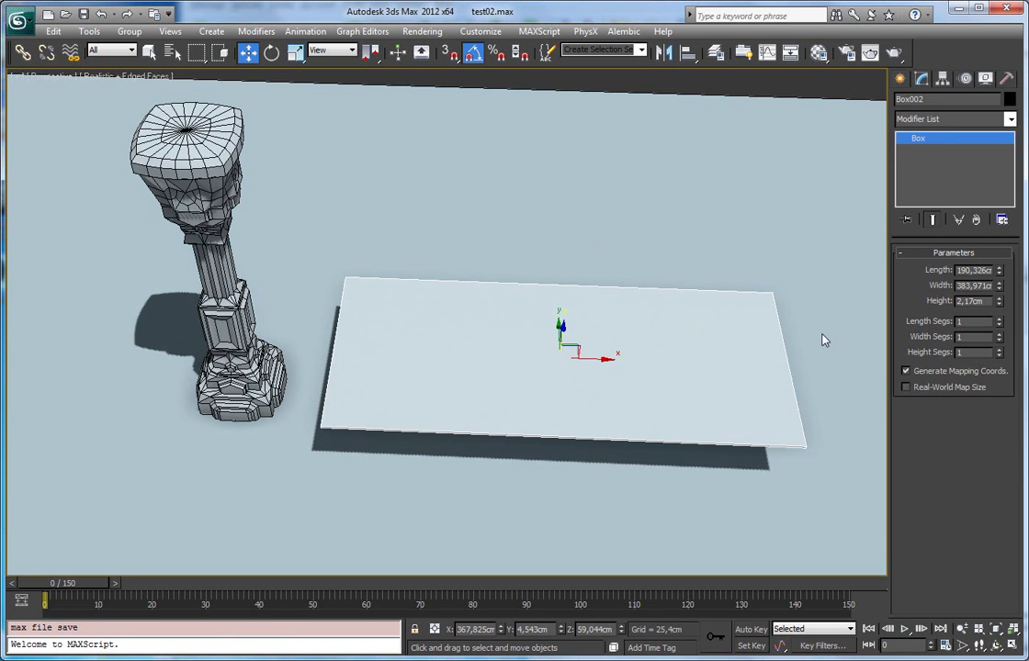
# Select the column and add a RayFire Voronoi modifier to it.
pyautogui.click(1010, 119)
pyautogui.click(289, 142)
pyautogui.click(224, 152)
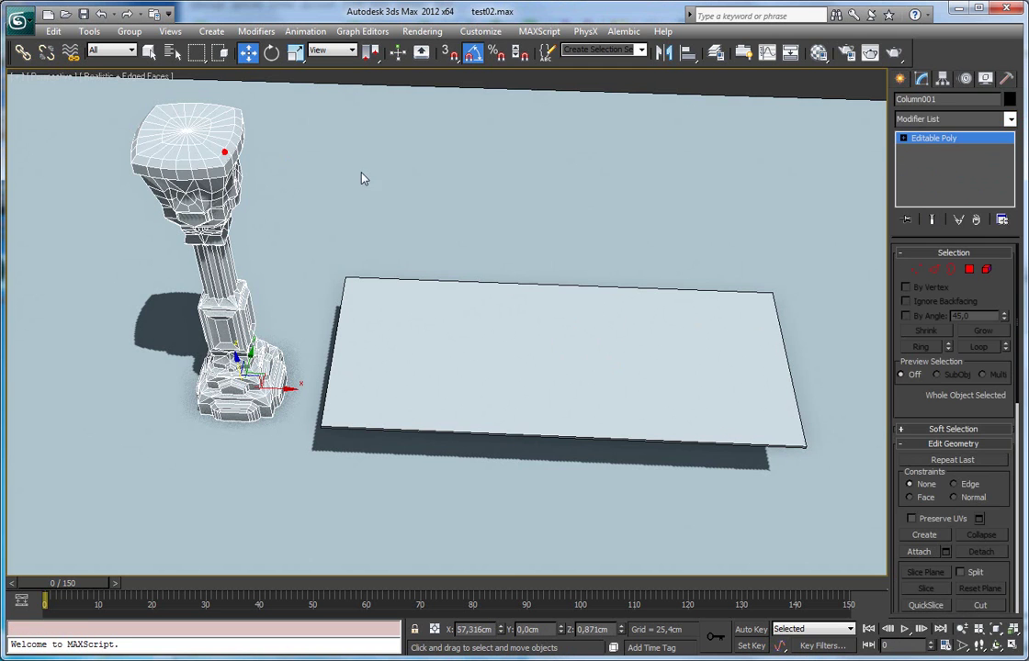
pyautogui.click(1010, 119)
pyautogui.moveTo(1012, 176); pyautogui.dragTo(1011, 441)
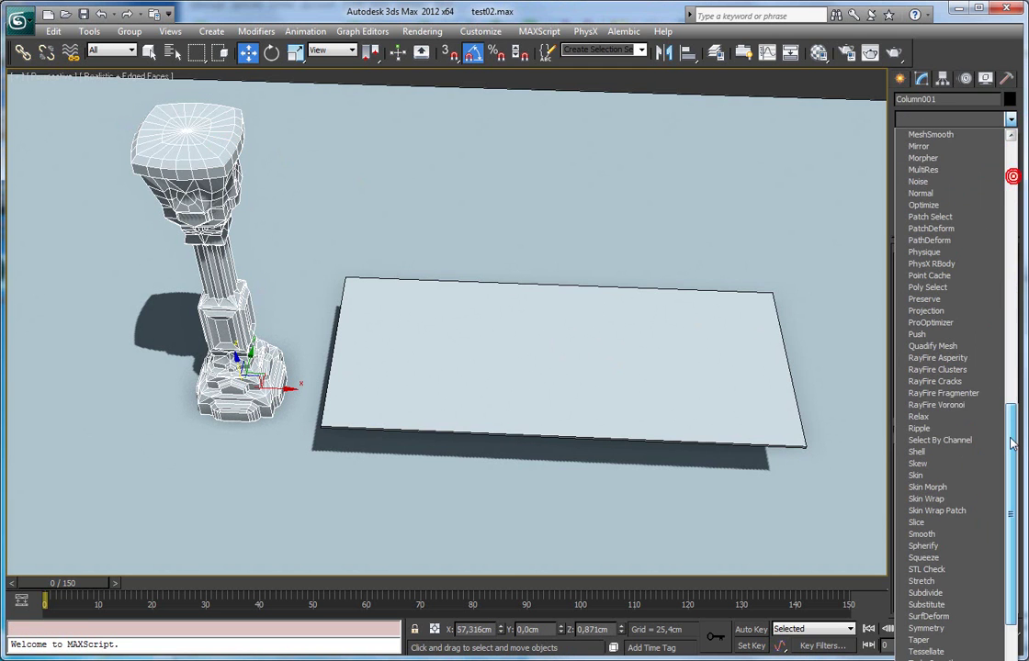
pyautogui.click(969, 410)
# Set the Voronoi box distribution's number of points to 1000.
pyautogui.moveTo(914, 461); pyautogui.dragTo(925, 264)
pyautogui.moveTo(906, 314); pyautogui.dragTo(906, 281)
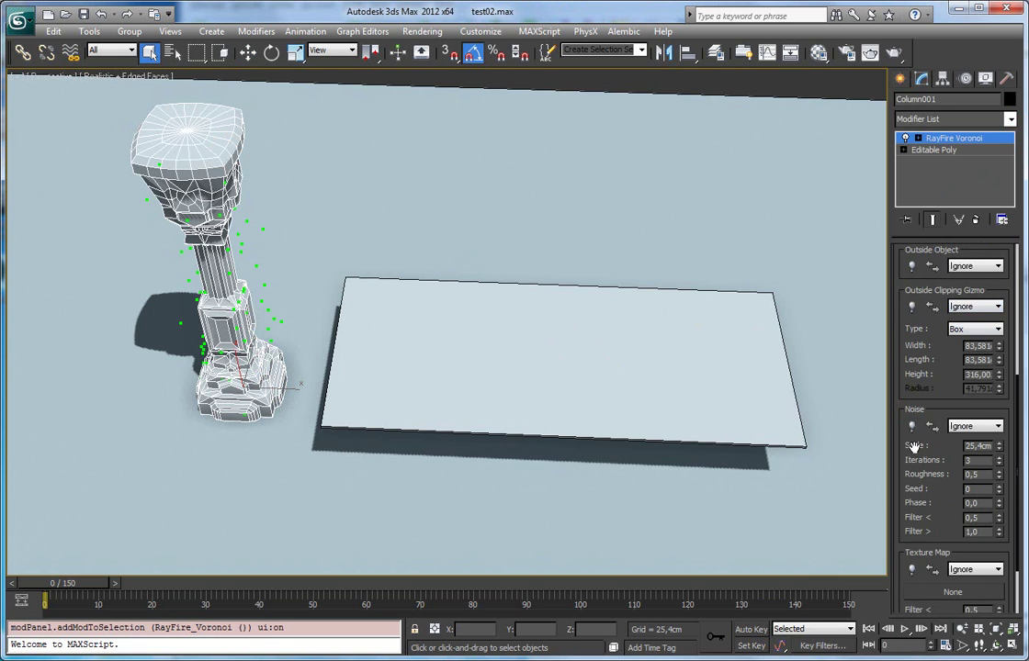
pyautogui.moveTo(902, 280); pyautogui.dragTo(916, 347)
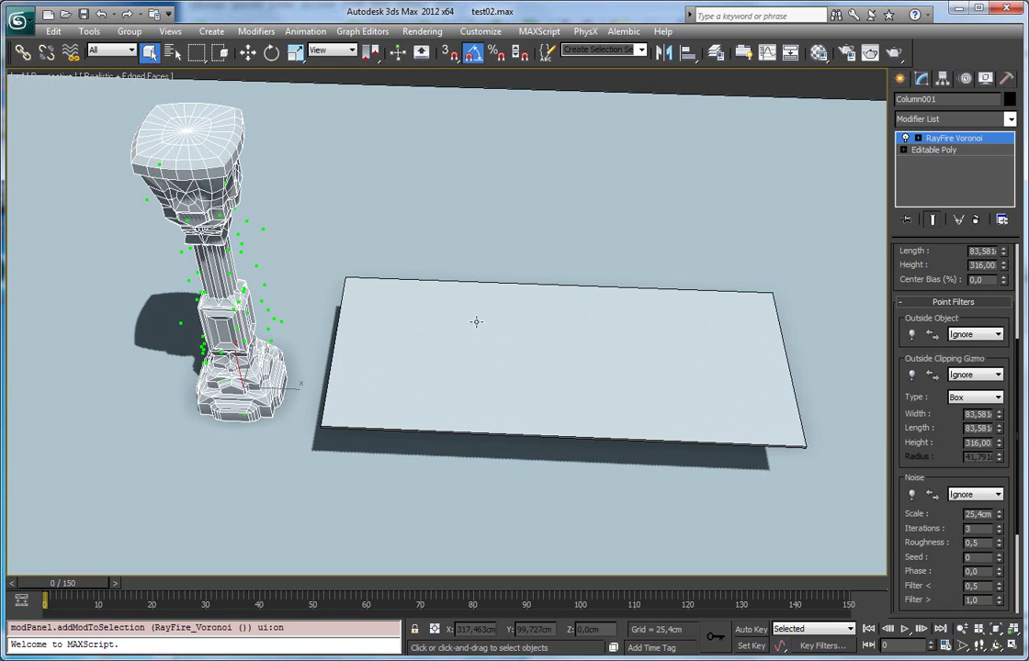
pyautogui.moveTo(378, 275); pyautogui.dragTo(582, 286, button='middle')
pyautogui.click(503, 148)
pyautogui.click(457, 149)
pyautogui.keyDown('alt'); pyautogui.moveTo(473, 282); pyautogui.dragTo(459, 207, button='middle'); pyautogui.keyUp('alt')
pyautogui.moveTo(936, 258); pyautogui.dragTo(931, 458)
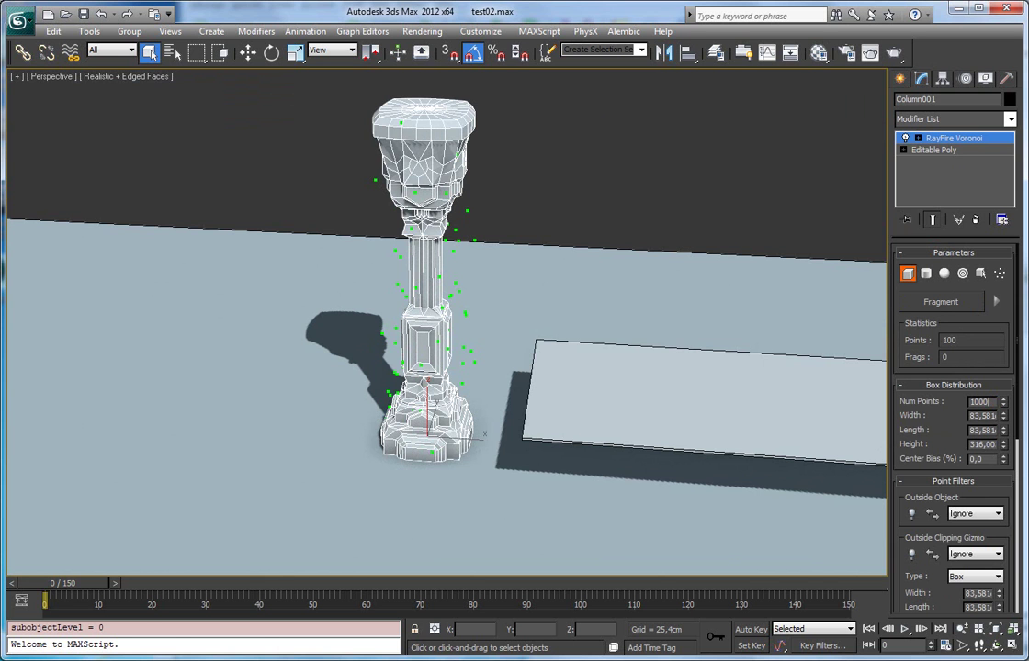
pyautogui.press('Return')
# Activate the modifier's Point Cloud sub-object and shift the point cloud slightly along X to about 56.61 cm.
pyautogui.moveTo(634, 266); pyautogui.dragTo(516, 181, button='middle')
pyautogui.scroll(4, 694, 235)
pyautogui.scroll(-6, 404, 184)
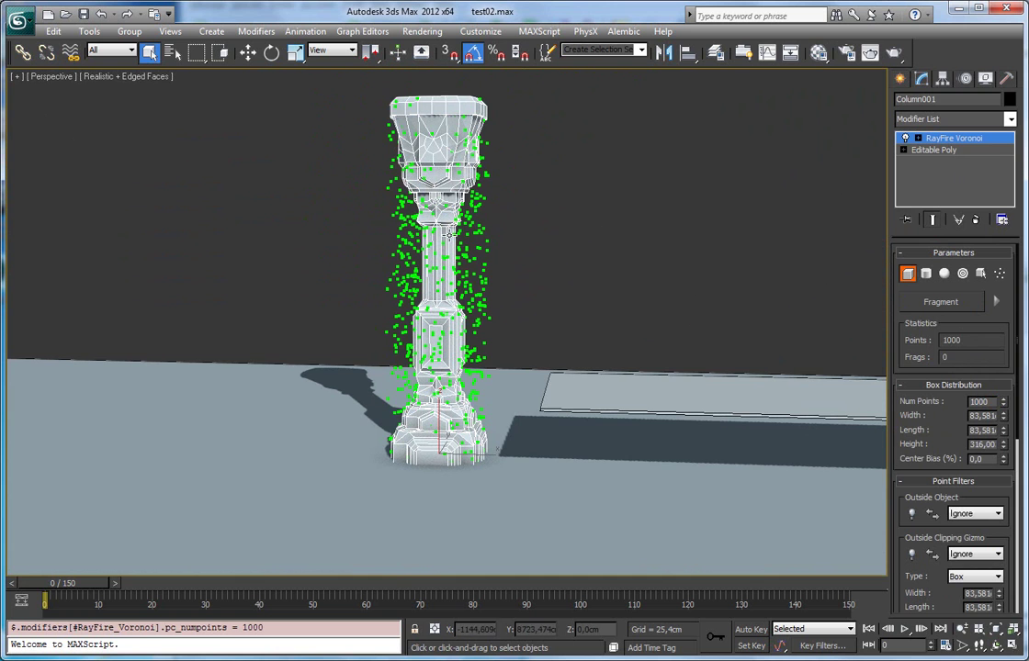
pyautogui.moveTo(897, 415); pyautogui.dragTo(863, 221)
pyautogui.keyDown('alt'); pyautogui.moveTo(436, 222); pyautogui.dragTo(471, 236, button='middle'); pyautogui.keyUp('alt')
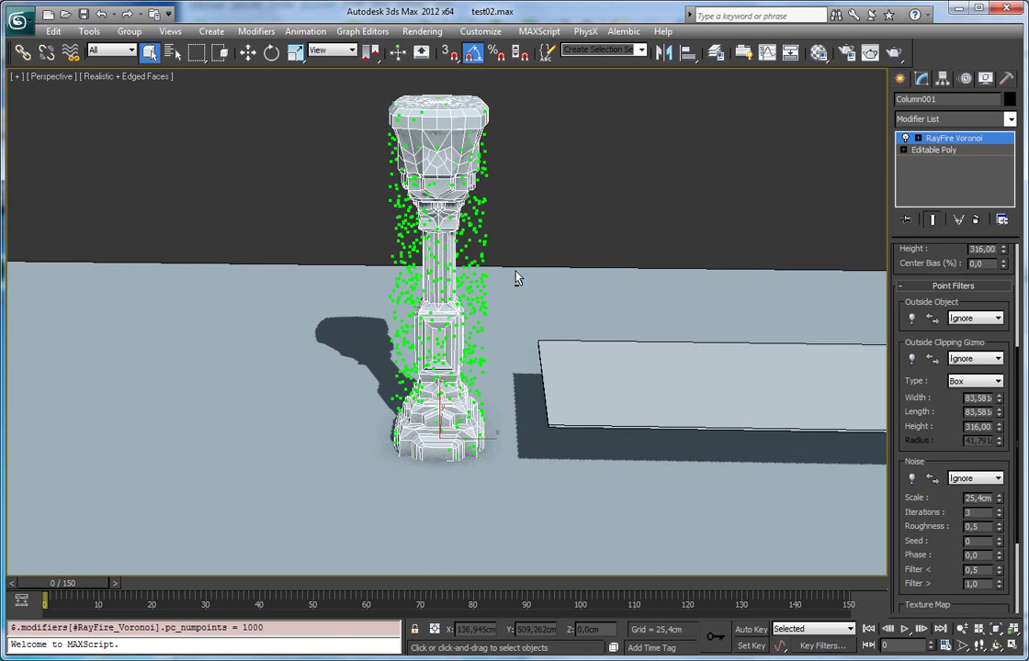
pyautogui.click(917, 138)
pyautogui.click(946, 150)
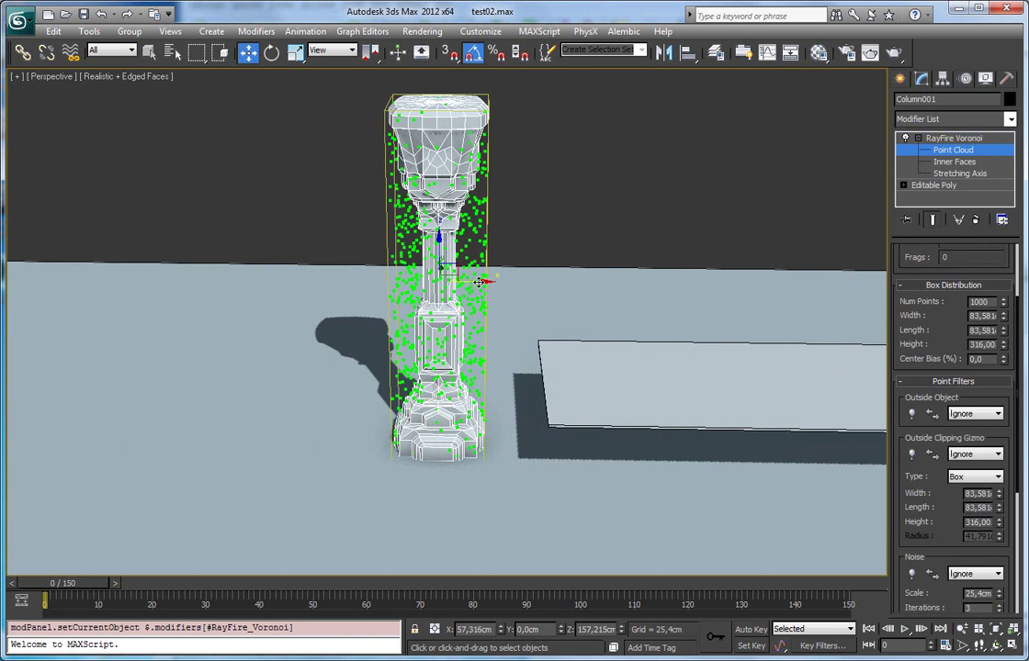
pyautogui.moveTo(475, 278)
pyautogui.mouseDown()
pyautogui.moveTo(564, 279)
pyautogui.moveTo(473, 299)
pyautogui.mouseUp()
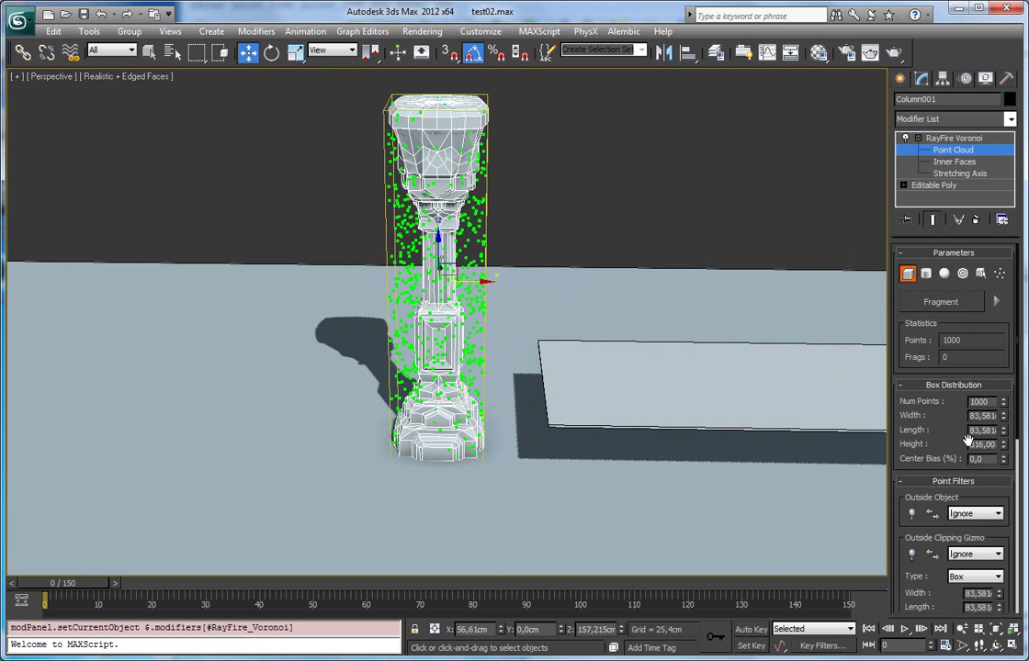
# Enable the Outside Object point filter and switch the viewport to wireframe to see the points inside the column.
pyautogui.moveTo(910, 445); pyautogui.dragTo(920, 270)
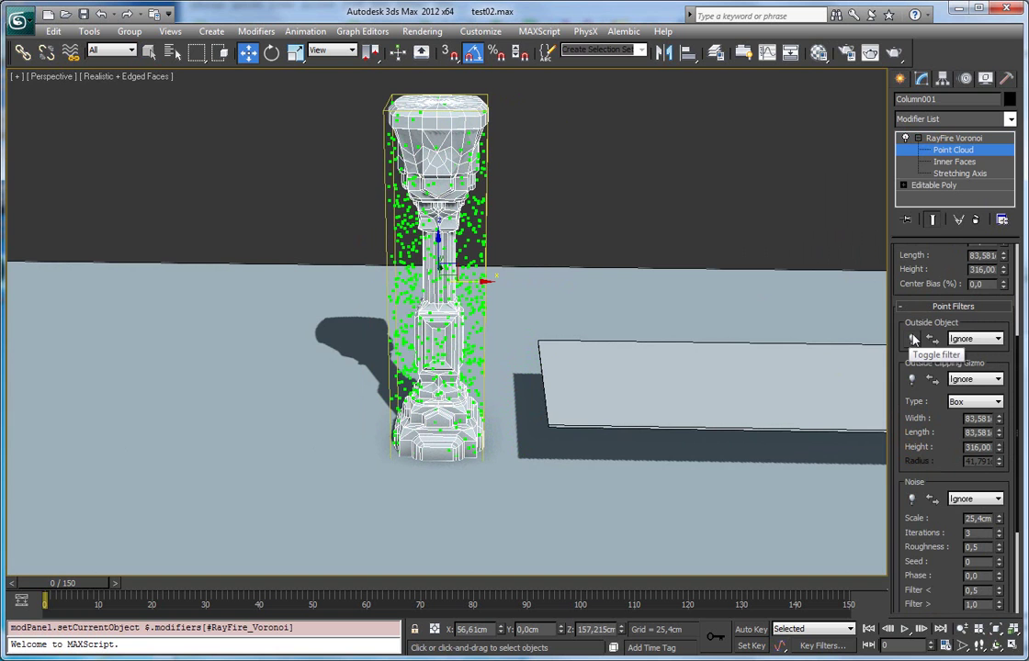
pyautogui.click(913, 340)
pyautogui.keyDown('alt'); pyautogui.moveTo(565, 244); pyautogui.dragTo(545, 196, button='middle'); pyautogui.keyUp('alt')
pyautogui.press('F3')
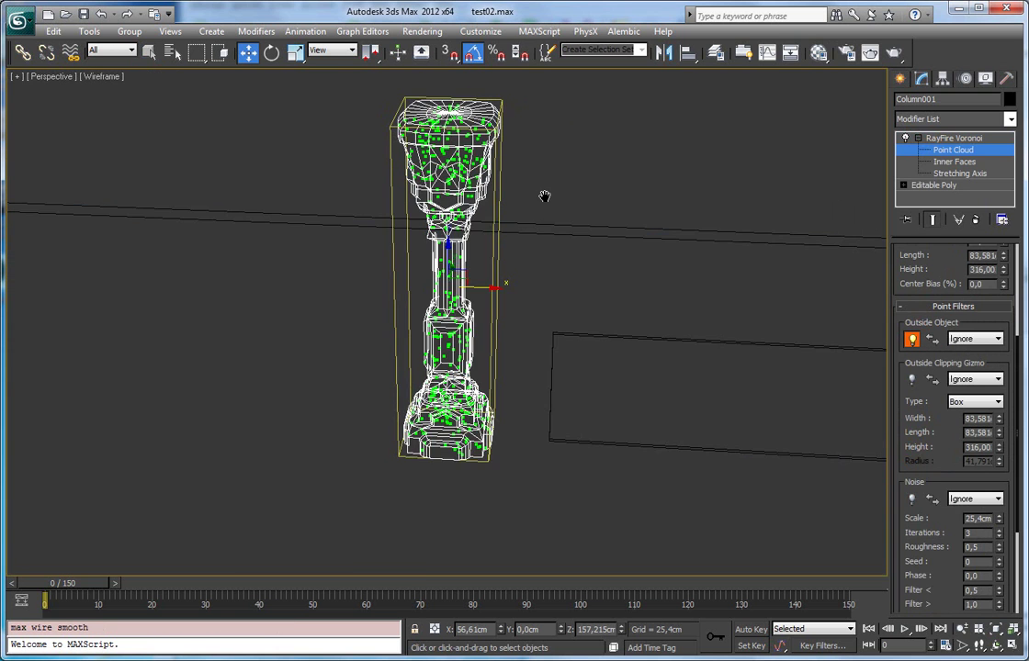
pyautogui.scroll(5, 519, 231)
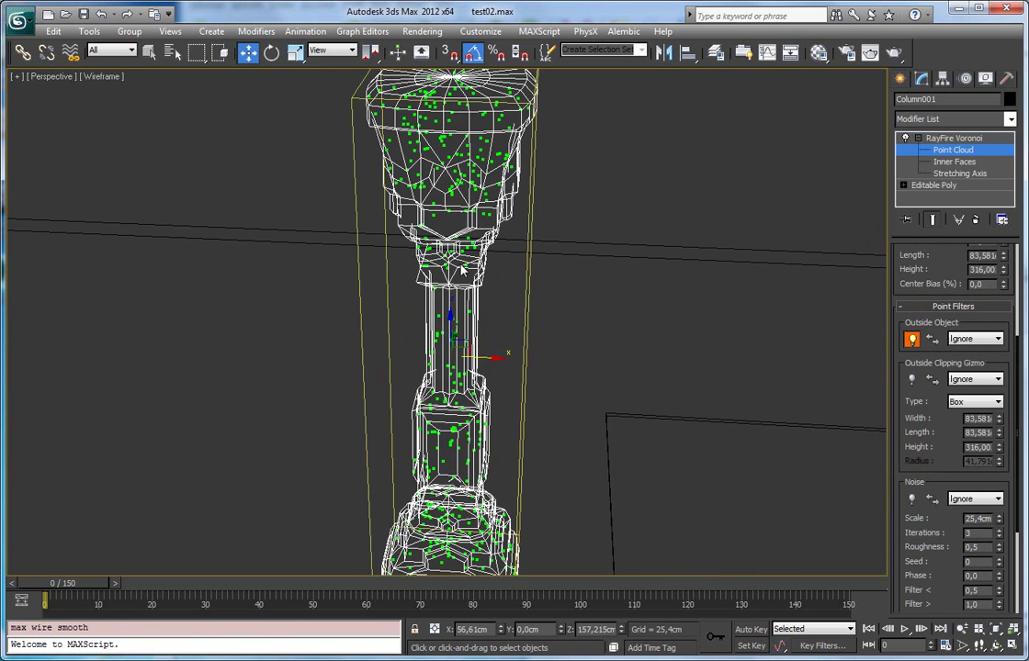
pyautogui.moveTo(437, 253); pyautogui.dragTo(446, 304, button='middle')
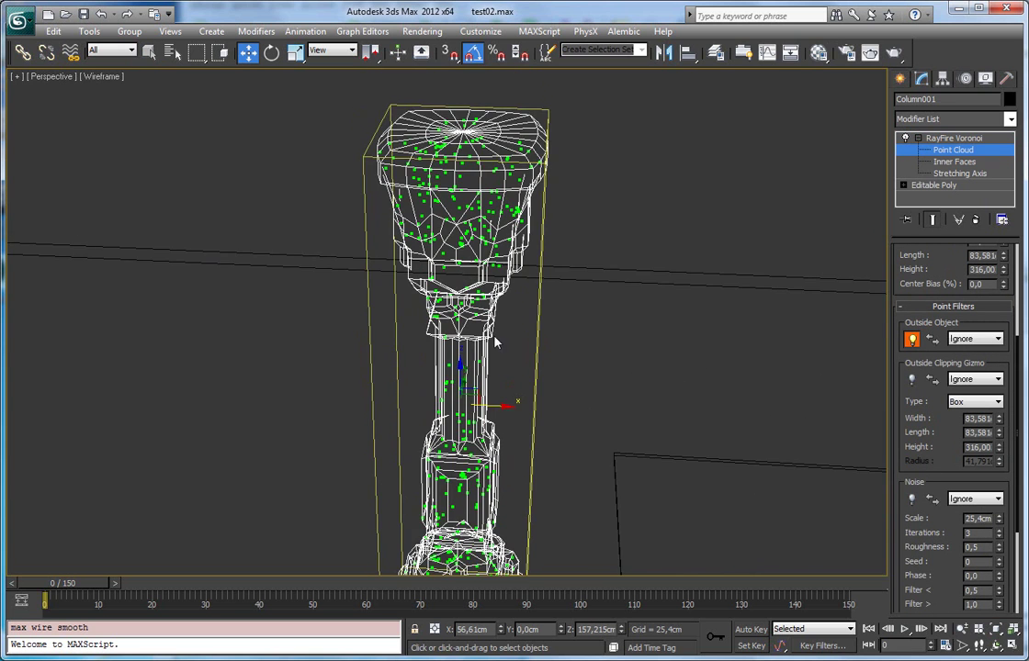
pyautogui.keyDown('alt'); pyautogui.moveTo(502, 328); pyautogui.dragTo(501, 286, button='middle'); pyautogui.keyUp('alt')
pyautogui.scroll(-3, 912, 354)
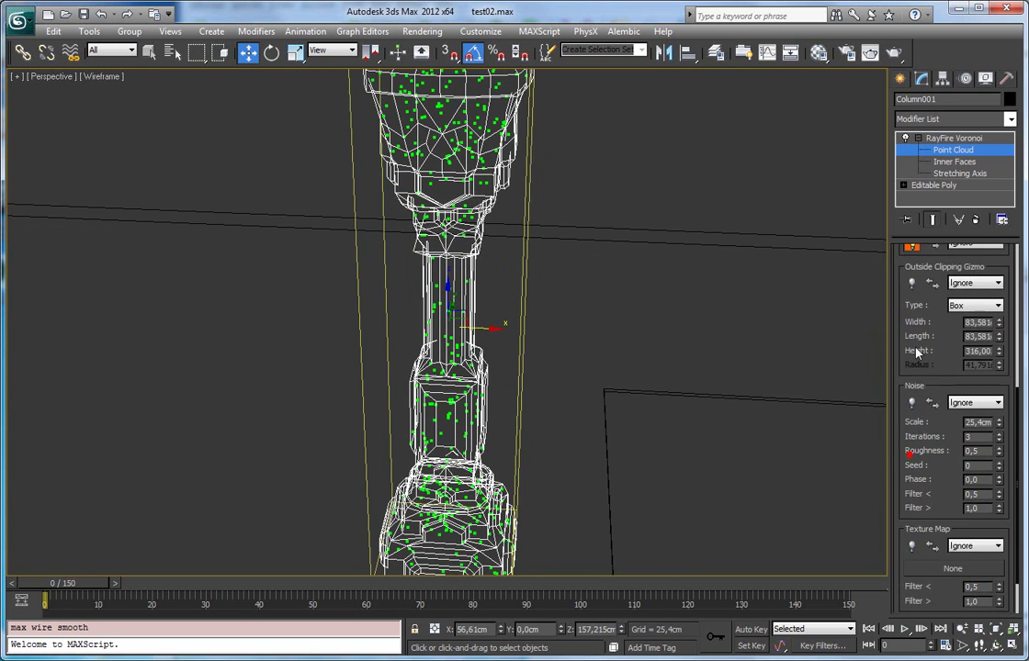
# Enable Show Ignored for the point cloud, and toggle the Outside Object filter off and back on.
pyautogui.scroll(-2, 910, 450)
pyautogui.click(960, 593)
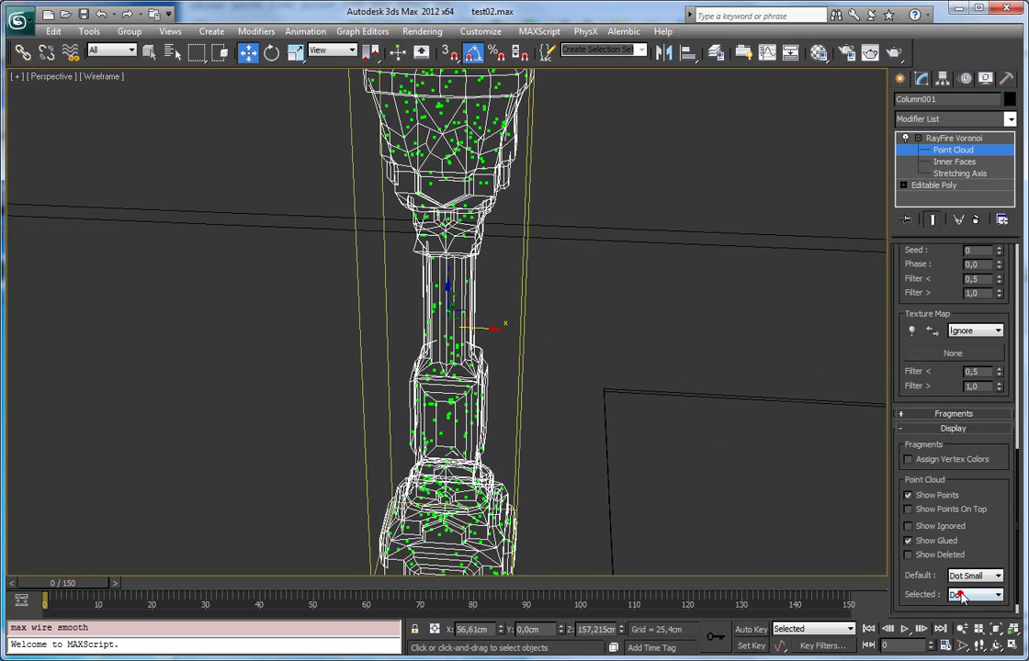
pyautogui.click(928, 525)
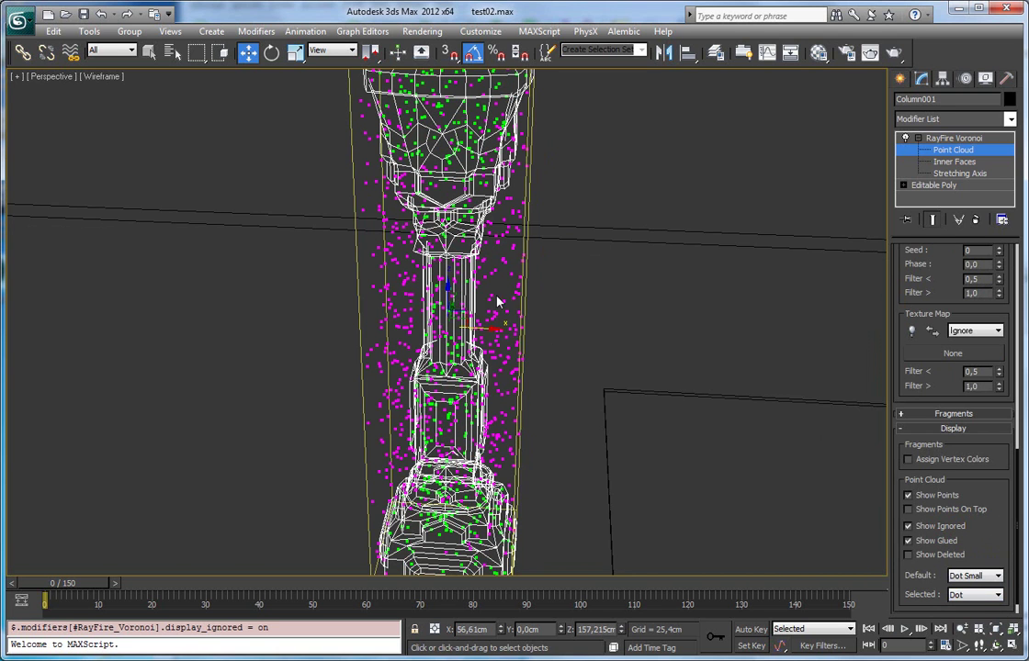
pyautogui.scroll(-4, 509, 312)
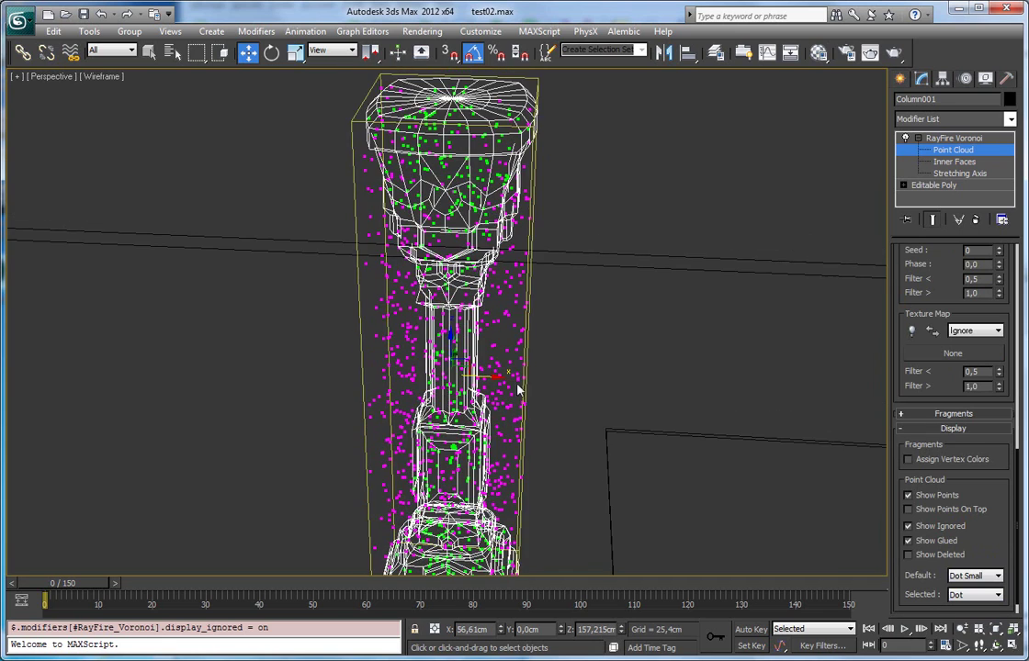
pyautogui.keyDown('alt'); pyautogui.moveTo(487, 200); pyautogui.dragTo(407, 190, button='middle'); pyautogui.keyUp('alt')
pyautogui.keyDown('alt'); pyautogui.moveTo(484, 299); pyautogui.dragTo(583, 290, button='middle'); pyautogui.keyUp('alt')
pyautogui.scroll(4, 936, 358)
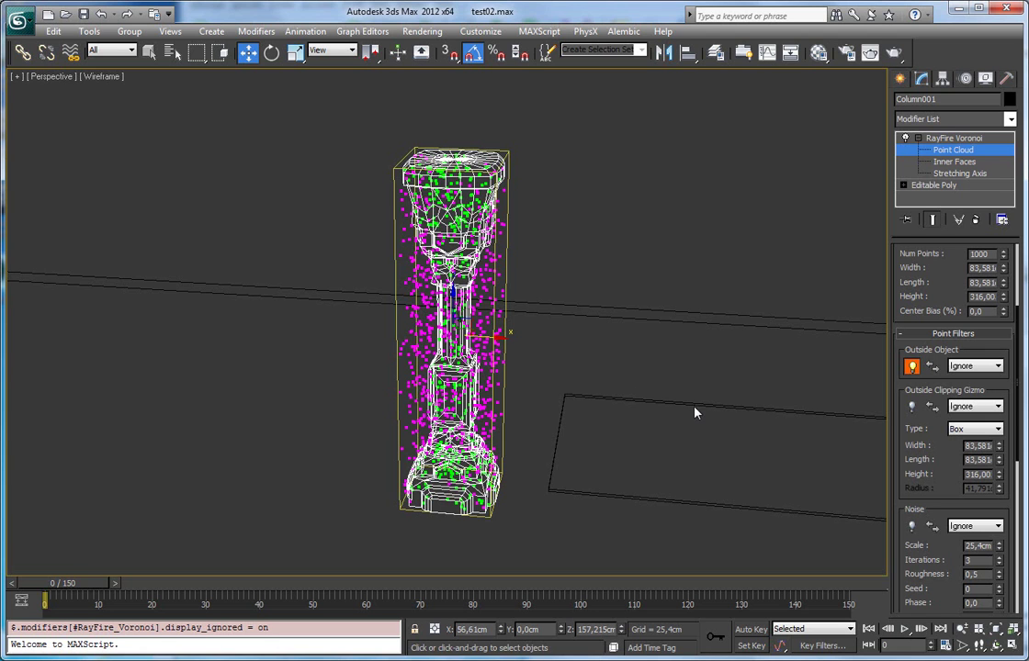
pyautogui.click(912, 367)
pyautogui.click(912, 367)
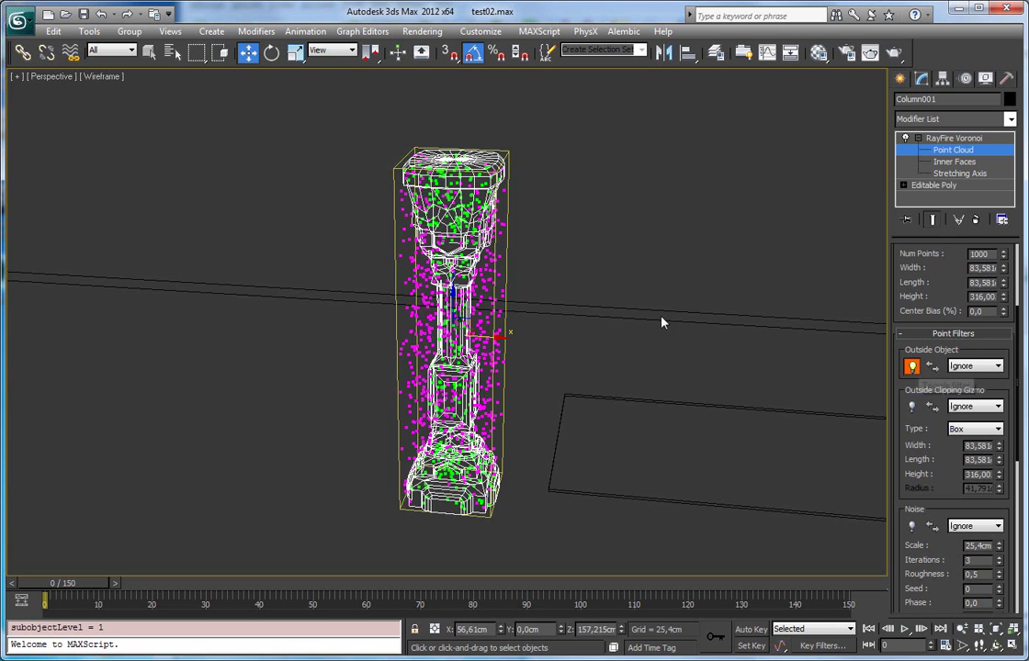
# Return to the RayFire Voronoi modifier's top level and disable Show Ignored for the point cloud.
pyautogui.click(927, 138)
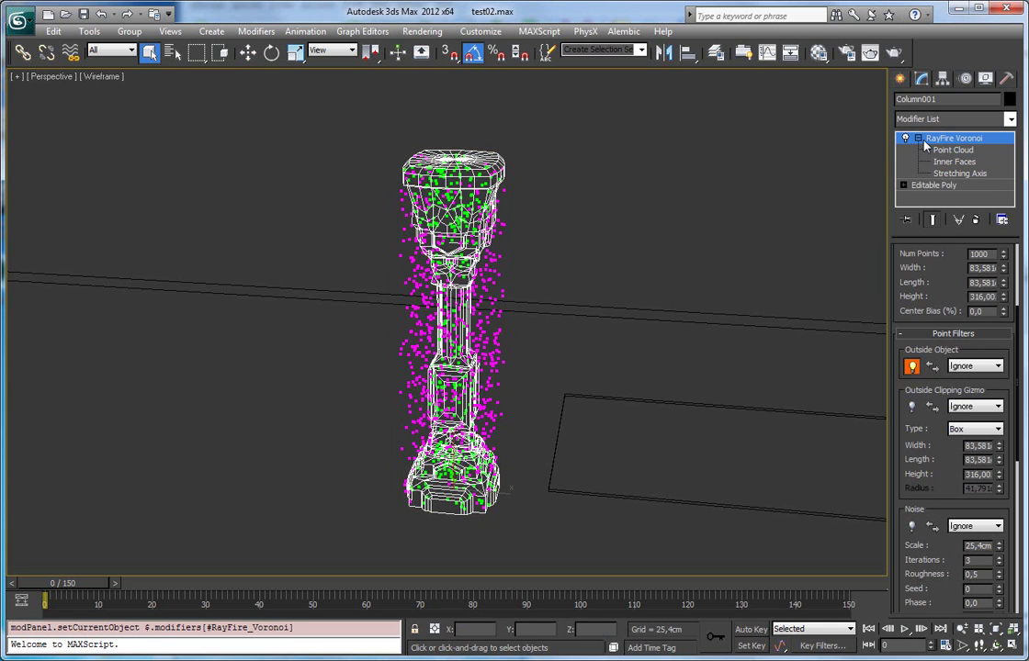
pyautogui.click(918, 138)
pyautogui.scroll(-5, 903, 469)
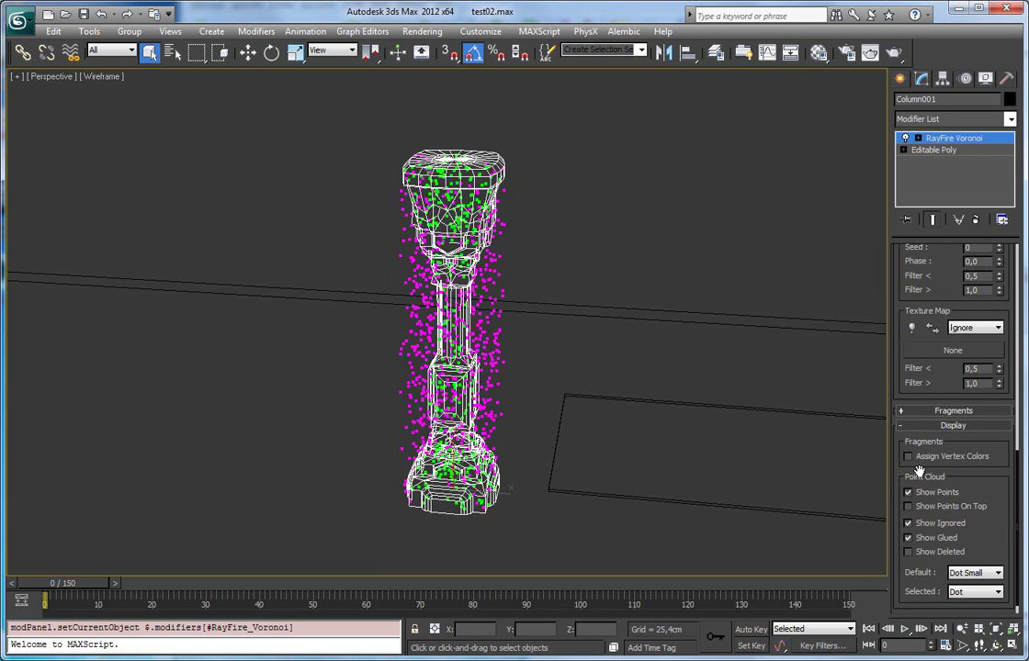
pyautogui.click(907, 523)
pyautogui.scroll(5, 889, 504)
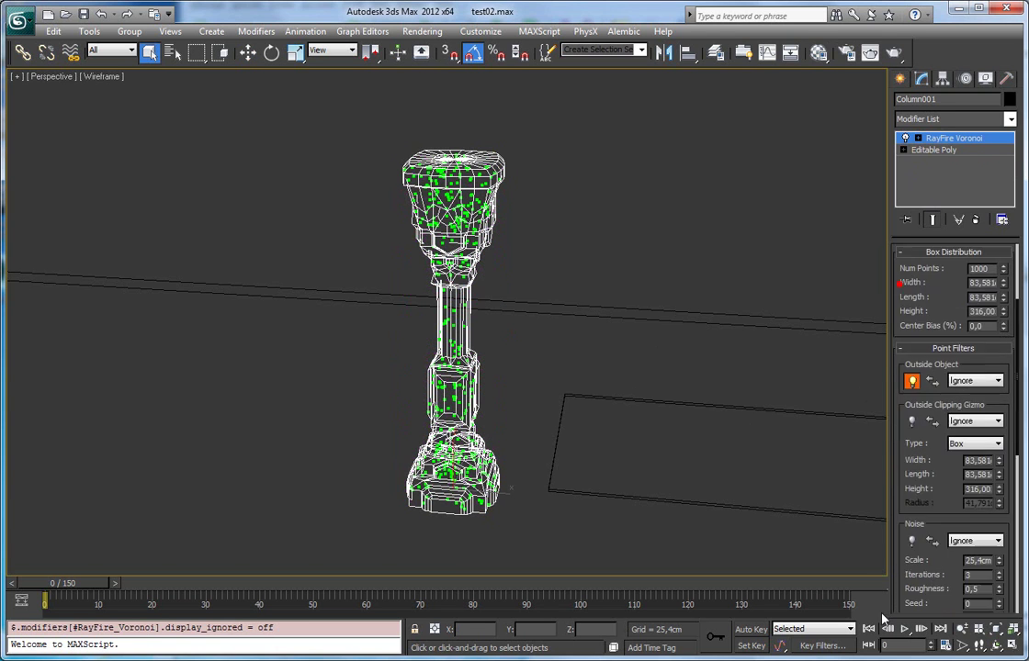
# Invert the Outside Object filter to compare the point distribution, and revert the inversion.
pyautogui.click(931, 380)
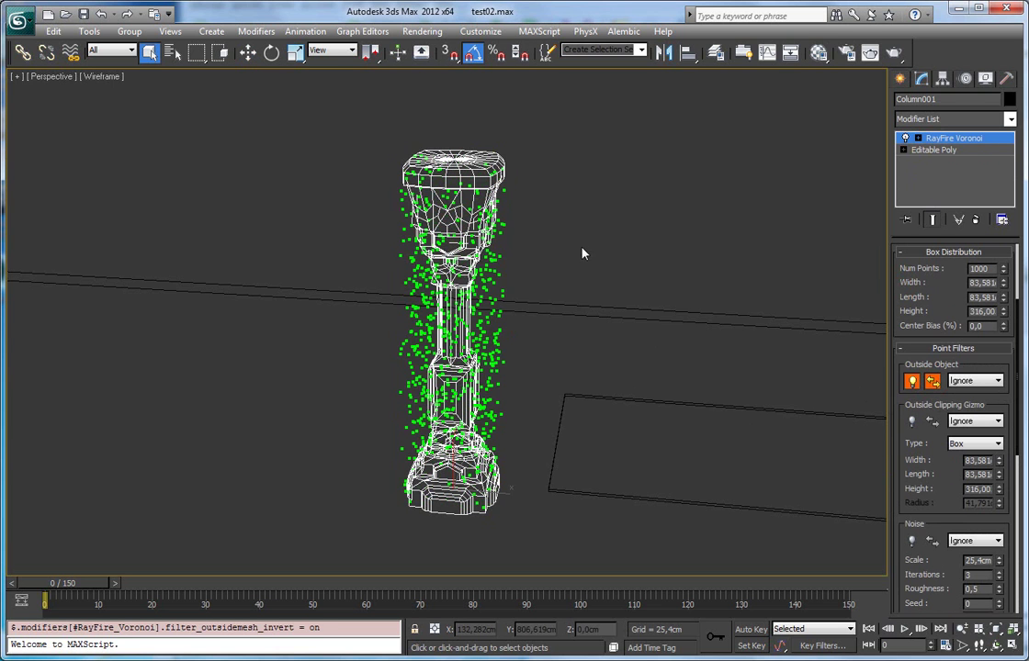
pyautogui.keyDown('alt'); pyautogui.moveTo(582, 247); pyautogui.dragTo(586, 345, button='middle'); pyautogui.keyUp('alt')
pyautogui.click(931, 380)
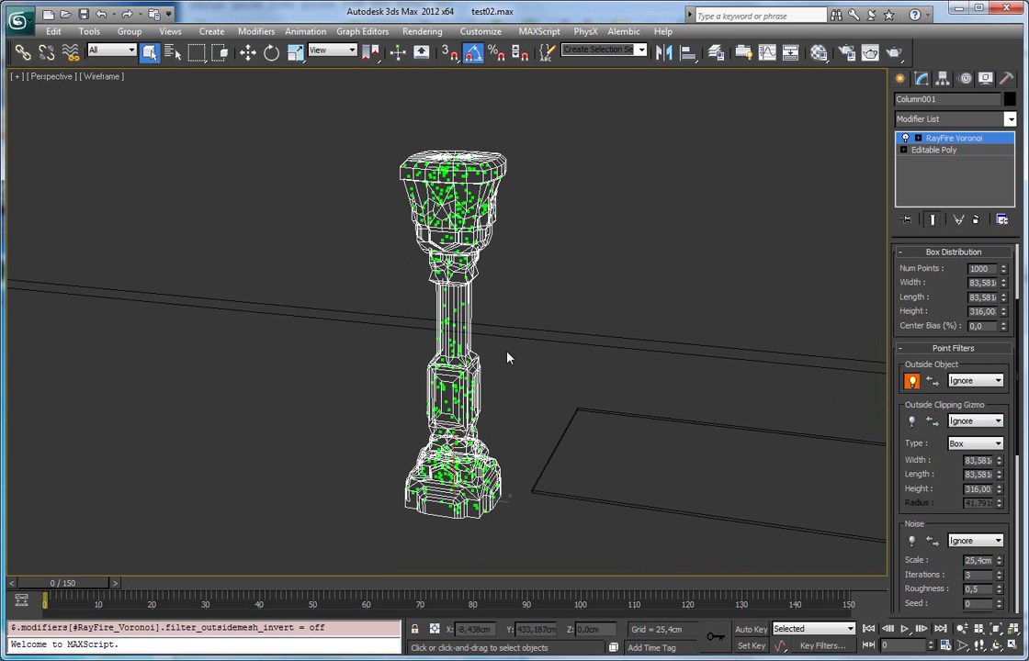
# Review the action choices of the Outside Object filter, keeping it on Ignore.
pyautogui.keyDown('alt'); pyautogui.moveTo(452, 309); pyautogui.dragTo(477, 315, button='middle'); pyautogui.keyUp('alt')
pyautogui.scroll(-3, 477, 315)
pyautogui.scroll(-1, 915, 410)
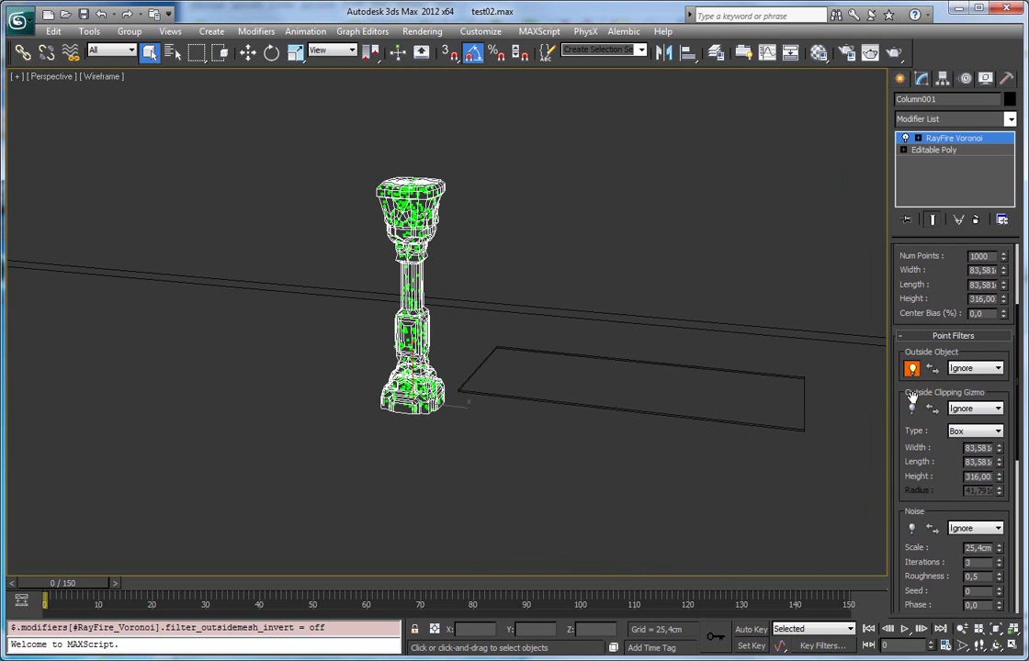
pyautogui.click(962, 367)
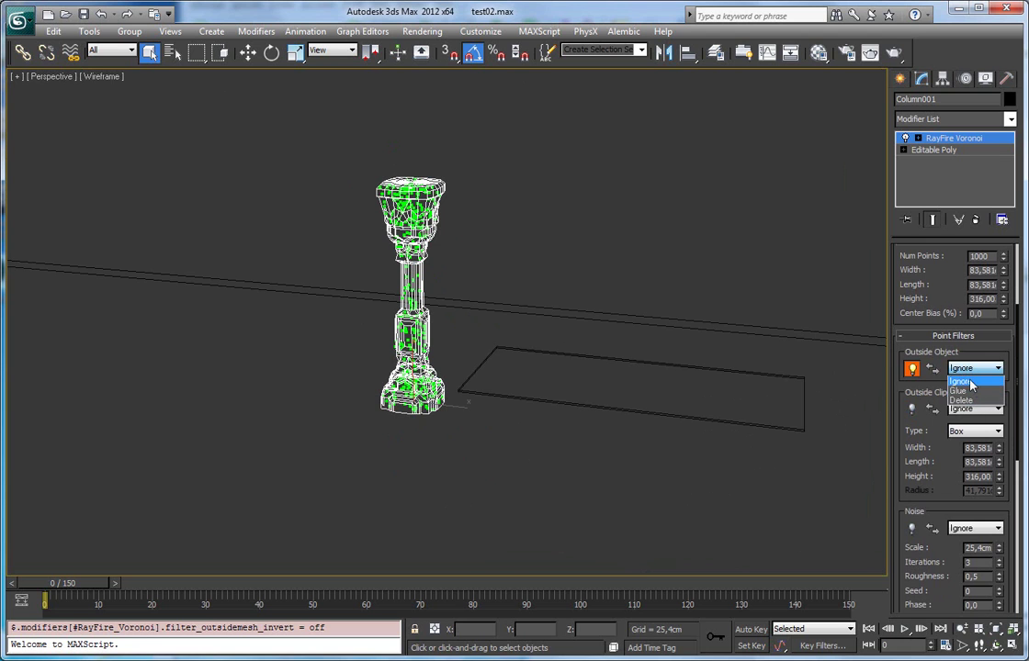
pyautogui.click(969, 381)
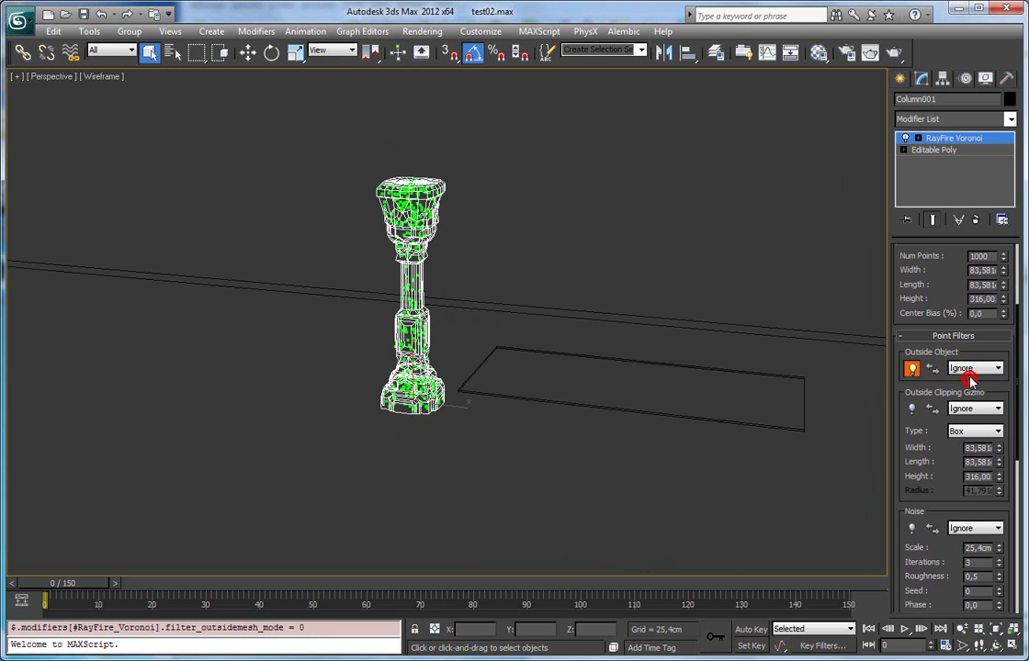
pyautogui.moveTo(944, 347); pyautogui.dragTo(936, 300)
pyautogui.click(958, 317)
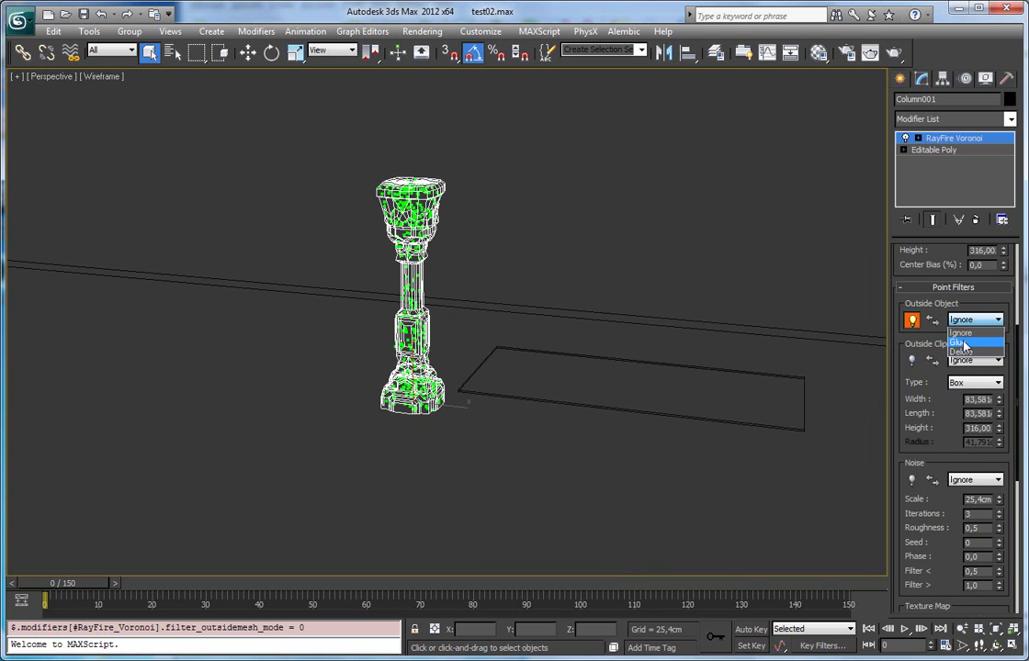
pyautogui.click(906, 340)
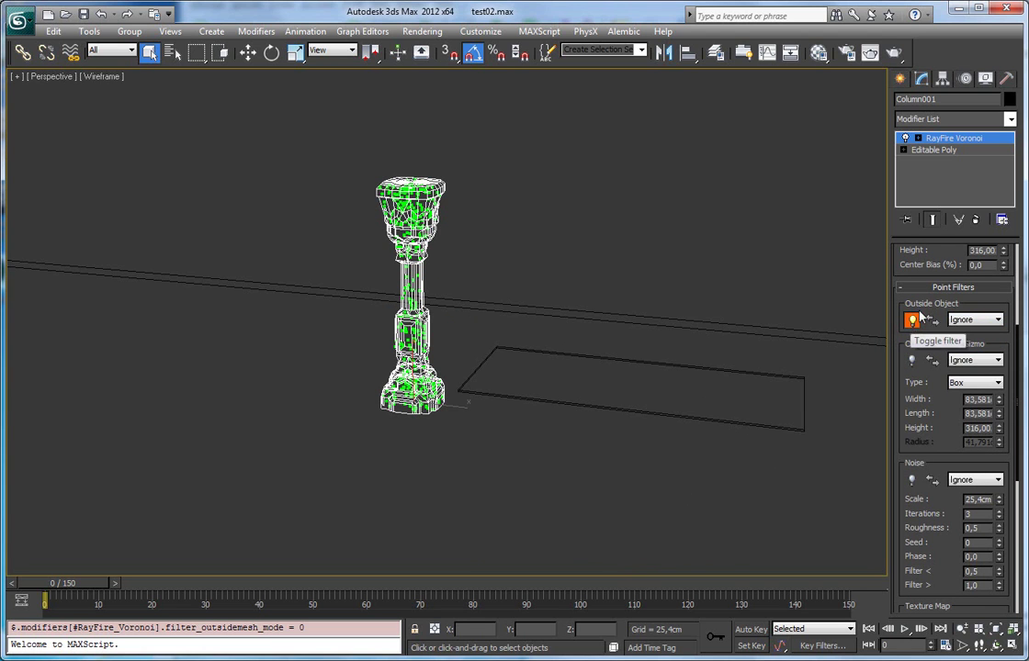
# Disable the Outside Object filter, enable the Outside Clipping Gizmo filter, and frame the column in the viewport.
pyautogui.click(911, 321)
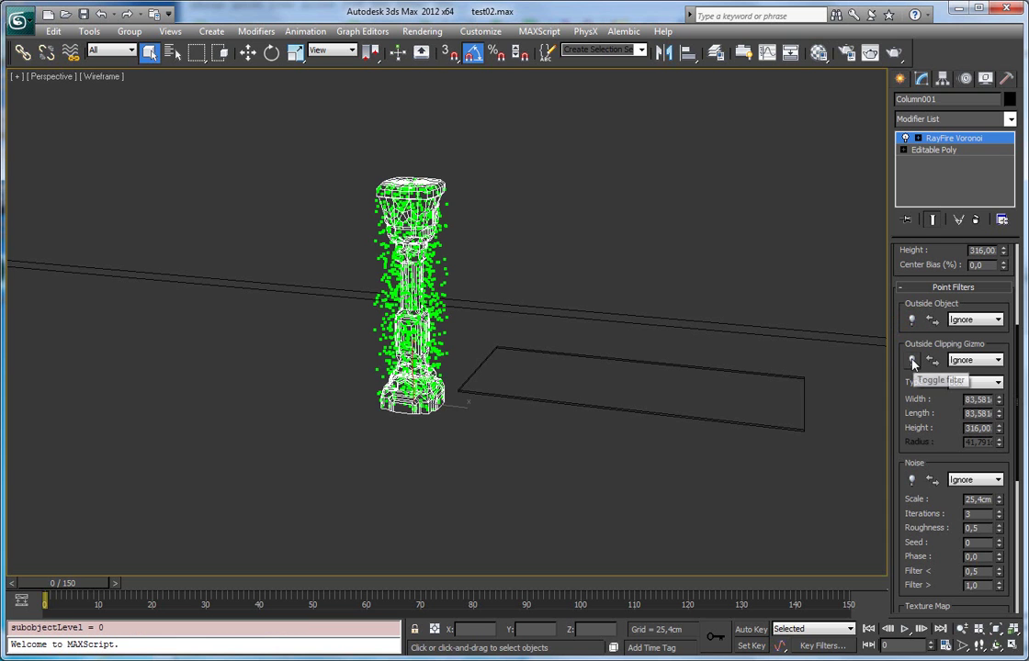
pyautogui.click(912, 361)
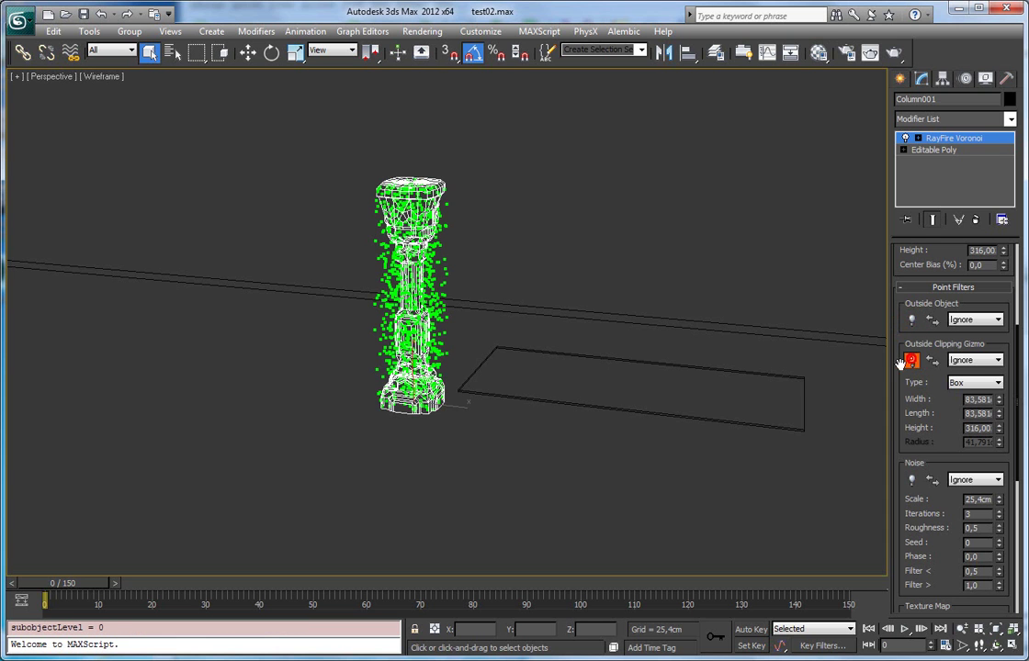
pyautogui.press('z')
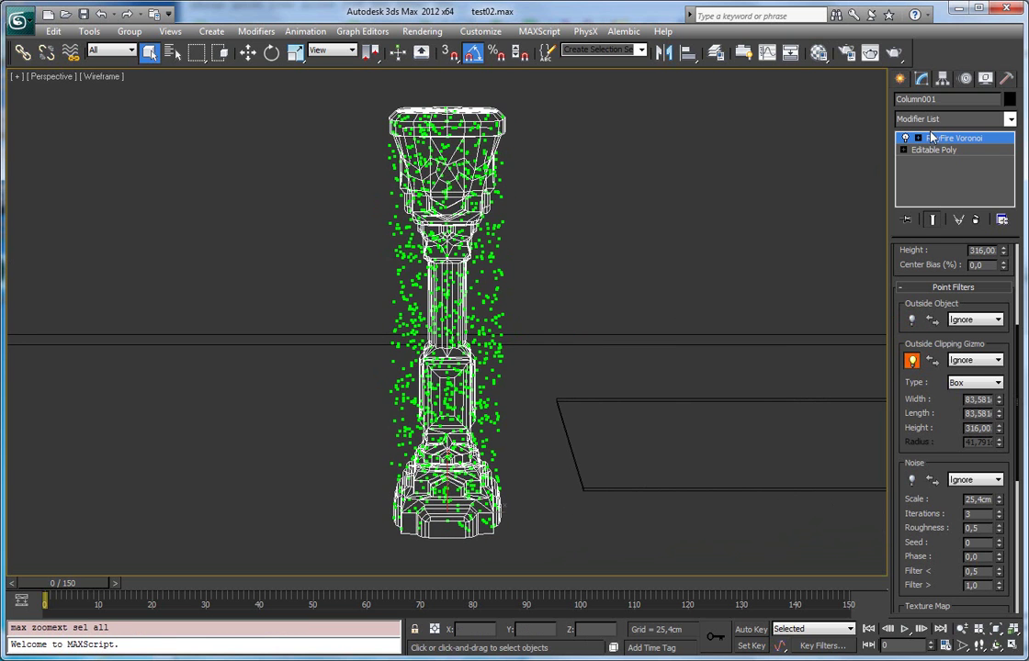
# Expand the RayFire Voronoi modifier, toggle the Outside Clipping Gizmo filter off and on, and activate the Clipping Gizmo sub-object.
pyautogui.click(918, 139)
pyautogui.click(911, 361)
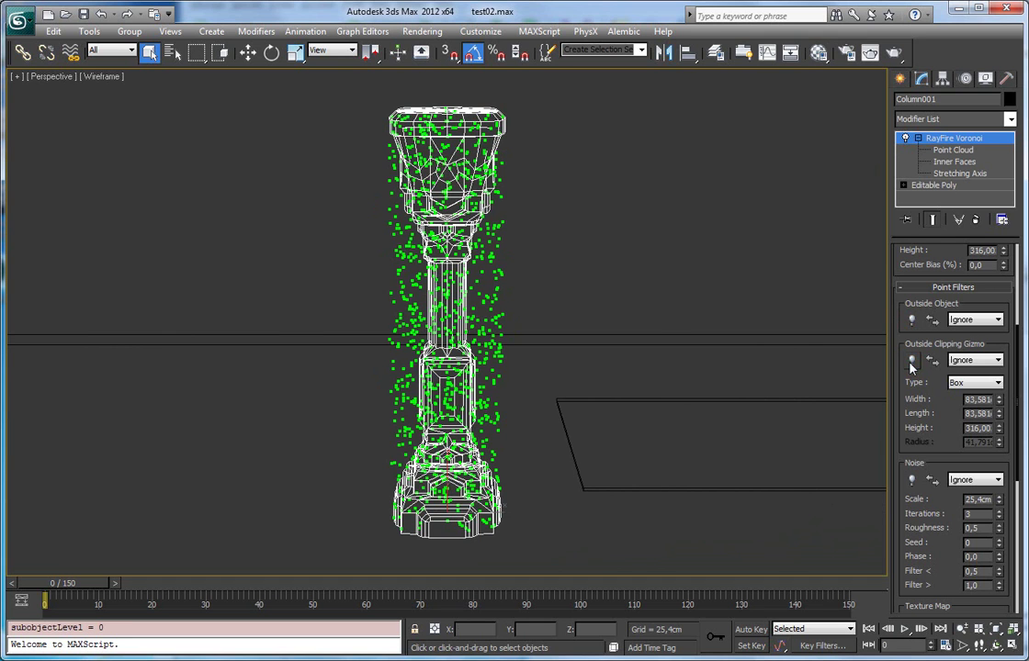
pyautogui.click(911, 361)
pyautogui.click(955, 186)
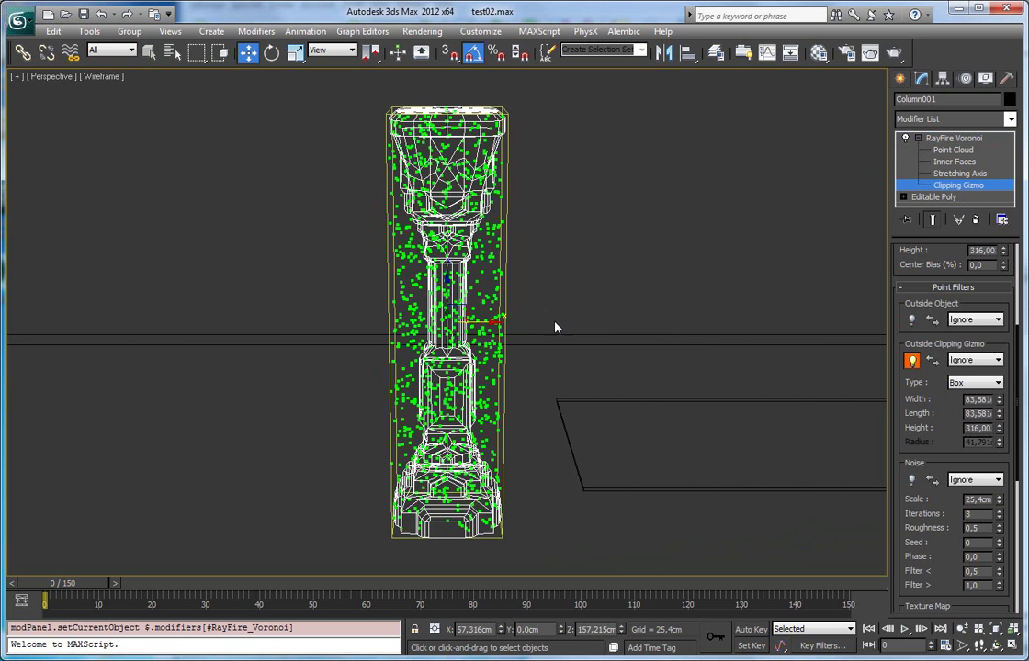
pyautogui.moveTo(551, 327); pyautogui.dragTo(548, 291, button='middle')
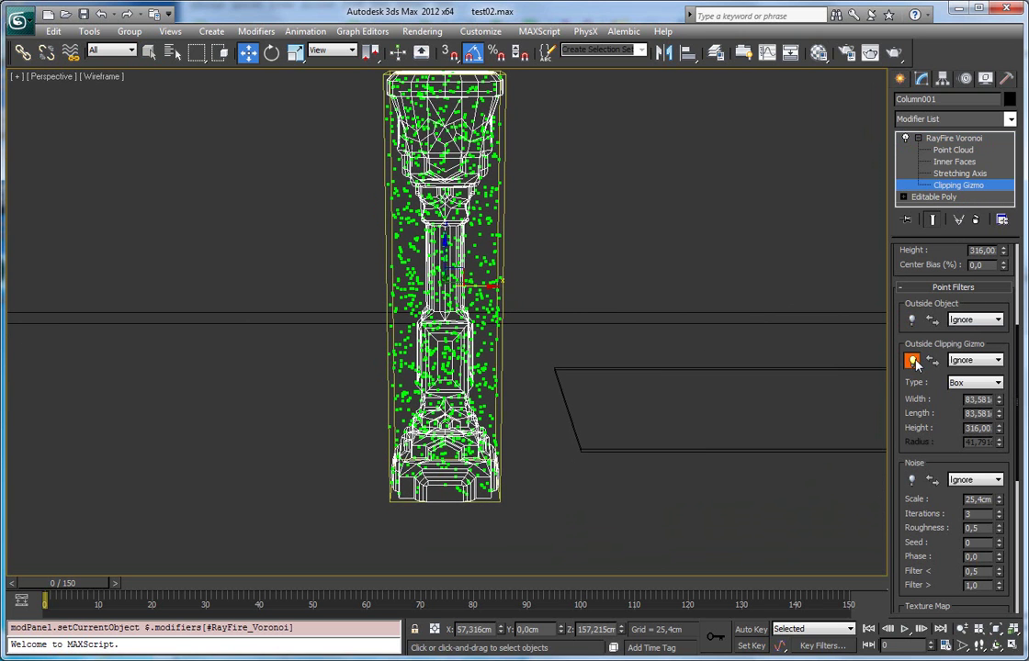
# Move the clipping gizmo down the column to a Z position of about 16.9 cm.
pyautogui.moveTo(393, 227); pyautogui.dragTo(429, 424)
pyautogui.moveTo(424, 330); pyautogui.dragTo(404, 211, button='middle')
pyautogui.scroll(-2, 407, 213)
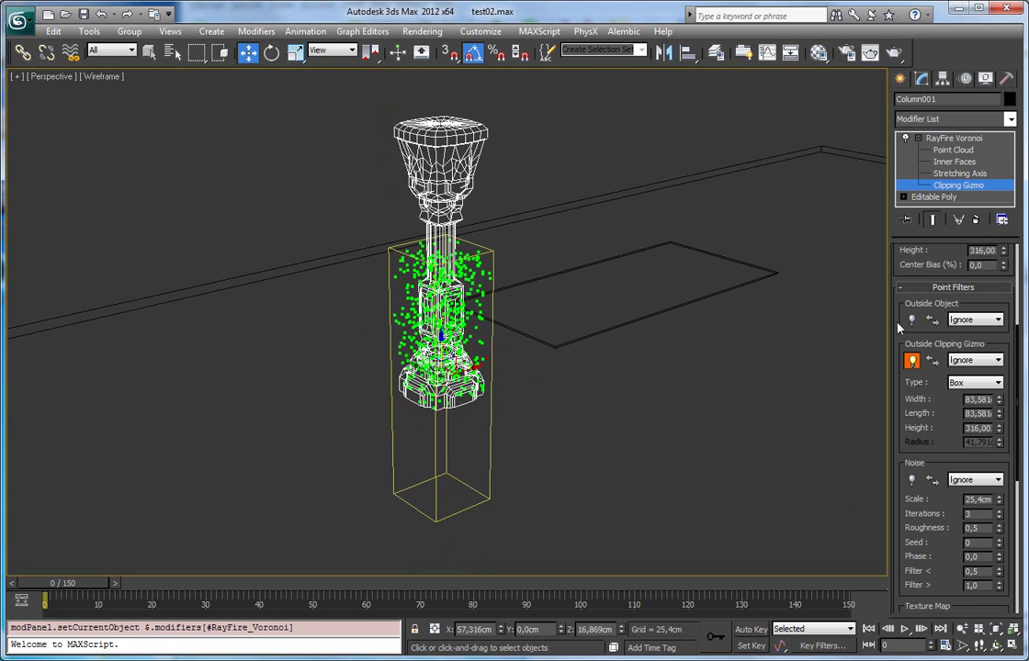
# Set the clipping gizmo type to Spherical and raise the gizmo to the column's middle, at Z about 164.8 cm.
pyautogui.click(965, 385)
pyautogui.click(960, 396)
pyautogui.click(964, 383)
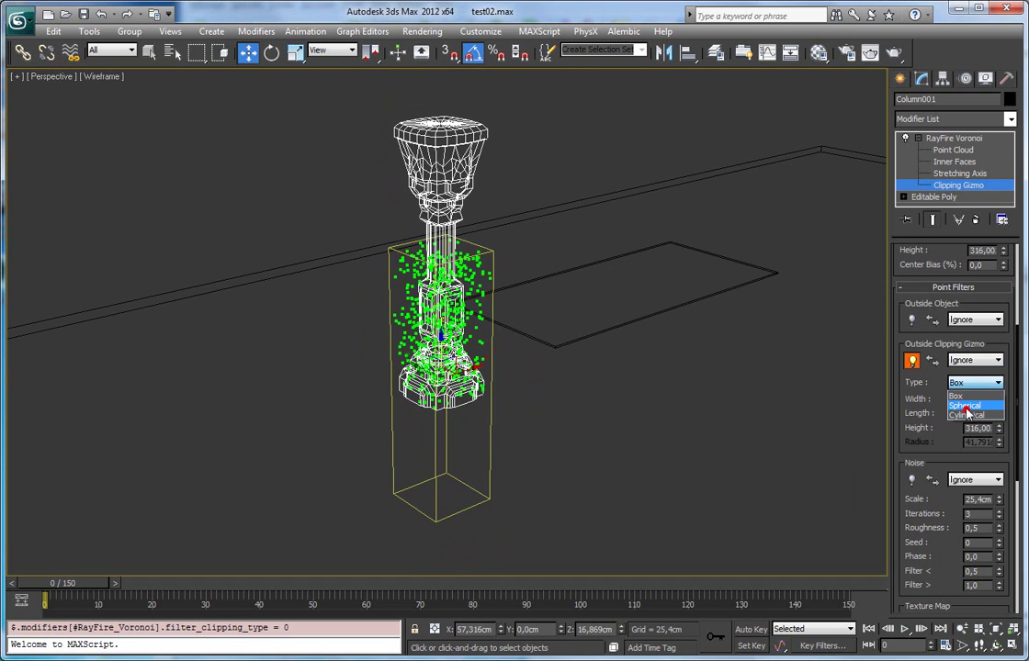
pyautogui.click(964, 406)
pyautogui.keyDown('alt'); pyautogui.moveTo(758, 369); pyautogui.dragTo(514, 338, button='middle'); pyautogui.keyUp('alt')
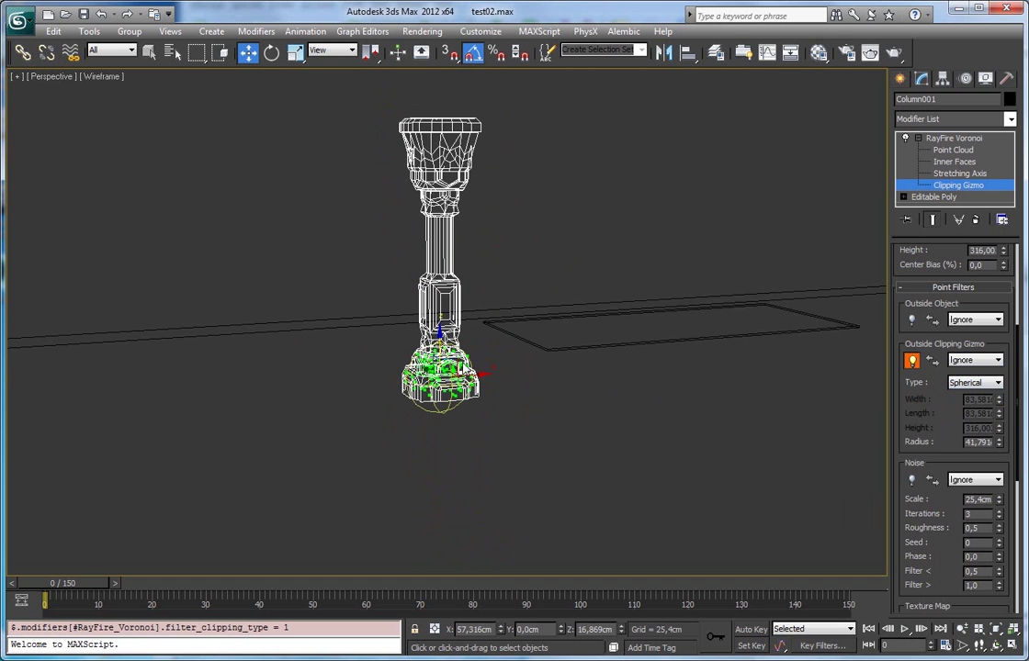
pyautogui.moveTo(442, 363); pyautogui.dragTo(442, 239)
# Try the Cylindrical gizmo type, return to Spherical, and enlarge the radius to about 84.4 cm.
pyautogui.click(973, 382)
pyautogui.click(966, 415)
pyautogui.scroll(5, 711, 347)
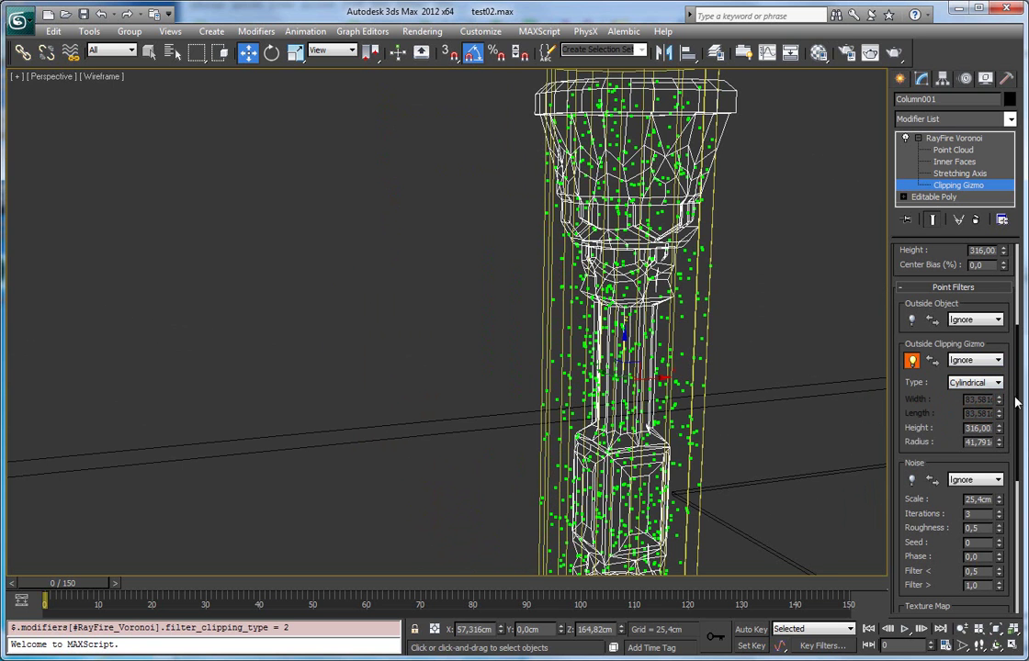
pyautogui.click(973, 382)
pyautogui.click(966, 405)
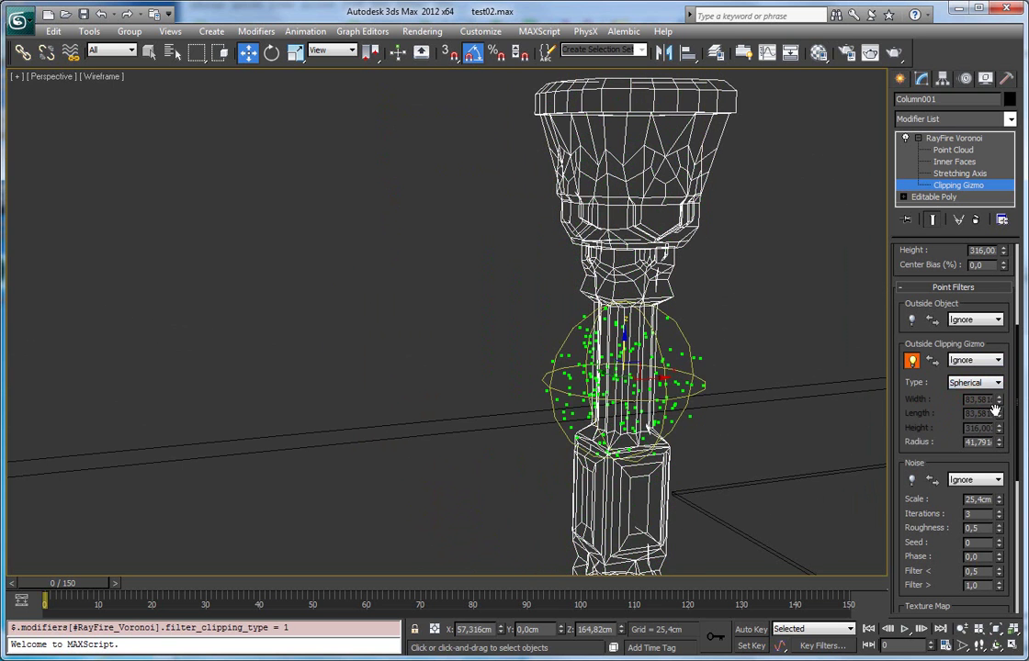
pyautogui.moveTo(999, 445); pyautogui.dragTo(860, 351)
# Activate the Point Cloud sub-object and disable the Outside Clipping Gizmo filter.
pyautogui.click(941, 150)
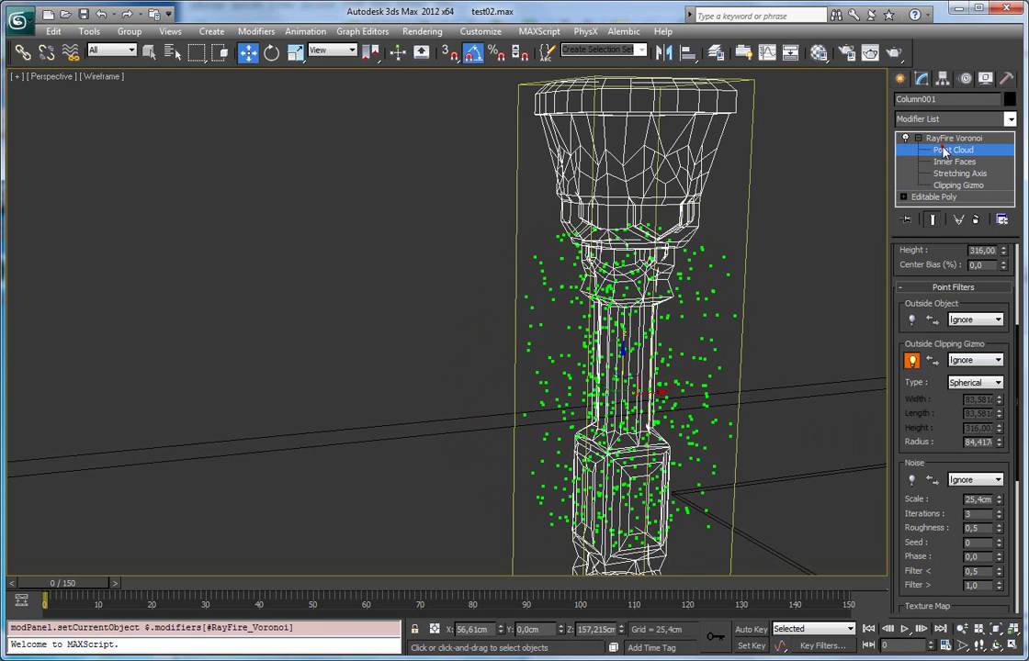
pyautogui.scroll(-3, 751, 237)
pyautogui.scroll(-2, 751, 238)
pyautogui.keyDown('alt'); pyautogui.moveTo(751, 238); pyautogui.dragTo(668, 264, button='middle'); pyautogui.keyUp('alt')
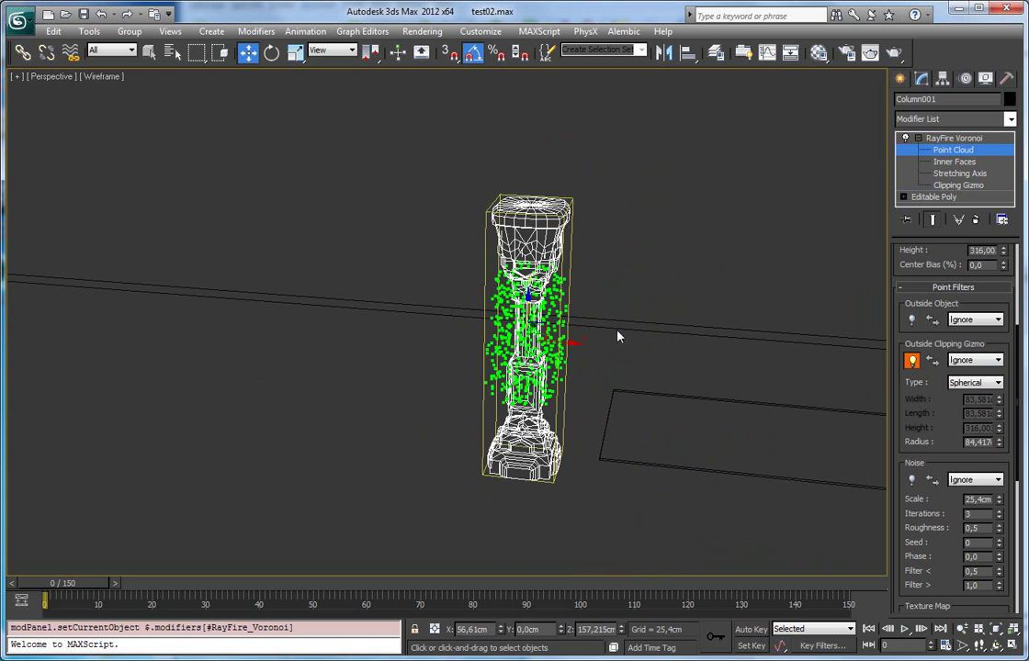
pyautogui.keyDown('alt'); pyautogui.moveTo(567, 361); pyautogui.dragTo(554, 365, button='middle'); pyautogui.keyUp('alt')
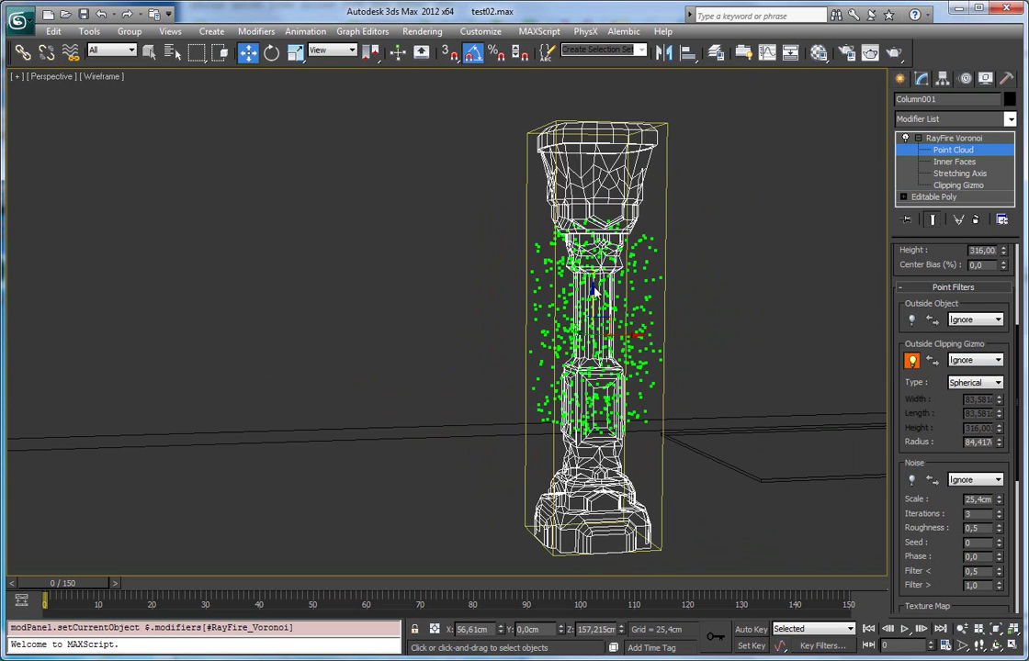
pyautogui.click(911, 361)
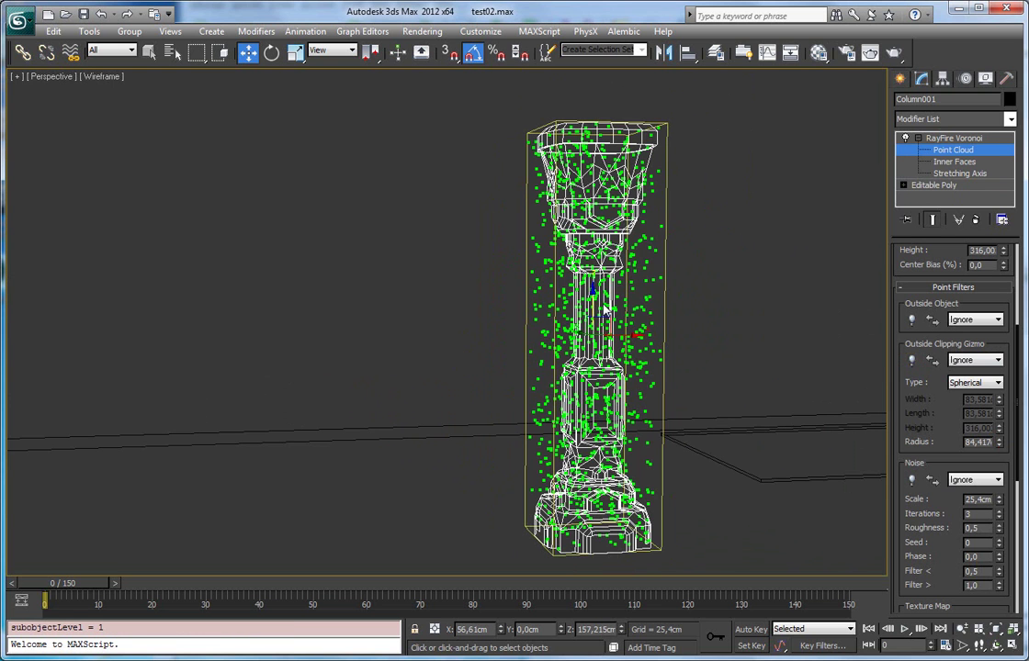
# Move the point cloud down past the column's base, then back up around the column to Z about 155.8 cm.
pyautogui.moveTo(595, 299); pyautogui.dragTo(596, 514)
pyautogui.moveTo(626, 412); pyautogui.dragTo(581, 262, button='middle')
pyautogui.scroll(-3, 621, 338)
pyautogui.scroll(3, 532, 340)
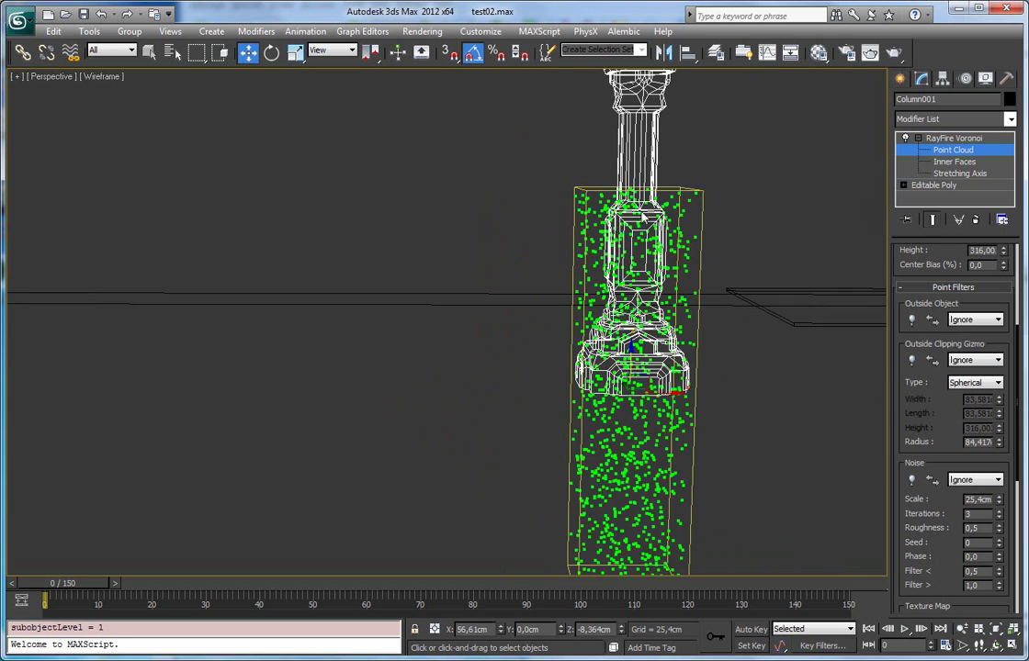
pyautogui.moveTo(636, 218); pyautogui.dragTo(613, 258, button='middle')
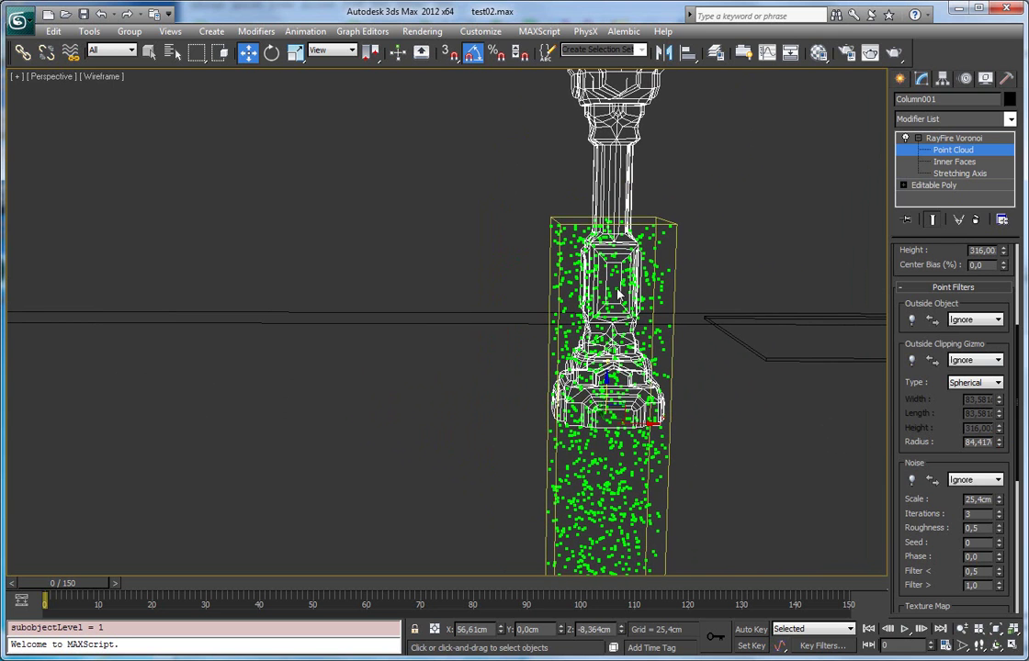
pyautogui.moveTo(641, 424); pyautogui.dragTo(642, 423)
pyautogui.moveTo(605, 389); pyautogui.dragTo(605, 388)
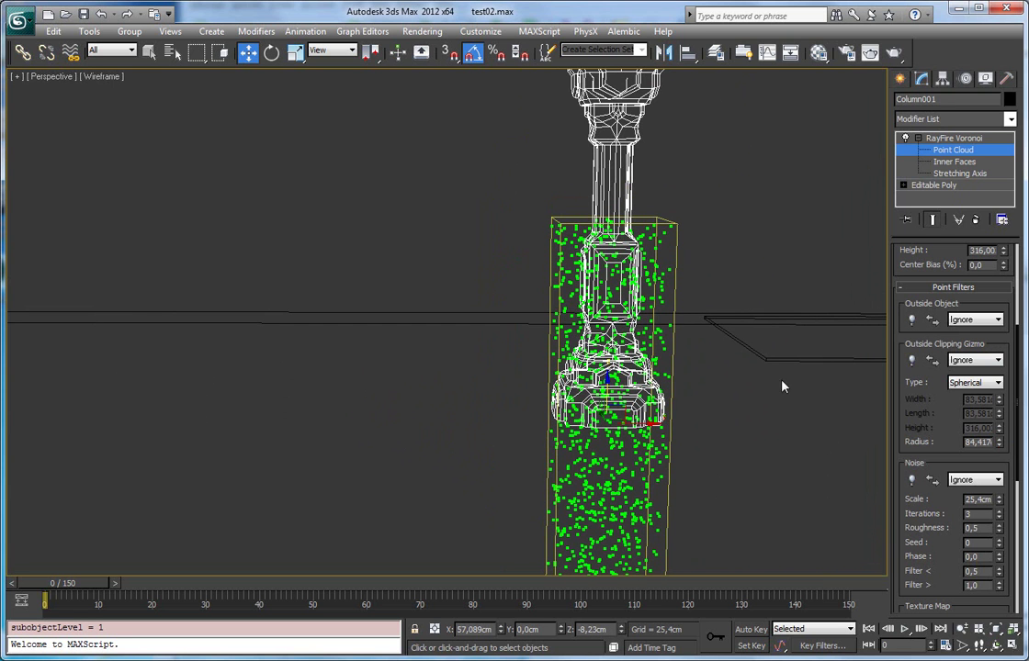
pyautogui.scroll(-3, 617, 379)
pyautogui.moveTo(537, 376); pyautogui.dragTo(542, 247)
# Re-enable the Outside Clipping Gizmo filter and inspect the remaining points around the column up close.
pyautogui.scroll(3, 897, 258)
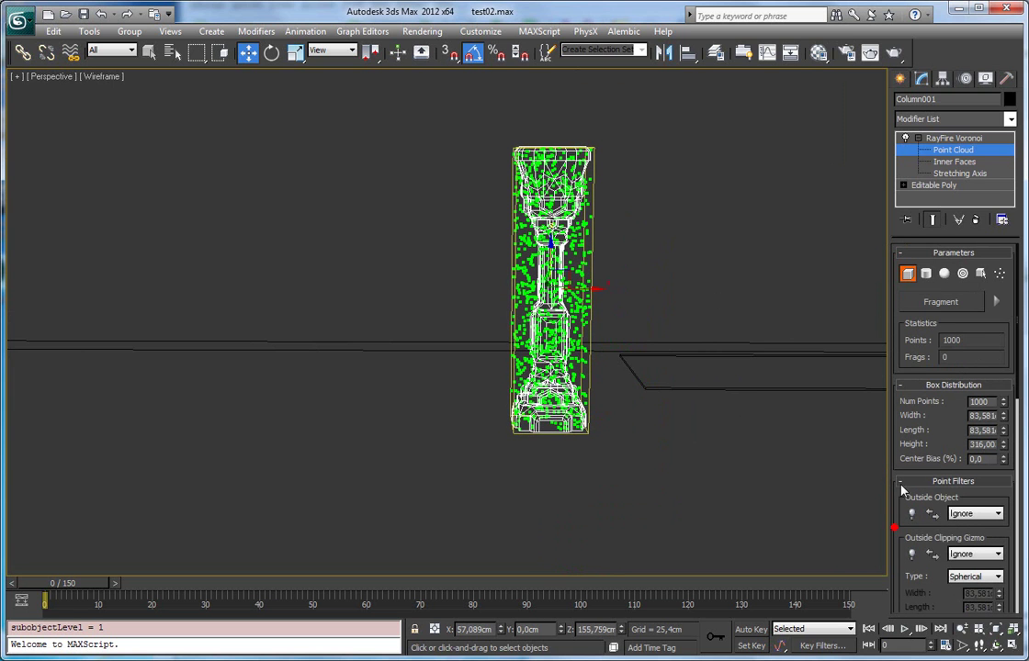
pyautogui.scroll(-3, 897, 499)
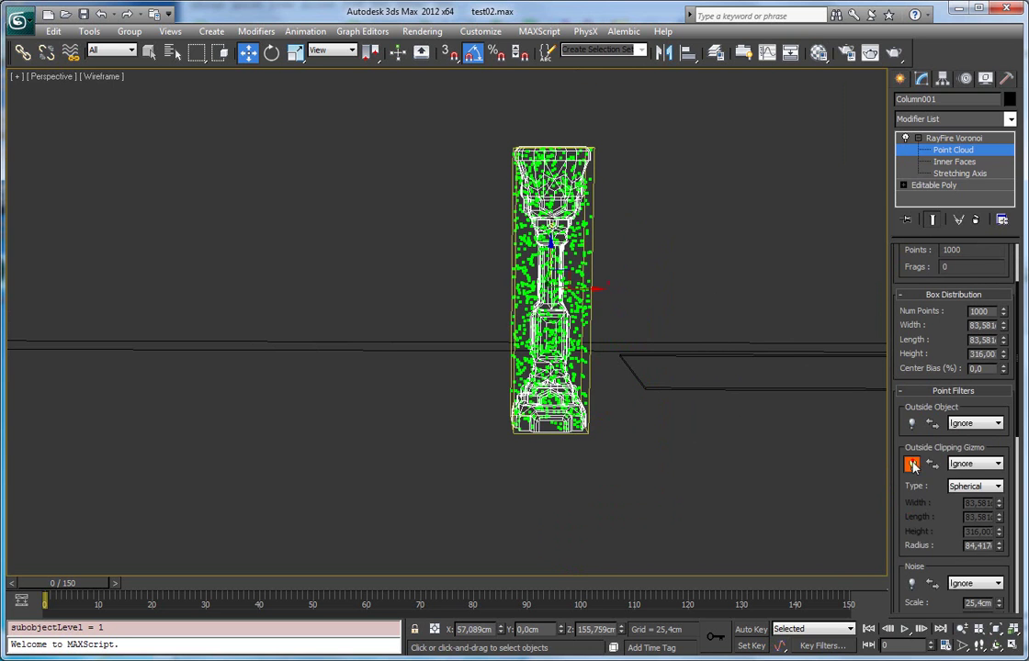
pyautogui.click(912, 464)
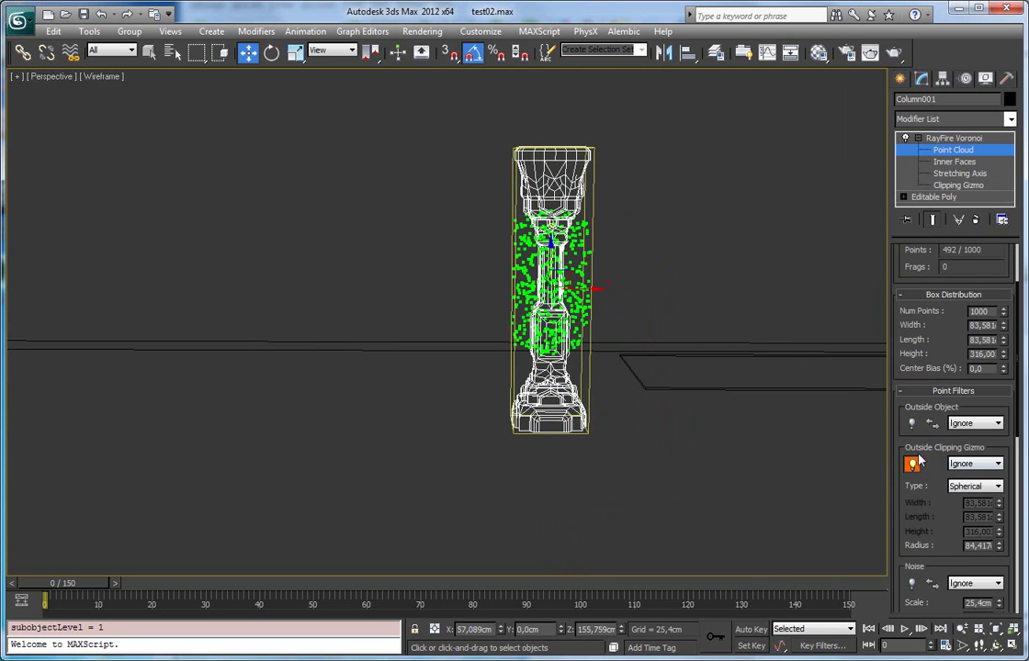
pyautogui.moveTo(612, 303); pyautogui.dragTo(663, 305, button='middle')
pyautogui.scroll(5, 663, 306)
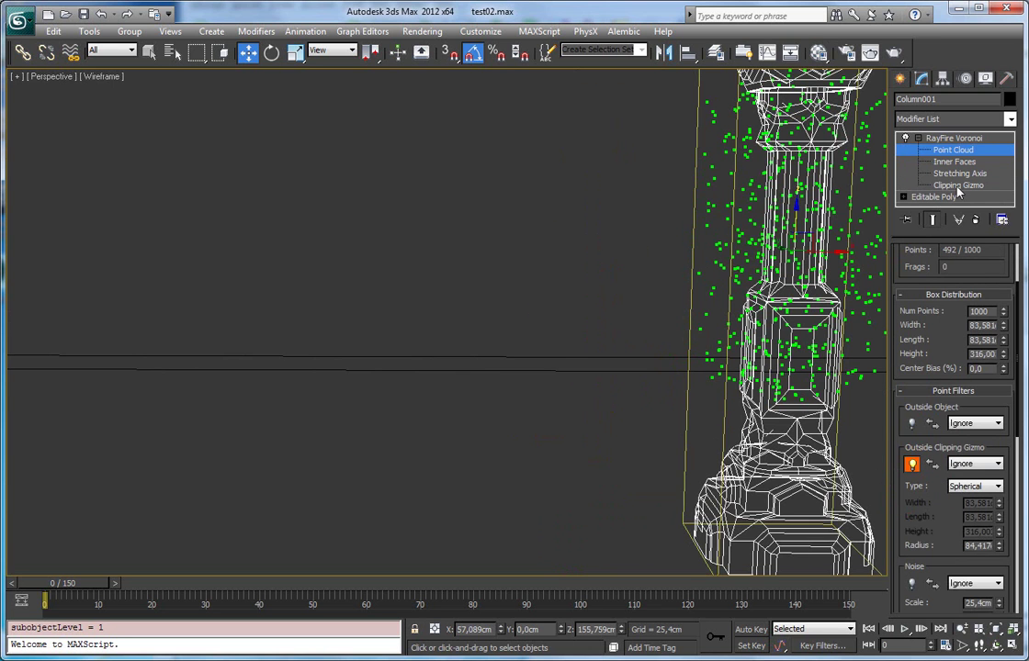
# Activate the Clipping Gizmo sub-object, lower the sphere to Z about 55.7 cm, and switch the viewport to shaded display.
pyautogui.click(957, 188)
pyautogui.moveTo(828, 258); pyautogui.dragTo(689, 258, button='middle')
pyautogui.moveTo(603, 228); pyautogui.dragTo(600, 473)
pyautogui.moveTo(559, 428); pyautogui.dragTo(578, 392)
pyautogui.scroll(-3, 579, 393)
pyautogui.moveTo(578, 392); pyautogui.dragTo(556, 300, button='middle')
pyautogui.press('F3')
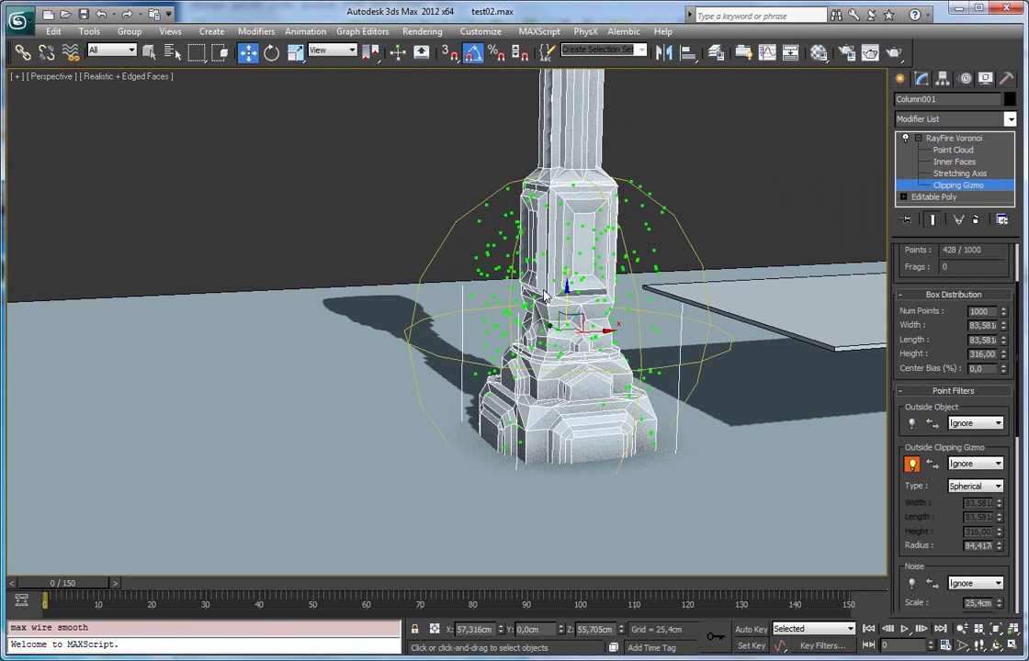
# Raise the spherical clipping gizmo back to the column's middle, at Z about 157 cm.
pyautogui.moveTo(566, 289); pyautogui.dragTo(565, 171)
pyautogui.scroll(-3, 579, 235)
pyautogui.moveTo(574, 289); pyautogui.dragTo(544, 412, button='middle')
pyautogui.moveTo(510, 316); pyautogui.dragTo(510, 278)
pyautogui.moveTo(521, 273); pyautogui.dragTo(528, 316, button='middle')
pyautogui.moveTo(519, 321)
pyautogui.mouseDown()
pyautogui.moveTo(520, 168)
pyautogui.moveTo(519, 306)
pyautogui.mouseUp()
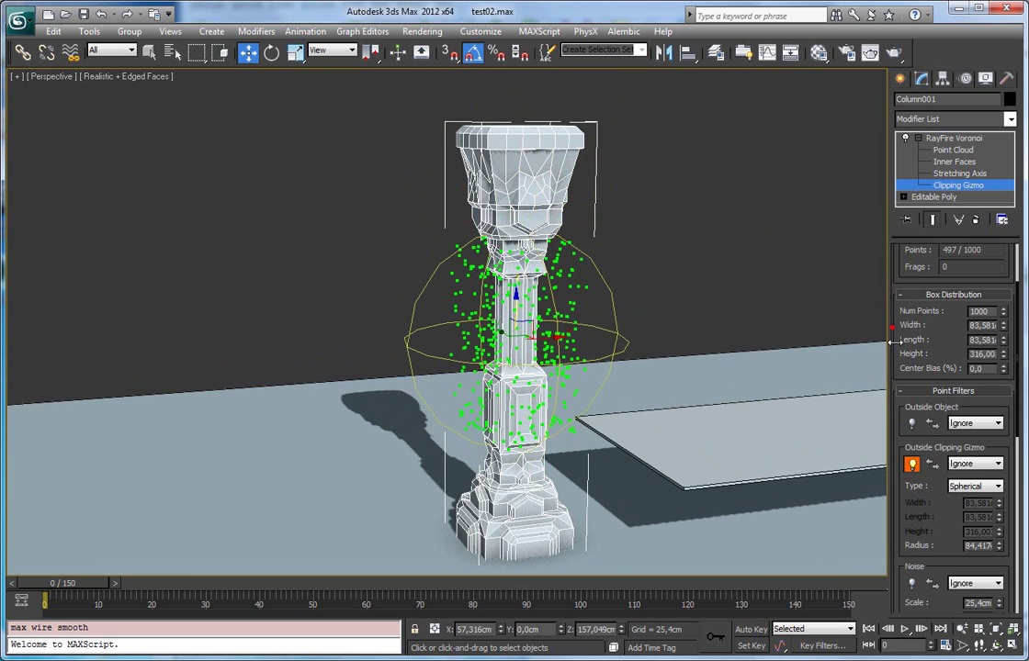
# Preview the Radial, Objects and Custom point distributions, and return to the Box distribution.
pyautogui.scroll(3, 896, 361)
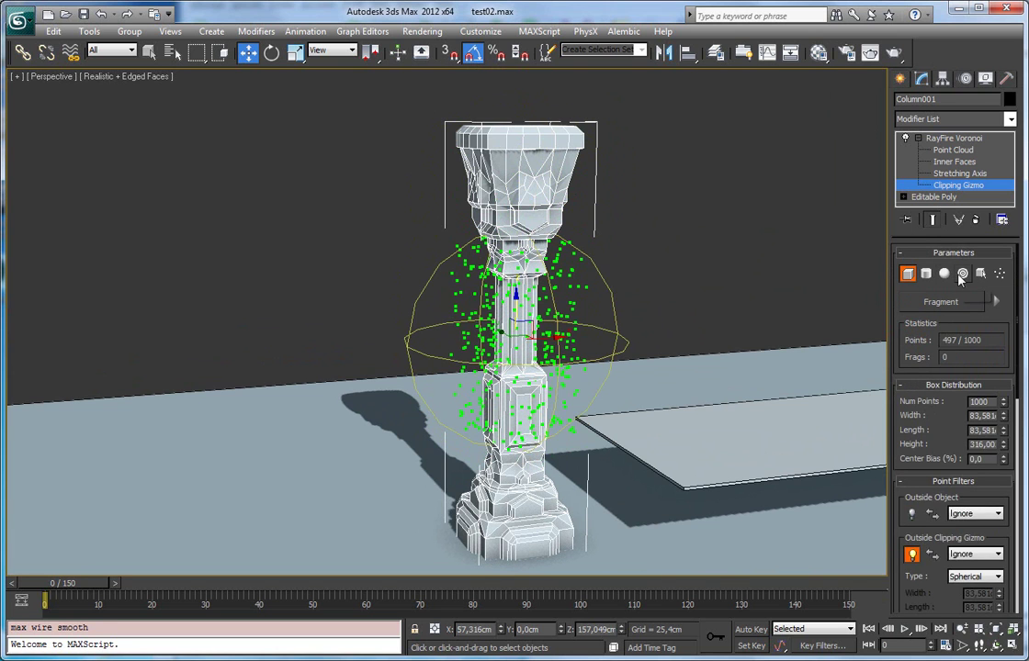
pyautogui.click(962, 273)
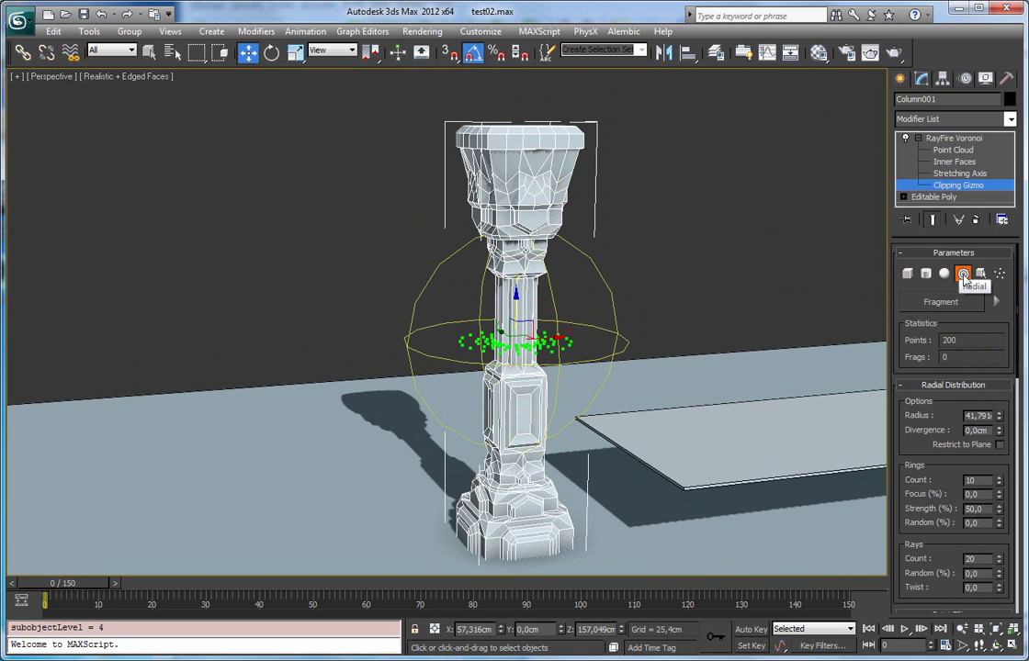
pyautogui.click(981, 274)
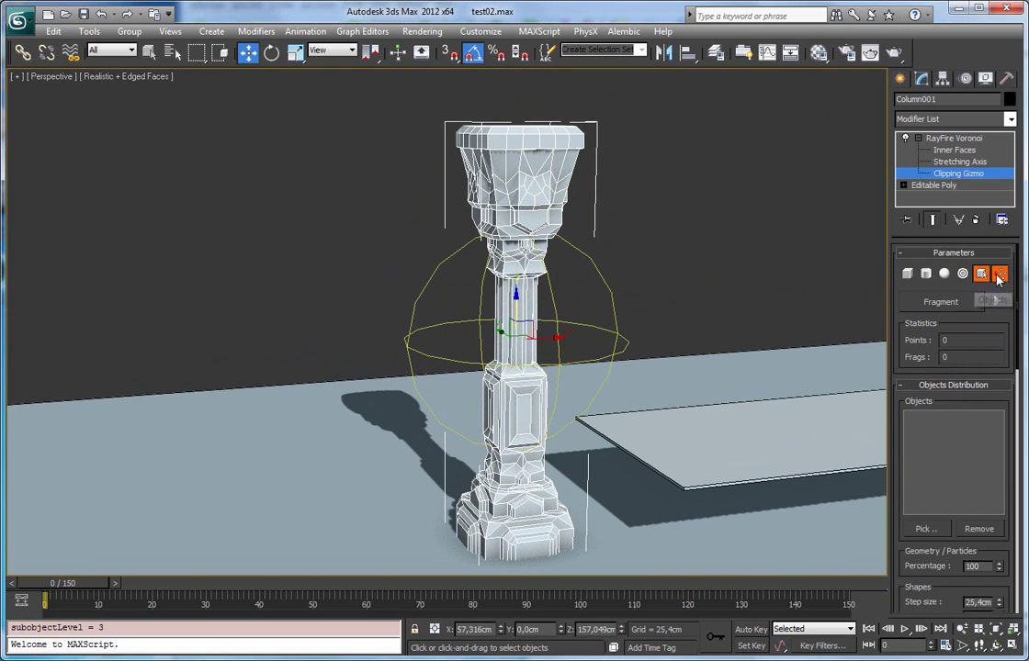
pyautogui.click(999, 275)
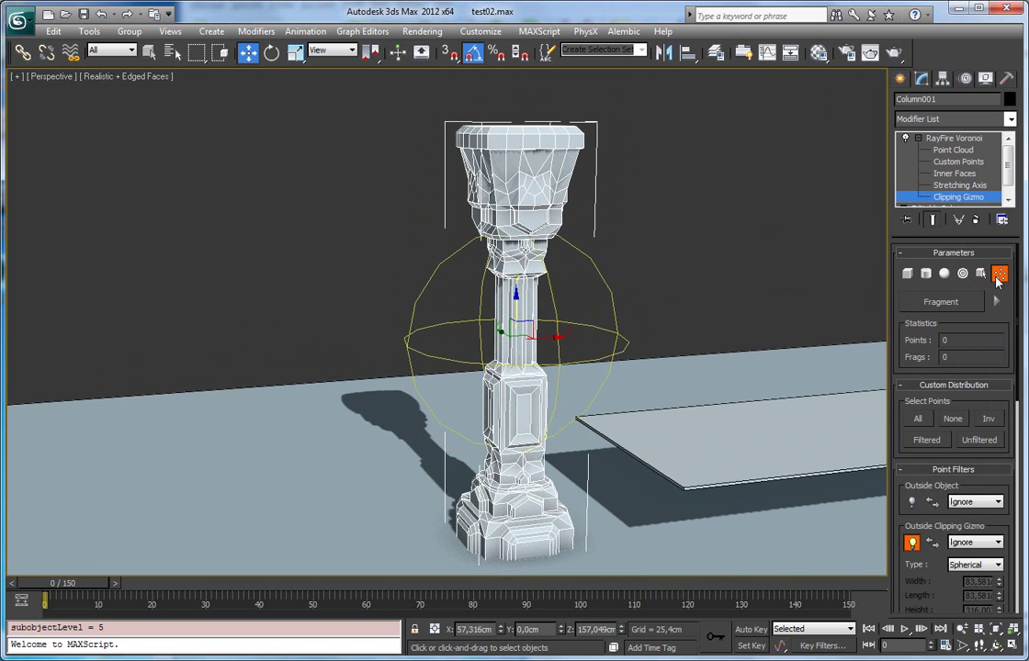
pyautogui.click(998, 275)
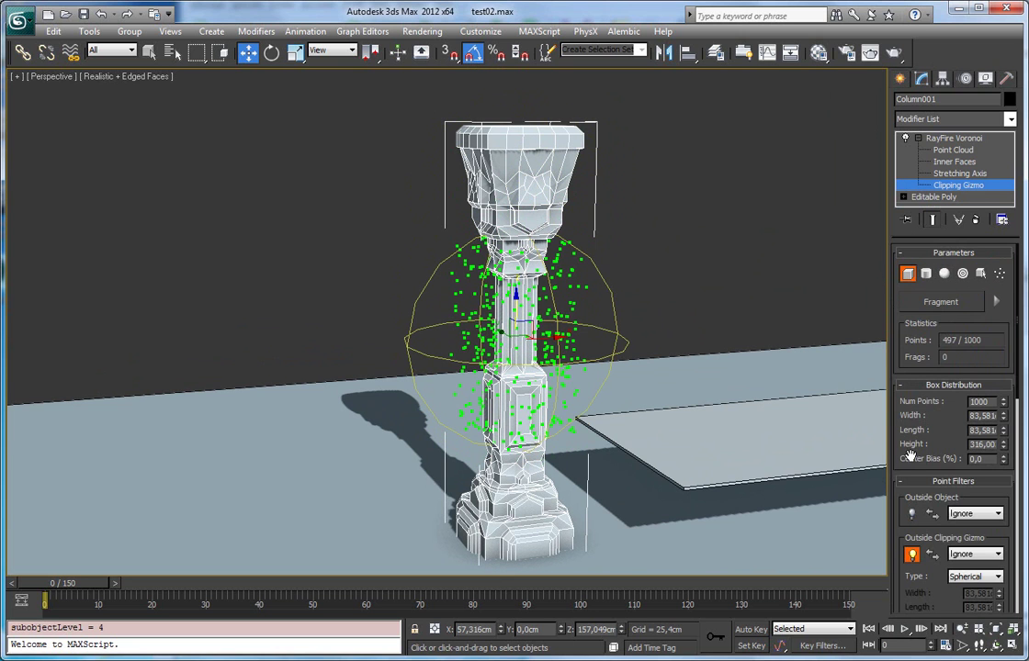
# Invert the Outside Clipping Gizmo filter and shift the spherical gizmo to about X 49.7 cm, Z 152.7 cm.
pyautogui.moveTo(912, 457); pyautogui.dragTo(913, 300)
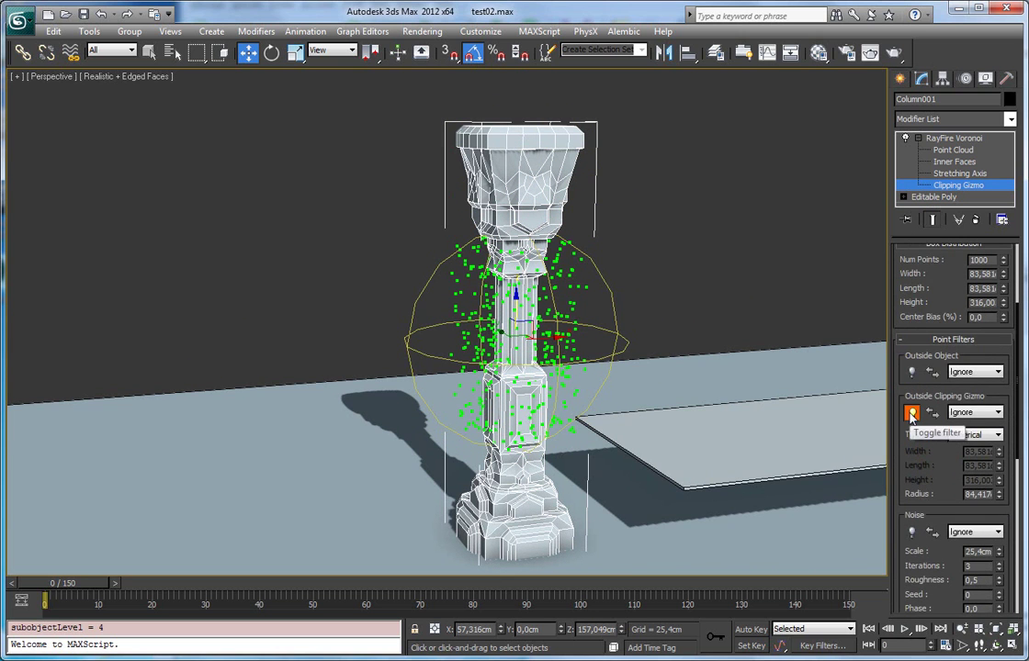
pyautogui.scroll(3, 628, 358)
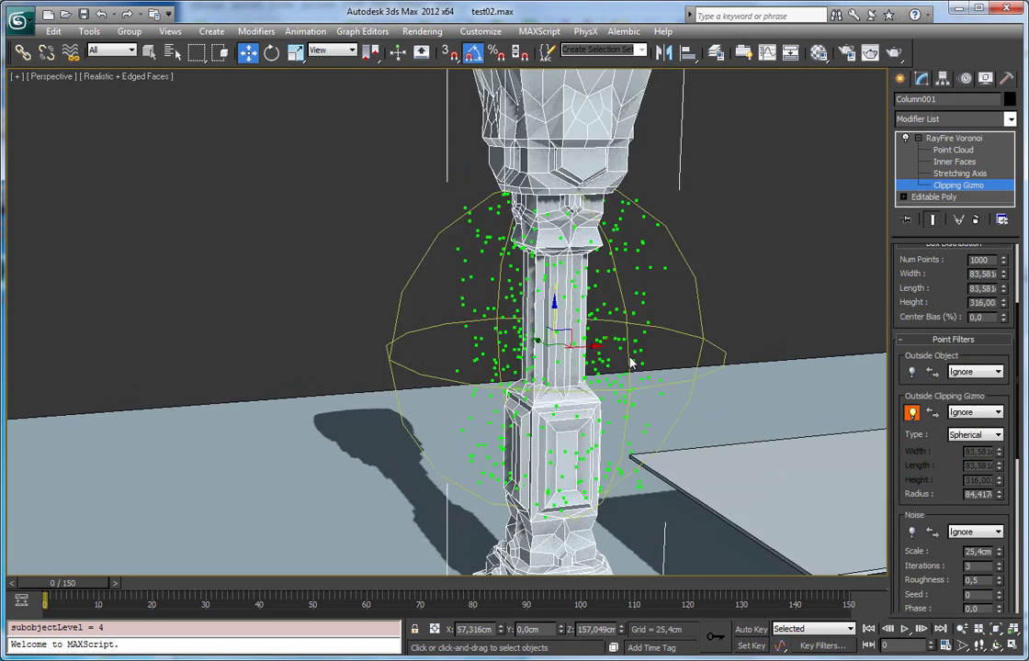
pyautogui.click(933, 414)
pyautogui.scroll(-3, 672, 395)
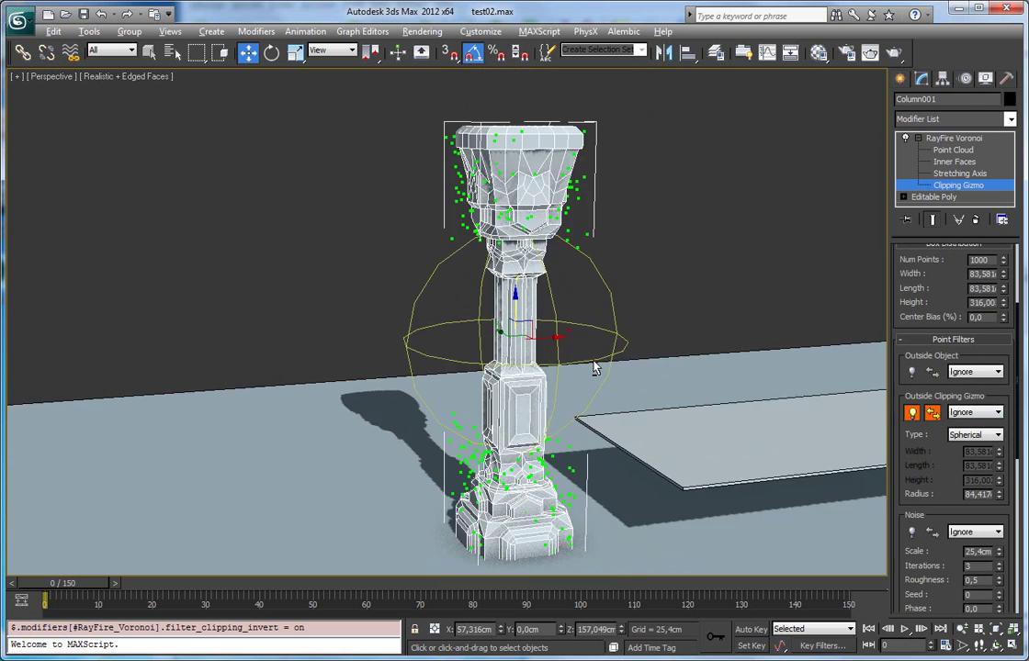
pyautogui.keyDown('alt'); pyautogui.moveTo(588, 362); pyautogui.dragTo(510, 313, button='middle'); pyautogui.keyUp('alt')
pyautogui.moveTo(513, 305); pyautogui.dragTo(537, 344)
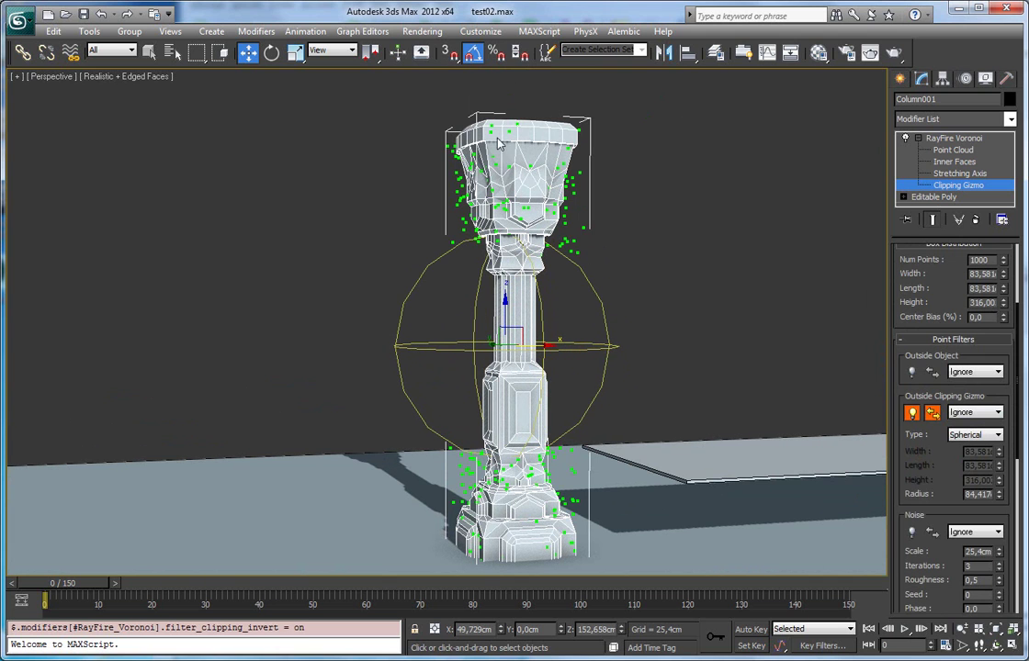
# Fragment the column using the inverted clipping filter and inspect the fragments from another angle.
pyautogui.moveTo(905, 280); pyautogui.dragTo(907, 503)
pyautogui.click(931, 305)
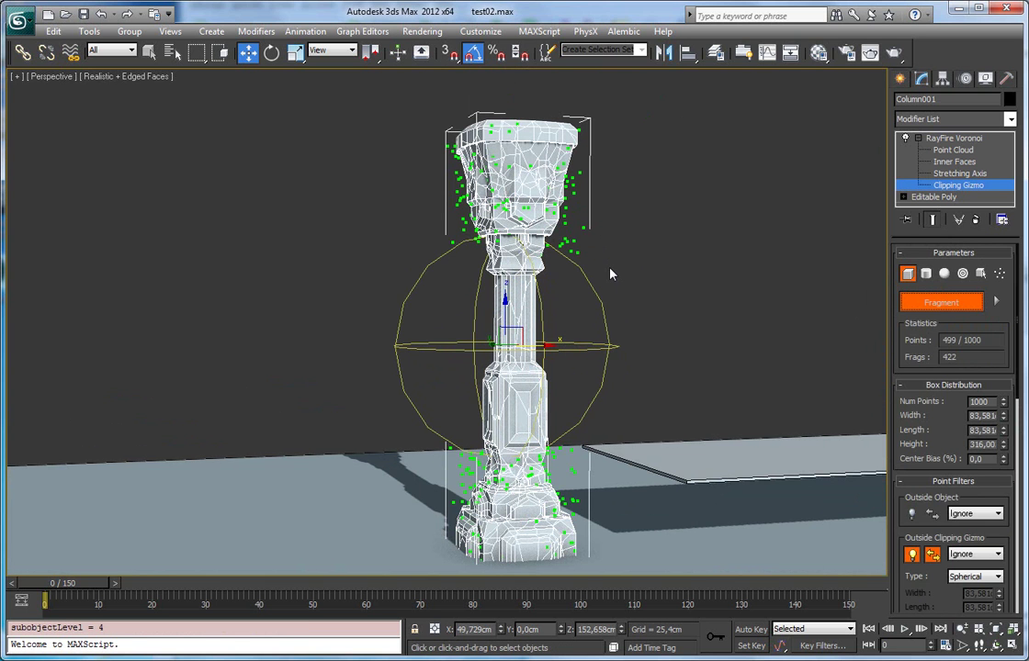
pyautogui.keyDown('alt'); pyautogui.moveTo(583, 267); pyautogui.dragTo(517, 203, button='middle'); pyautogui.keyUp('alt')
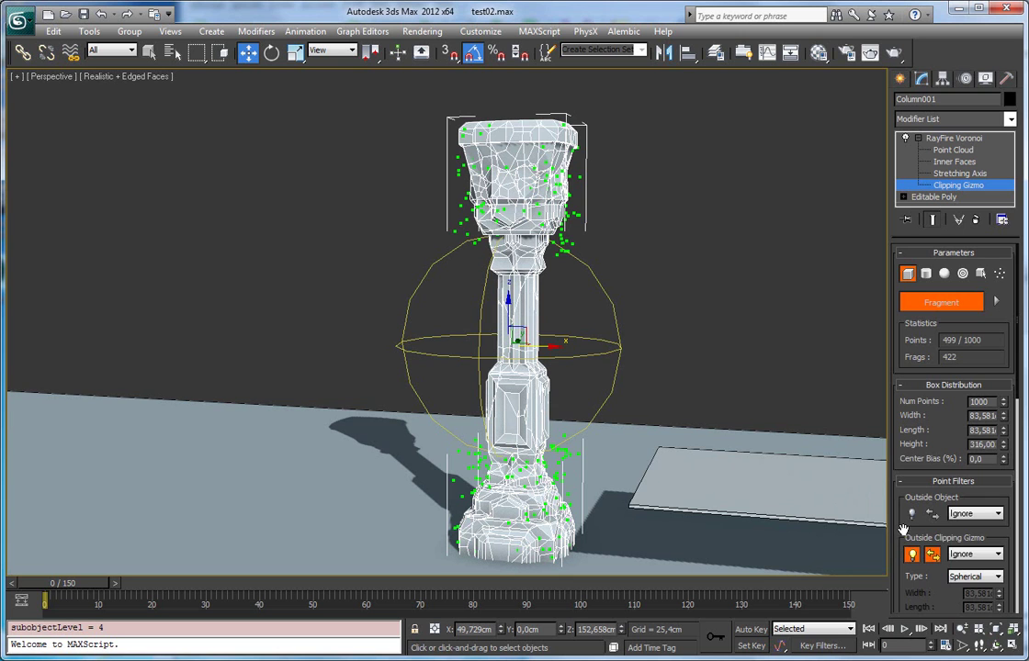
# Enable Assign Vertex Colors for the fragments and inspect the coloured column up close.
pyautogui.scroll(-10, 913, 588)
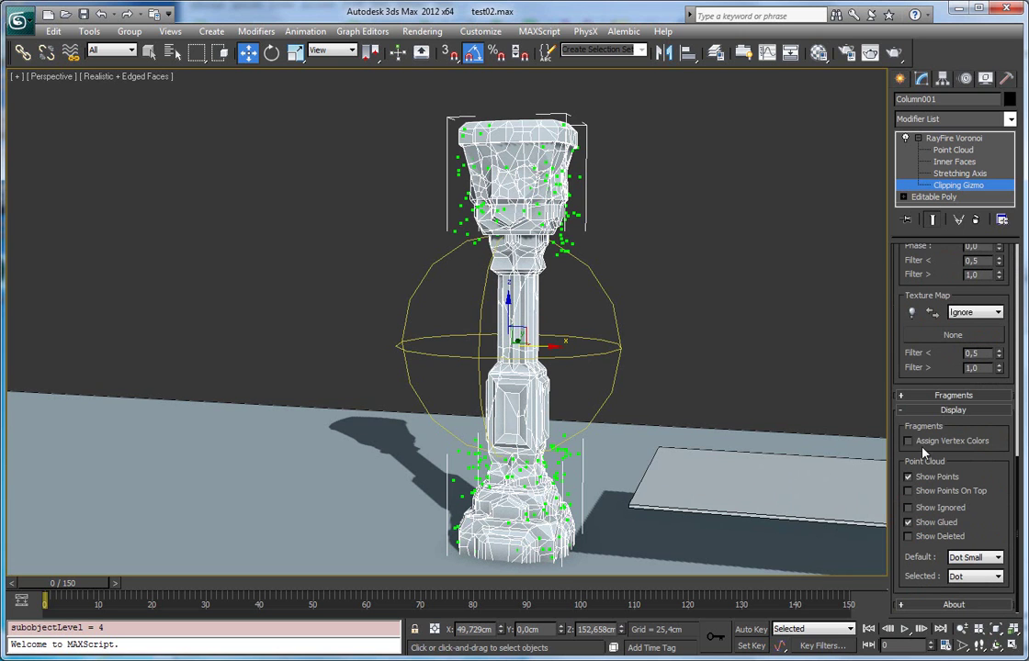
pyautogui.click(924, 444)
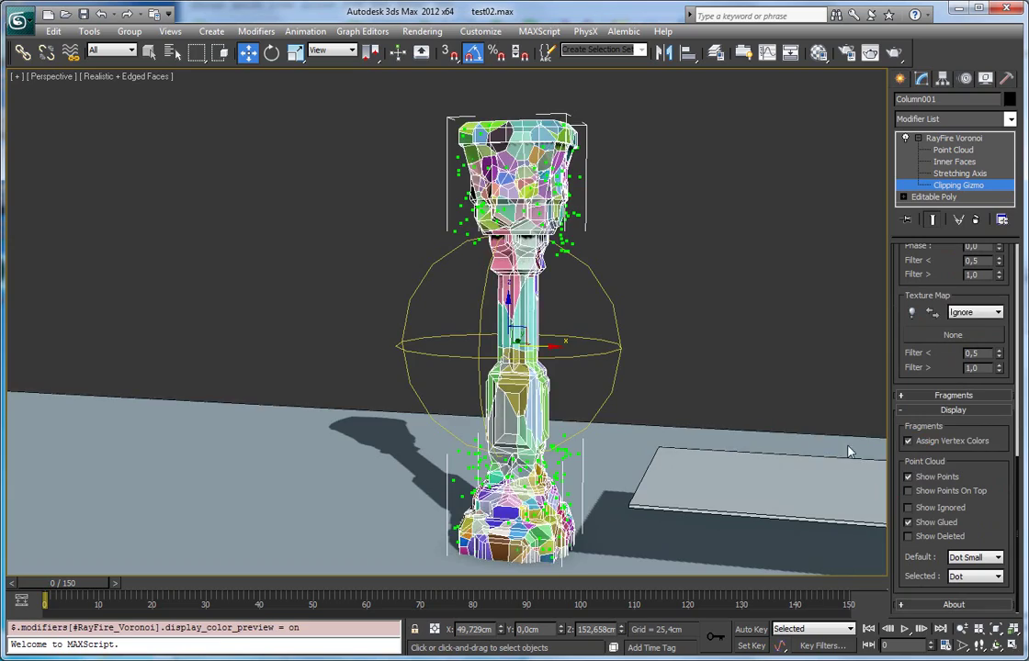
pyautogui.keyDown('alt'); pyautogui.moveTo(551, 395); pyautogui.dragTo(406, 395, button='middle'); pyautogui.keyUp('alt')
pyautogui.scroll(2, 603, 390)
pyautogui.keyDown('alt'); pyautogui.moveTo(647, 413); pyautogui.dragTo(632, 226, button='middle'); pyautogui.keyUp('alt')
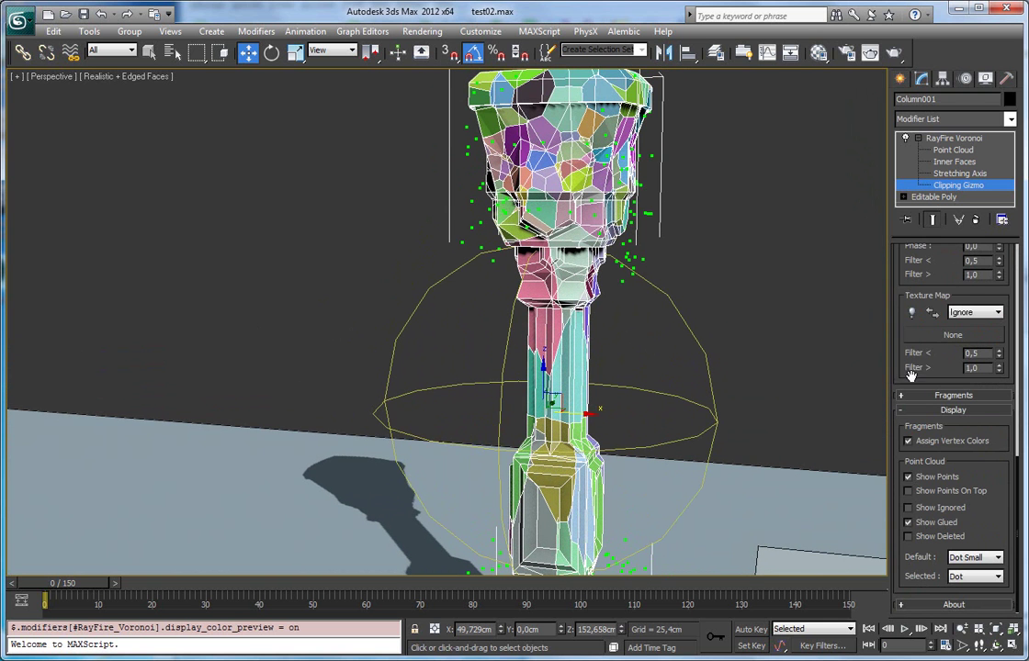
# Set the clipping gizmo type to Box and reduce its height to about 123.2 cm.
pyautogui.scroll(8, 910, 368)
pyautogui.click(974, 407)
pyautogui.click(969, 419)
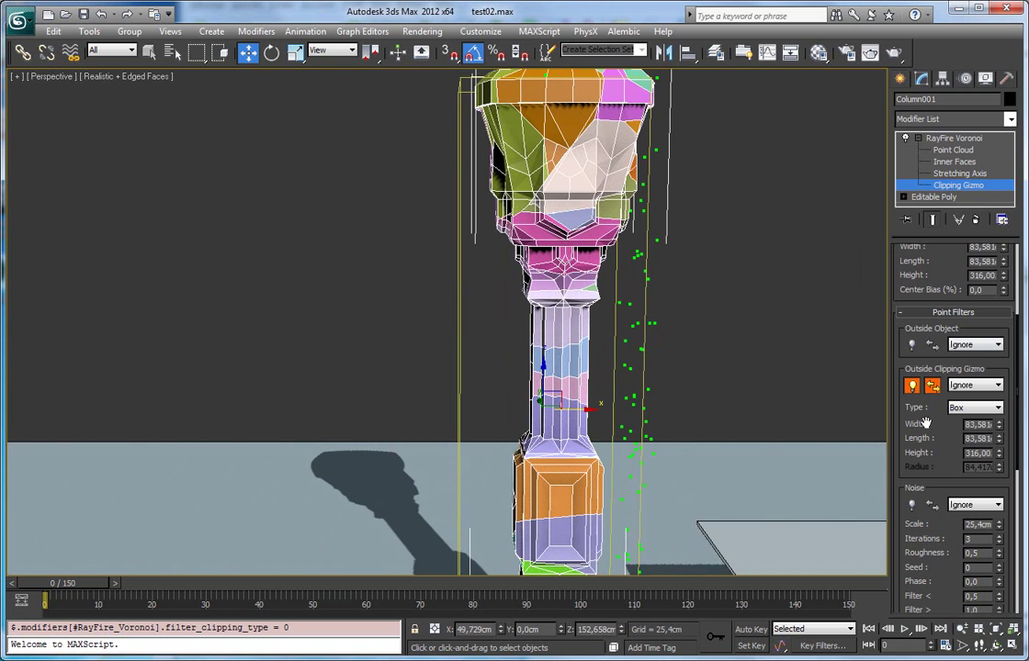
pyautogui.scroll(-3, 698, 313)
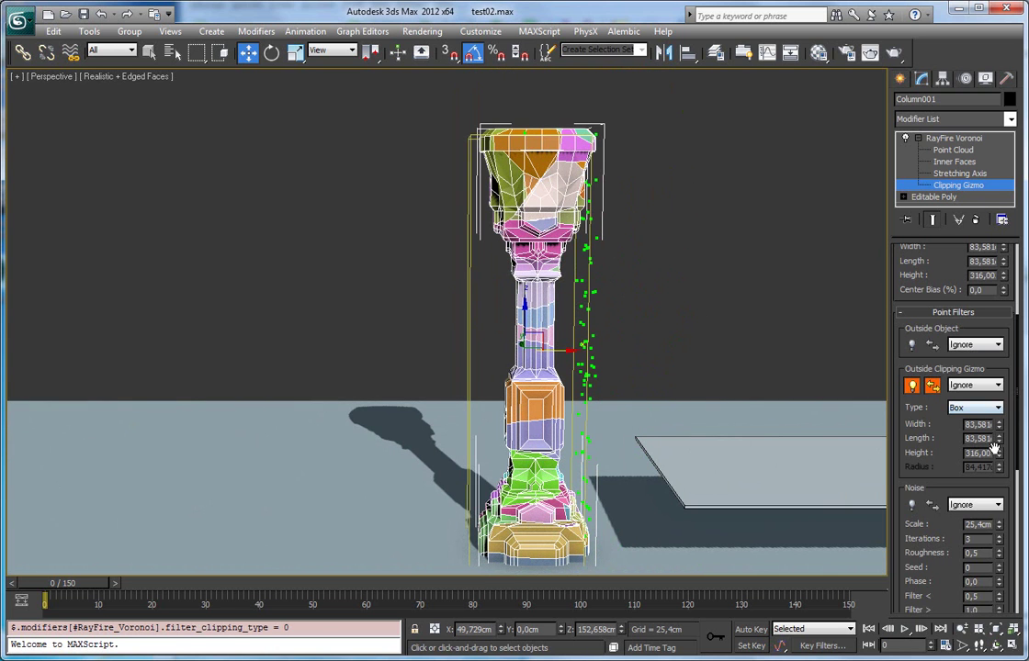
pyautogui.moveTo(999, 453); pyautogui.dragTo(1003, 470)
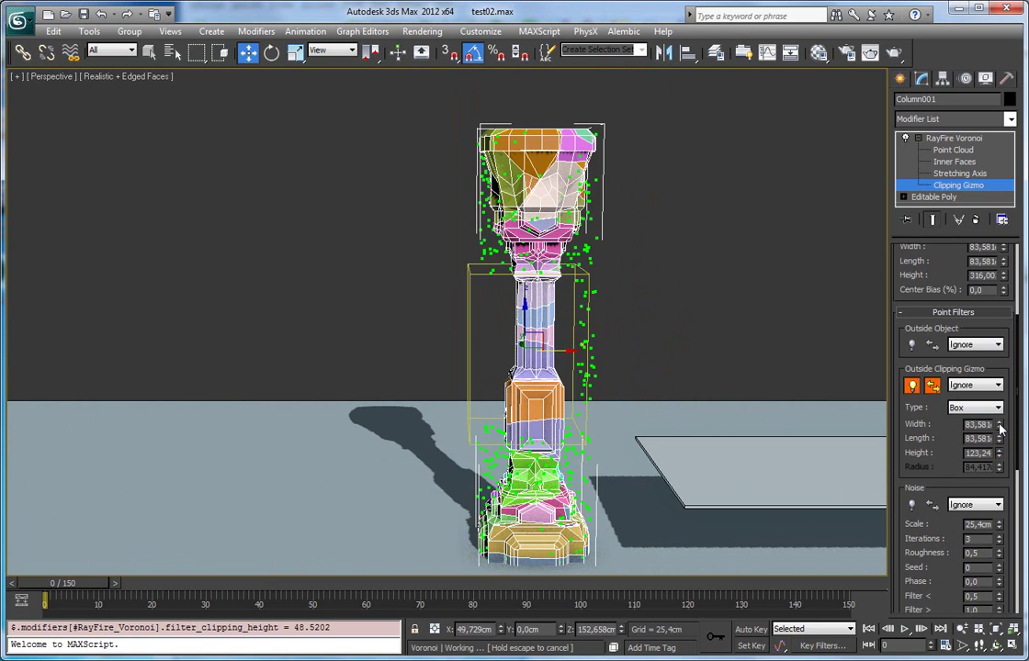
# Enlarge the box clipping gizmo to about 89.4 cm wide and 102 cm long, and shift it to about X 55.8 cm.
pyautogui.moveTo(1000, 438); pyautogui.dragTo(999, 418)
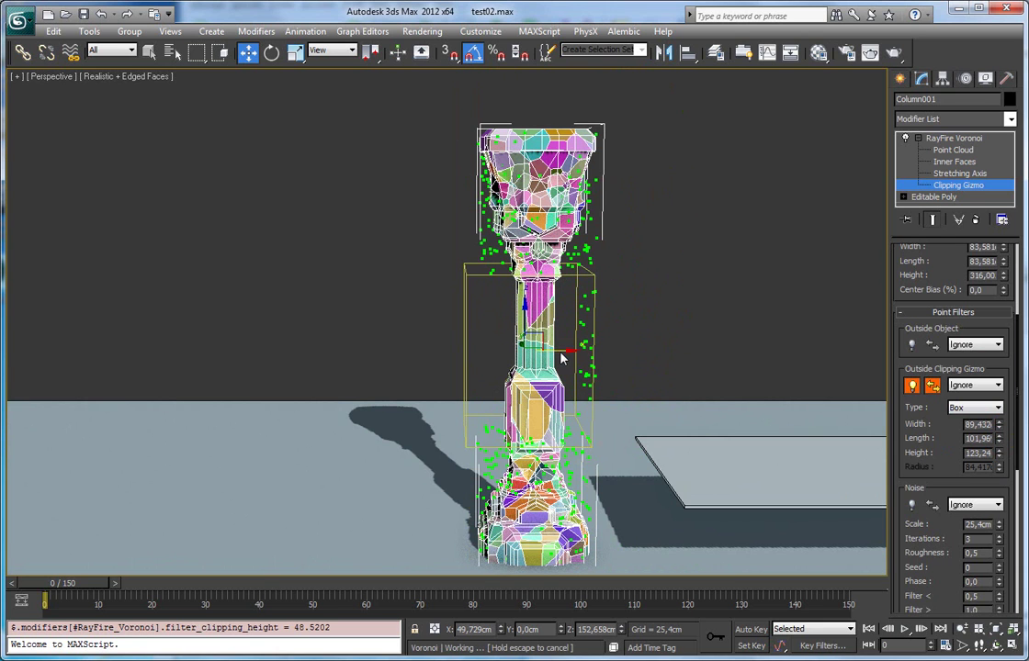
pyautogui.moveTo(566, 352); pyautogui.dragTo(565, 348)
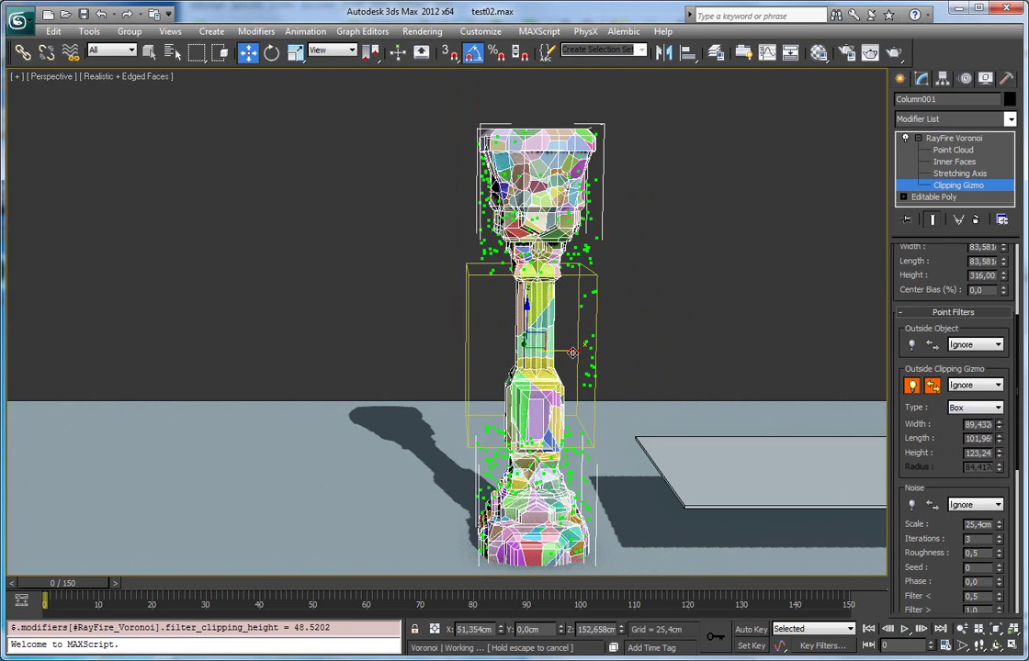
pyautogui.moveTo(574, 353); pyautogui.dragTo(575, 358)
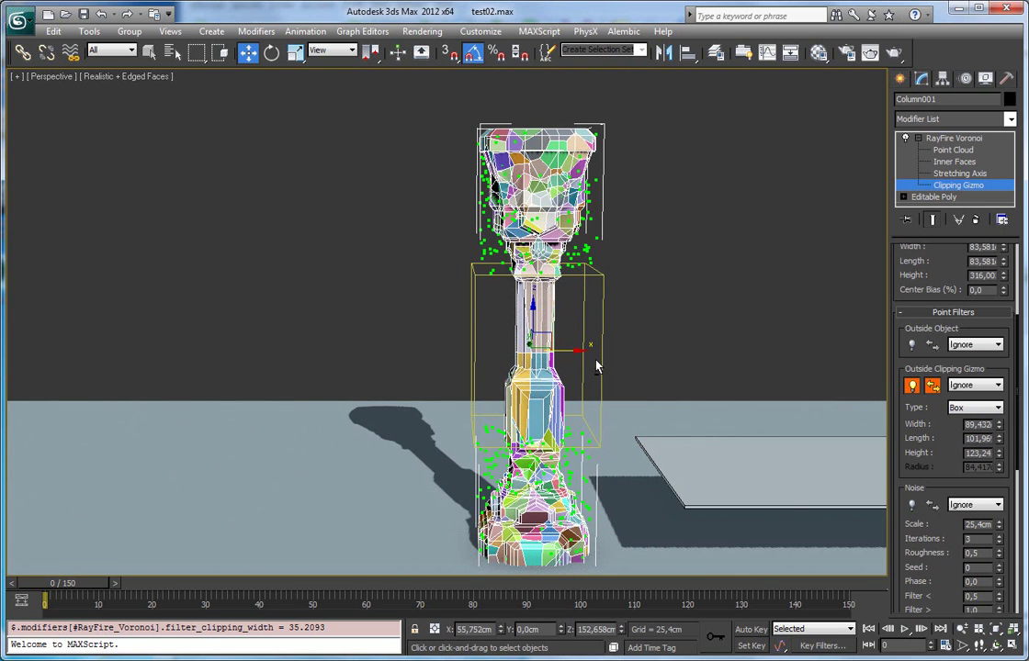
# Hide the edged faces and examine the coloured fragments inside and around the clipping box up close from several angles.
pyautogui.keyDown('alt'); pyautogui.moveTo(621, 359); pyautogui.dragTo(495, 324, button='middle'); pyautogui.keyUp('alt')
pyautogui.scroll(4, 547, 343)
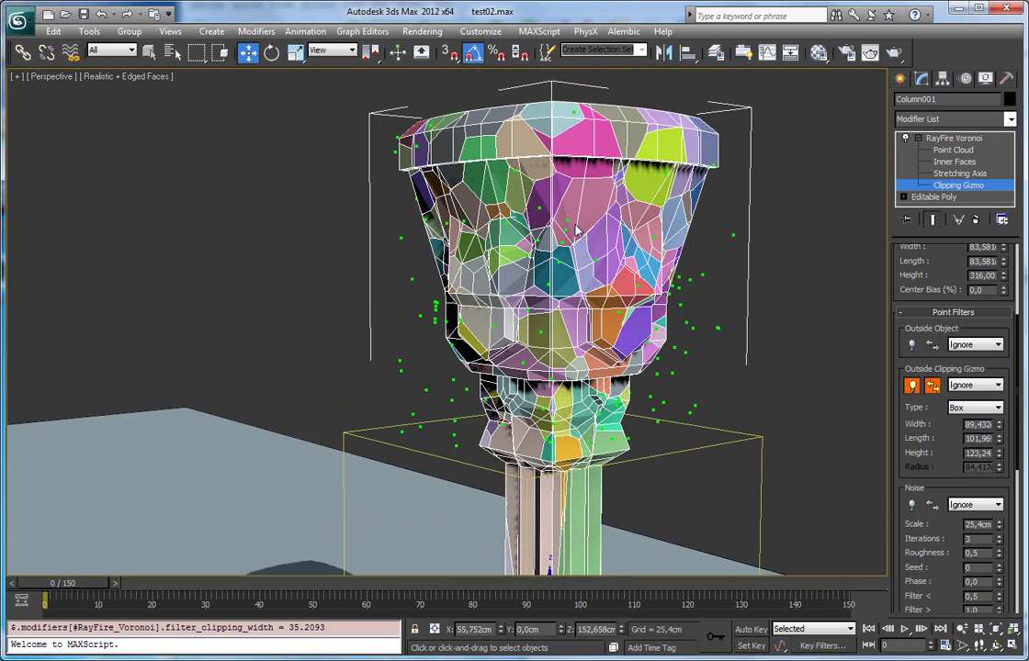
pyautogui.moveTo(554, 451); pyautogui.dragTo(629, 221, button='middle')
pyautogui.scroll(-3, 629, 220)
pyautogui.moveTo(579, 469); pyautogui.dragTo(516, 394, button='middle')
pyautogui.keyDown('alt'); pyautogui.moveTo(559, 442); pyautogui.dragTo(630, 443, button='middle'); pyautogui.keyUp('alt')
pyautogui.press('F4')
pyautogui.moveTo(592, 215); pyautogui.dragTo(591, 310, button='middle')
pyautogui.scroll(3, 566, 320)
pyautogui.moveTo(591, 239); pyautogui.dragTo(605, 336, button='middle')
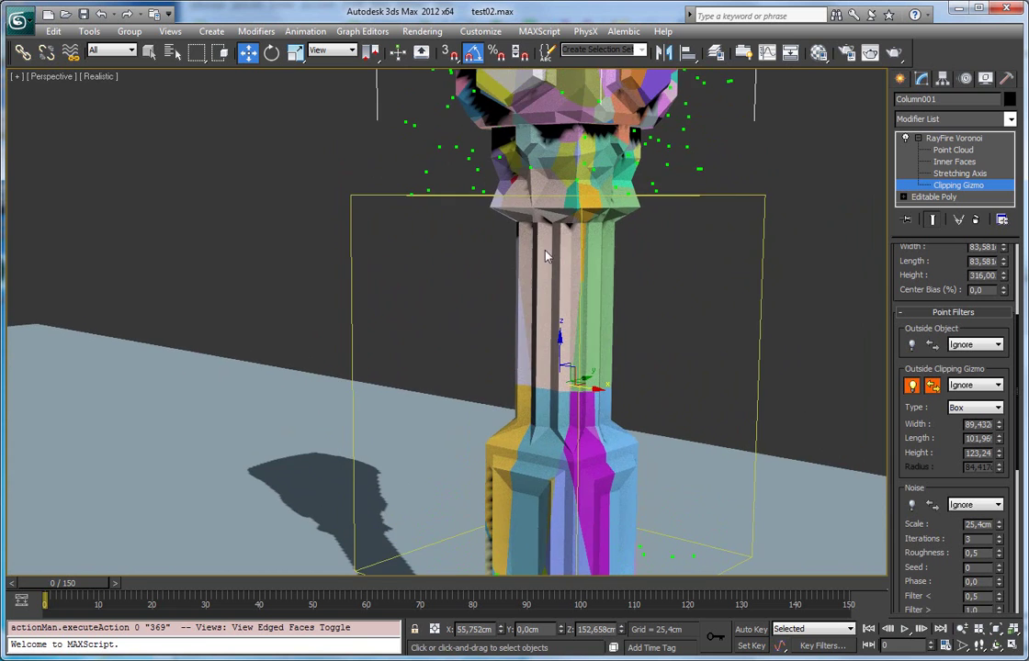
pyautogui.keyDown('alt'); pyautogui.moveTo(531, 274); pyautogui.dragTo(420, 253, button='middle'); pyautogui.keyUp('alt')
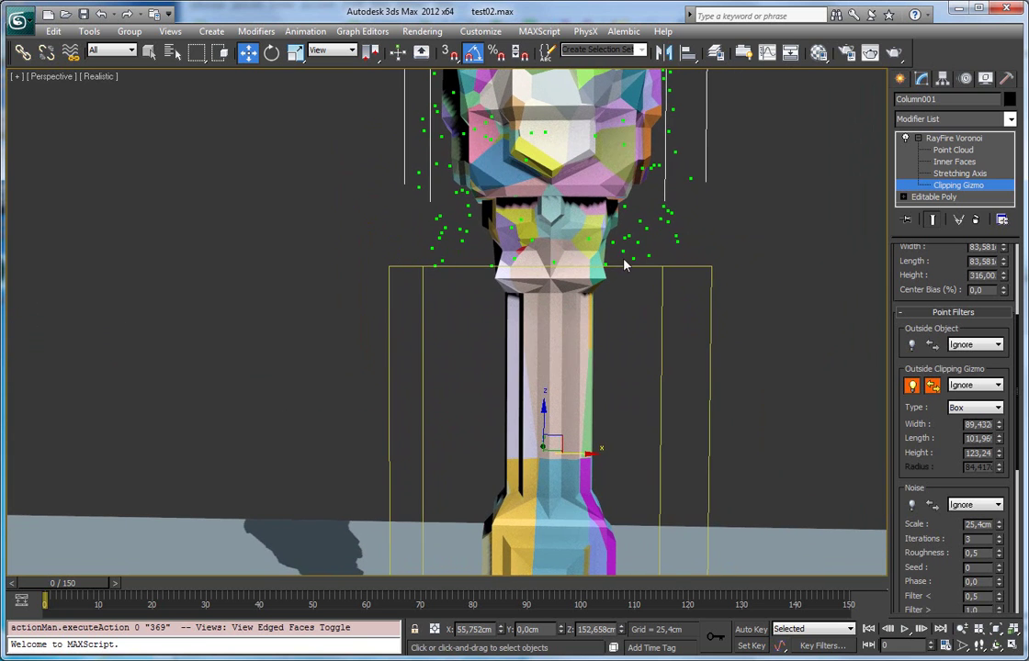
pyautogui.scroll(-4, 500, 276)
pyautogui.keyDown('alt'); pyautogui.moveTo(561, 255); pyautogui.dragTo(618, 349, button='middle'); pyautogui.keyUp('alt')
# Reset the clipping gizmo and turn off inversion of the Outside Clipping Gizmo filter.
pyautogui.moveTo(923, 468); pyautogui.dragTo(918, 430)
pyautogui.moveTo(528, 268); pyautogui.dragTo(524, 313, button='middle')
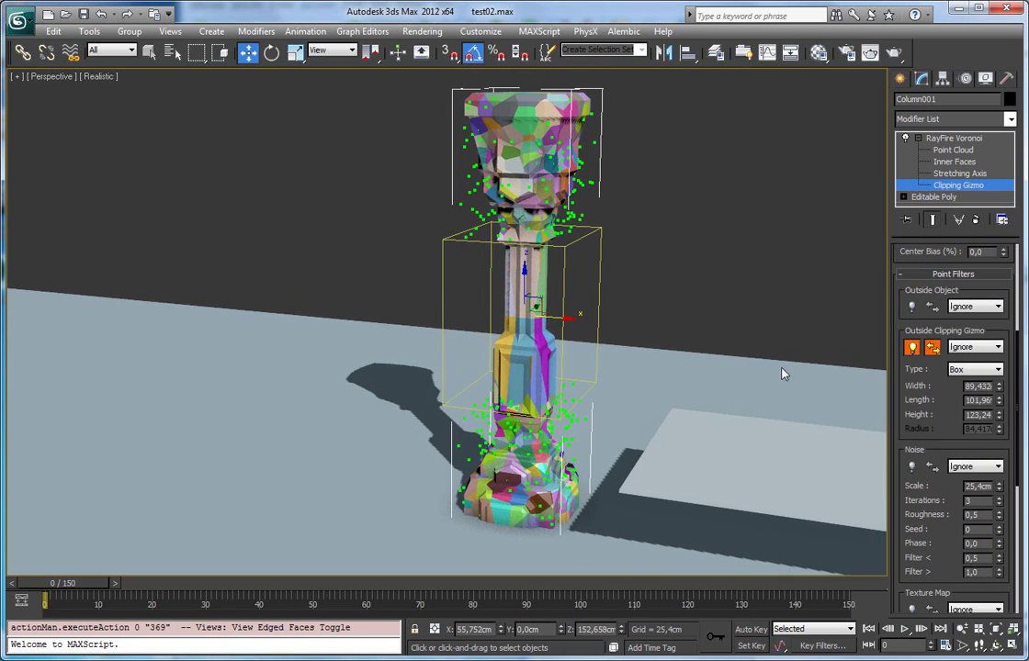
pyautogui.rightClick(930, 351)
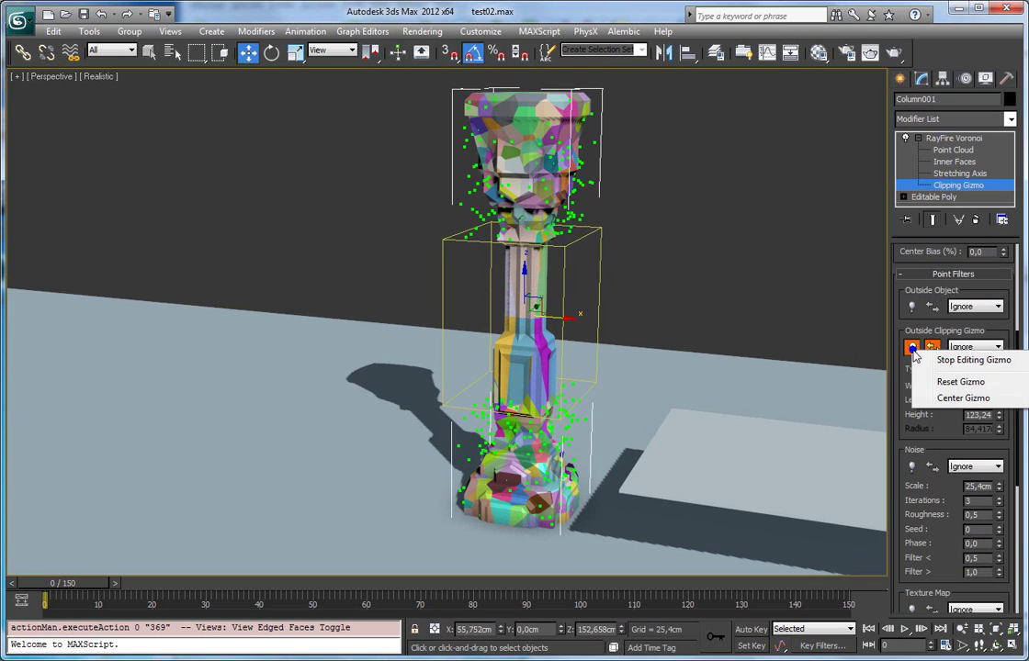
pyautogui.click(955, 382)
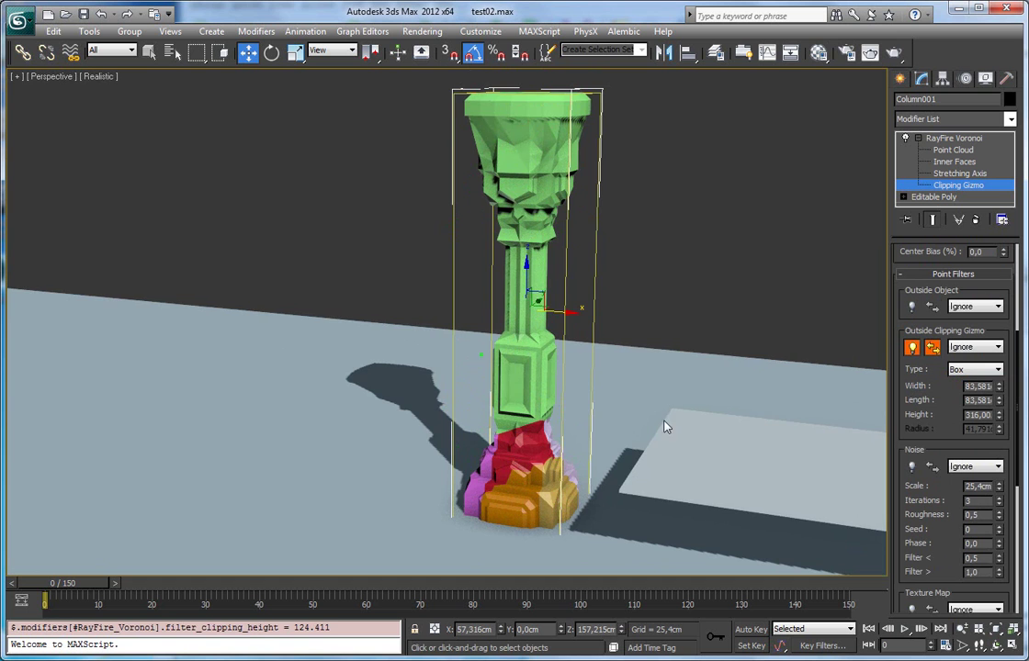
pyautogui.keyDown('alt'); pyautogui.moveTo(643, 419); pyautogui.dragTo(519, 353, button='middle'); pyautogui.keyUp('alt')
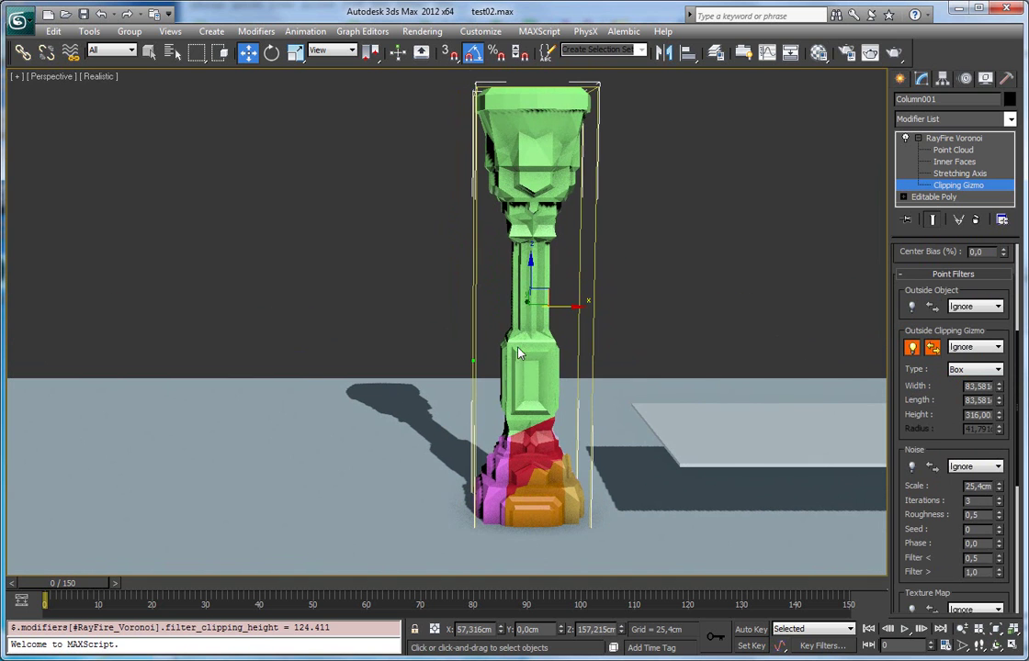
pyautogui.click(931, 353)
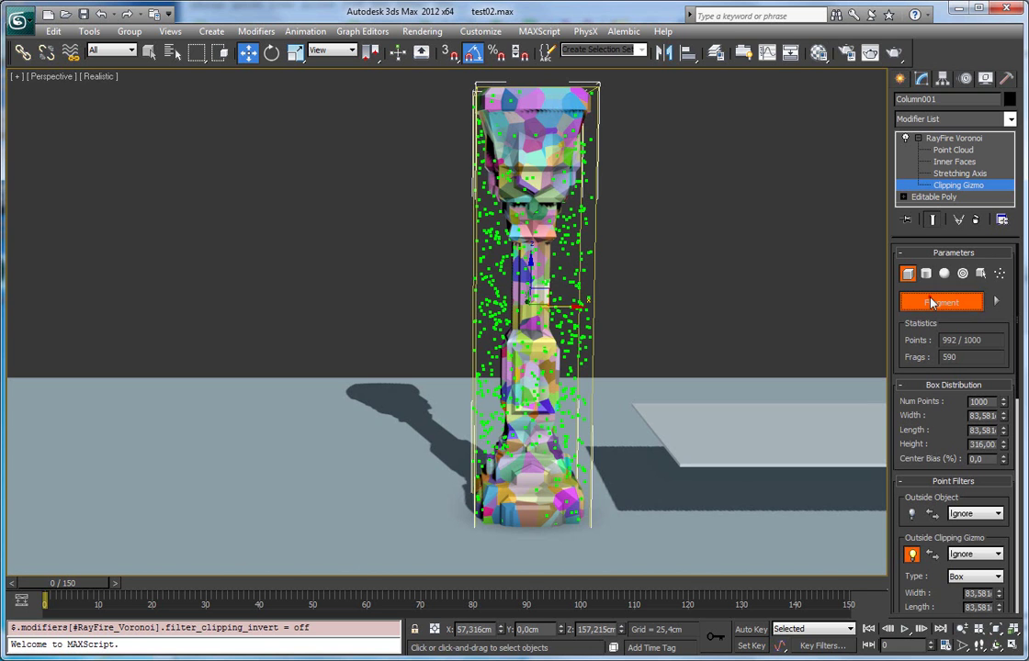
# Turn off the column's fragmentation and disable its Outside Clipping Gizmo filter.
pyautogui.click(939, 302)
pyautogui.keyDown('alt'); pyautogui.moveTo(772, 321); pyautogui.dragTo(716, 414, button='middle'); pyautogui.keyUp('alt')
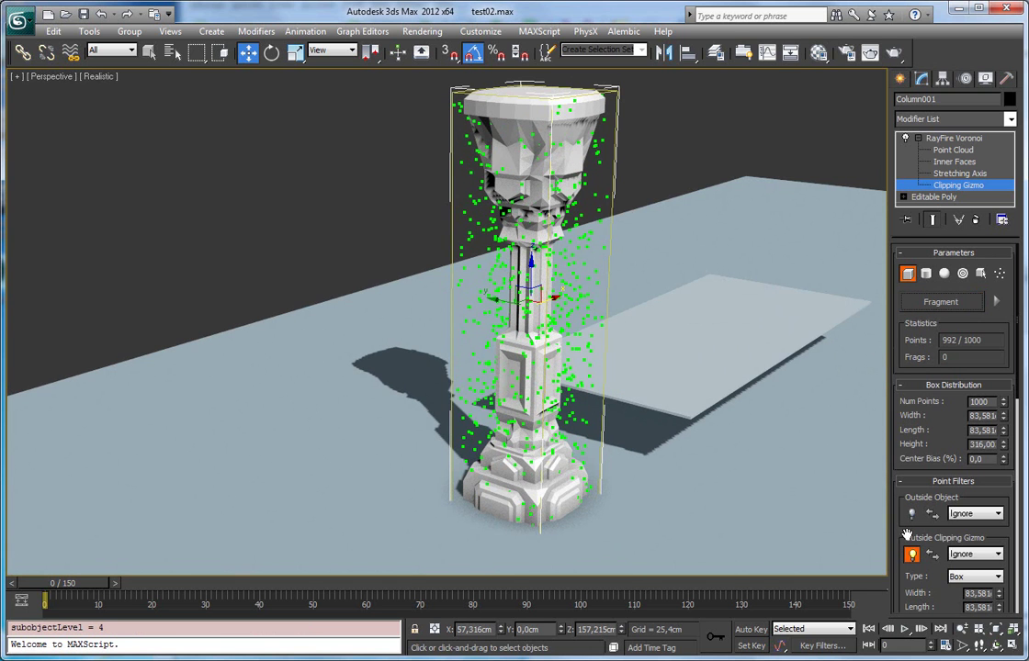
pyautogui.moveTo(906, 536); pyautogui.dragTo(897, 336)
pyautogui.click(912, 357)
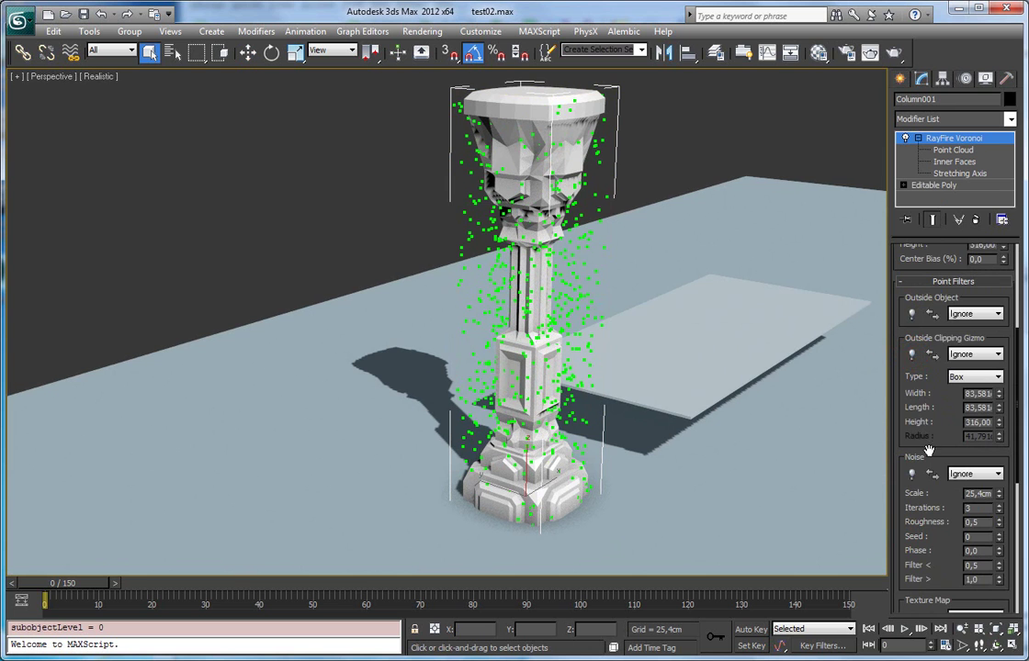
# Select the flat box beside the column and add a RayFire Voronoi modifier to it.
pyautogui.scroll(-2, 927, 450)
pyautogui.keyDown('alt'); pyautogui.moveTo(765, 406); pyautogui.dragTo(703, 402, button='middle'); pyautogui.keyUp('alt')
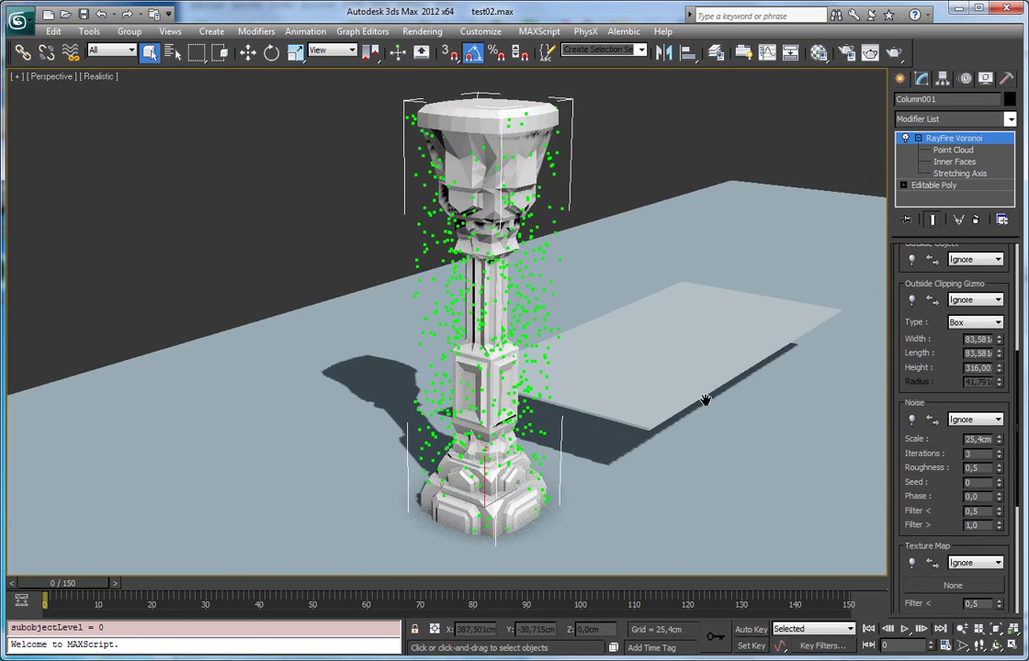
pyautogui.scroll(5, 671, 327)
pyautogui.click(661, 327)
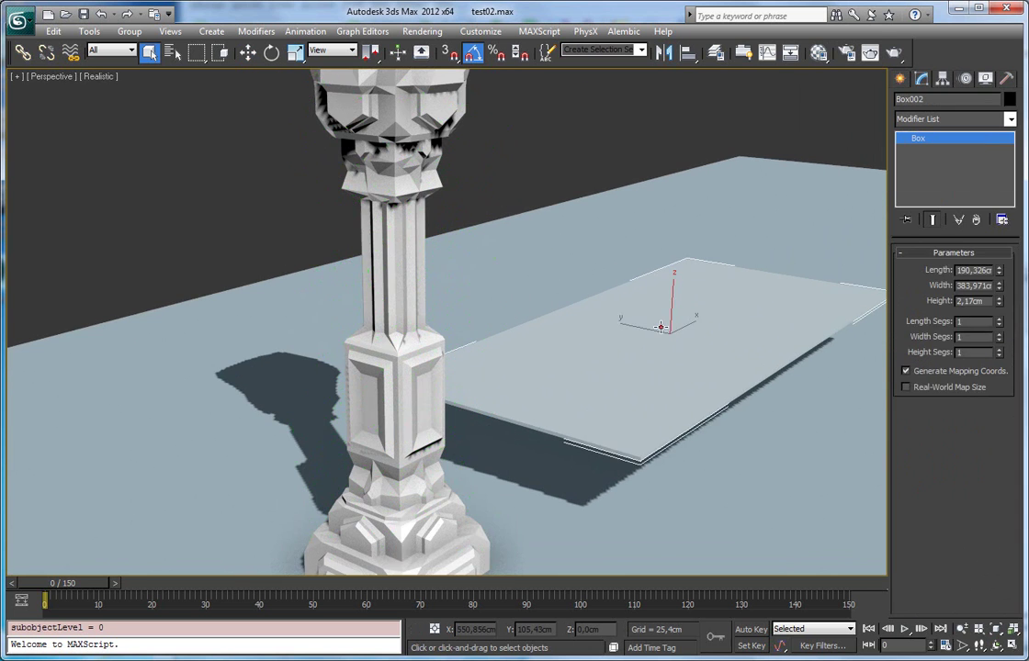
pyautogui.keyDown('alt'); pyautogui.moveTo(661, 327); pyautogui.dragTo(587, 364, button='middle'); pyautogui.keyUp('alt')
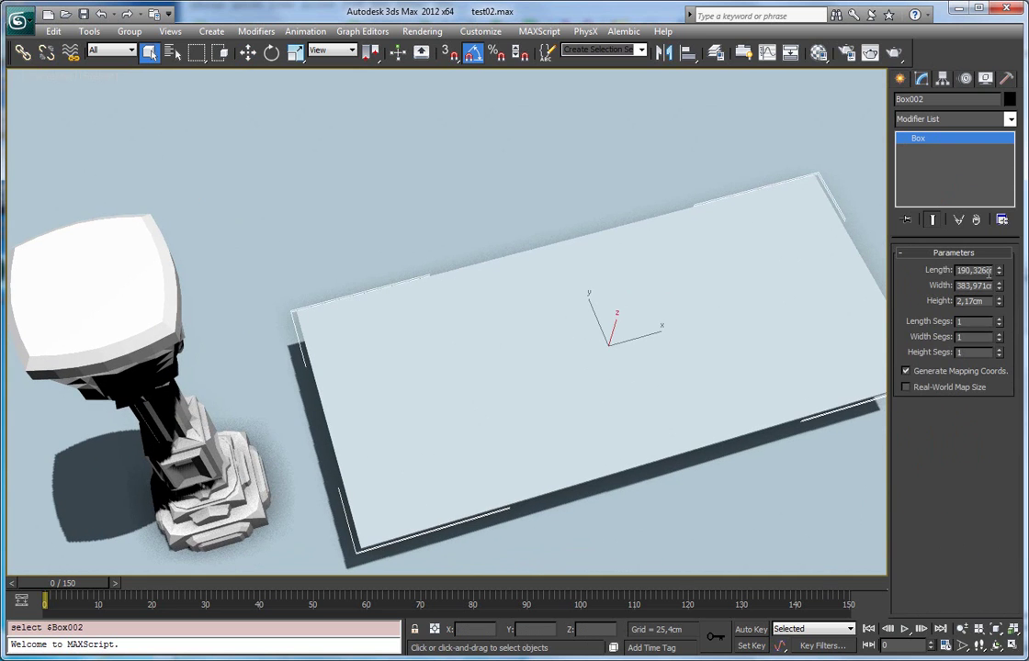
pyautogui.click(1009, 118)
pyautogui.scroll(-15, 955, 367)
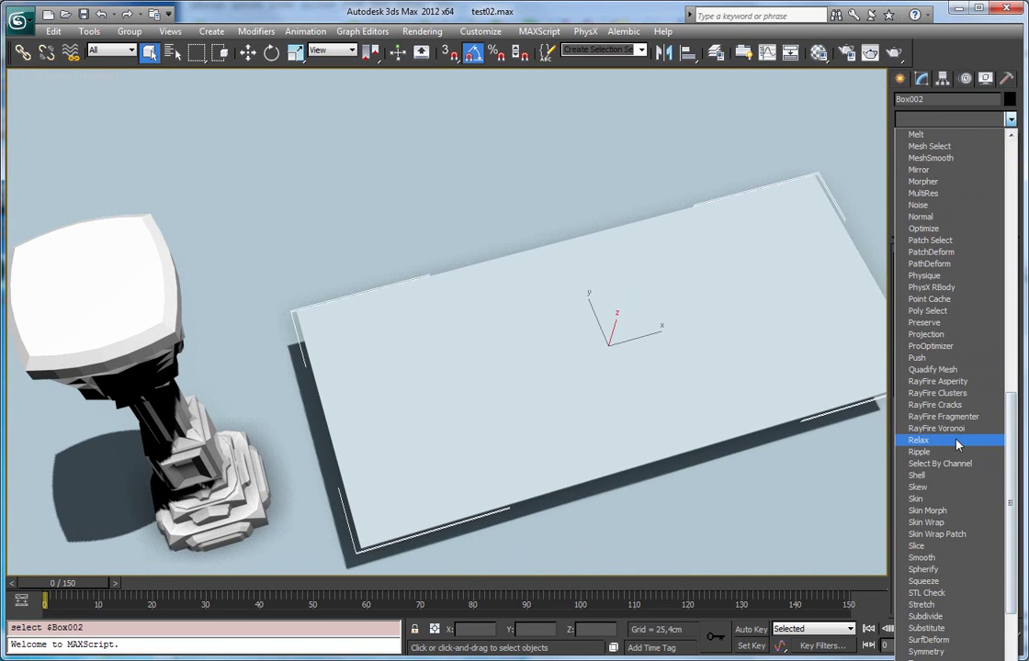
pyautogui.click(928, 429)
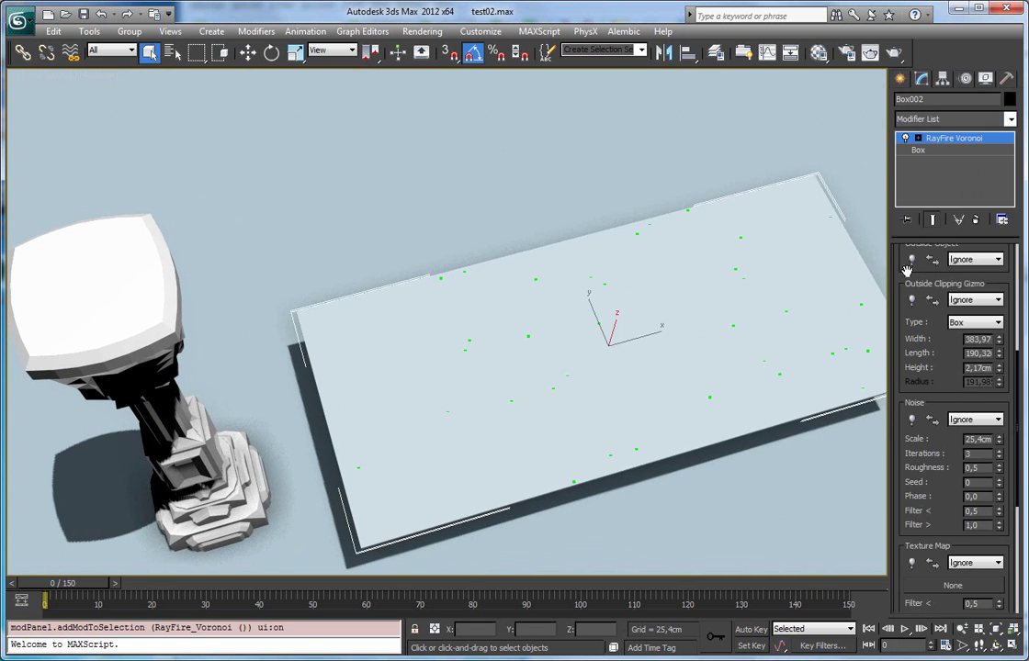
# Set the flat box's number of points to 2000 and show the point cloud in wireframe from above.
pyautogui.scroll(5, 908, 287)
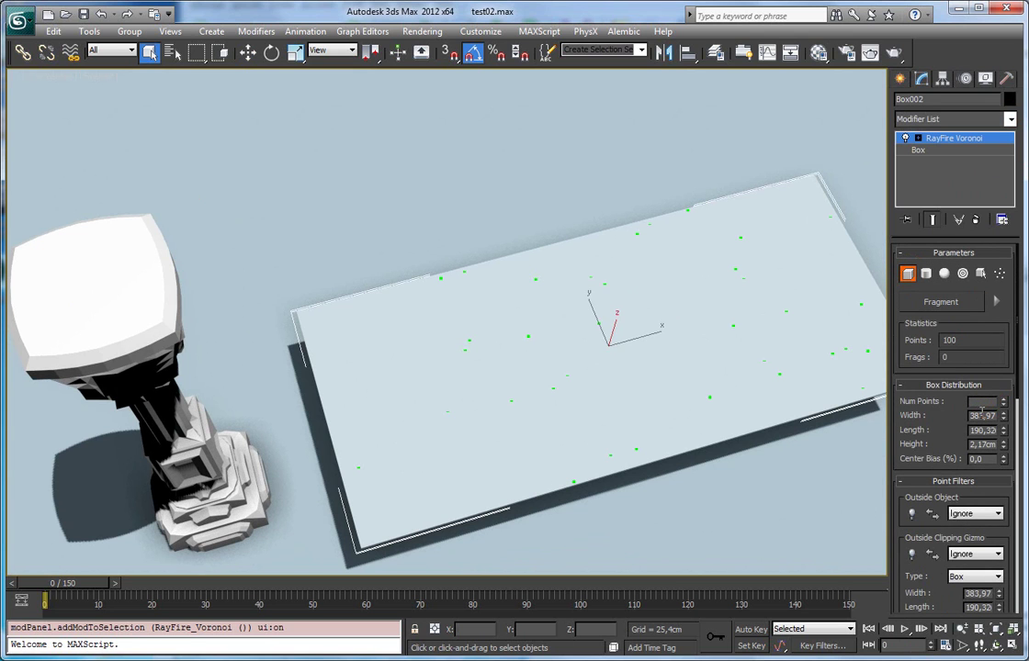
pyautogui.press('Return')
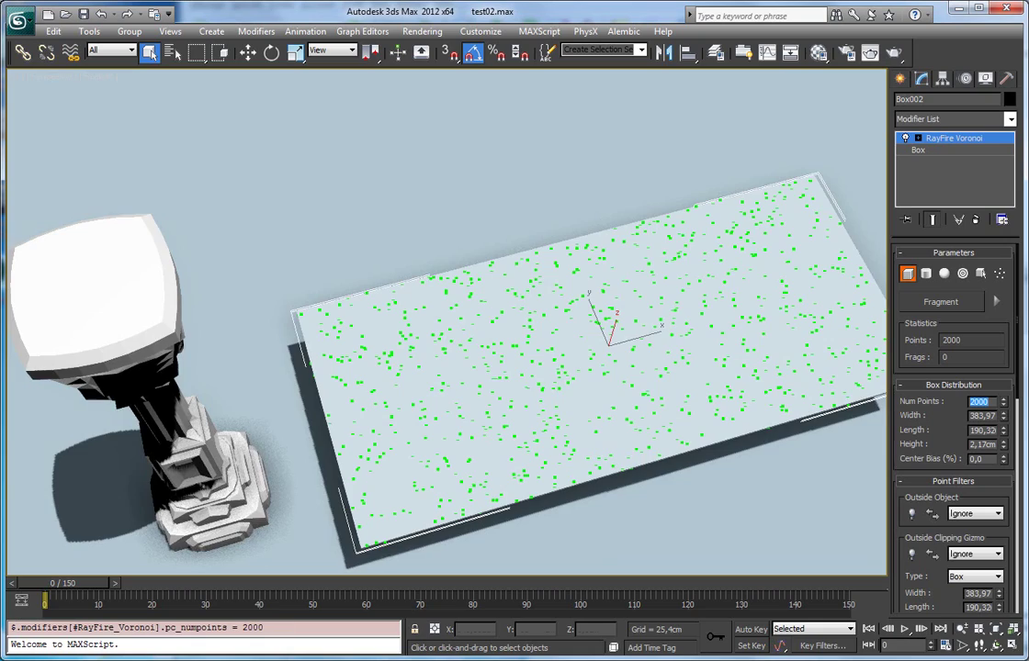
pyautogui.moveTo(780, 356)
pyautogui.keyDown('alt'); pyautogui.mouseDown(button='middle')
pyautogui.moveTo(717, 391)
pyautogui.moveTo(632, 359)
pyautogui.mouseUp(button='middle'); pyautogui.keyUp('alt')
pyautogui.press('F3')
pyautogui.scroll(3, 585, 297)
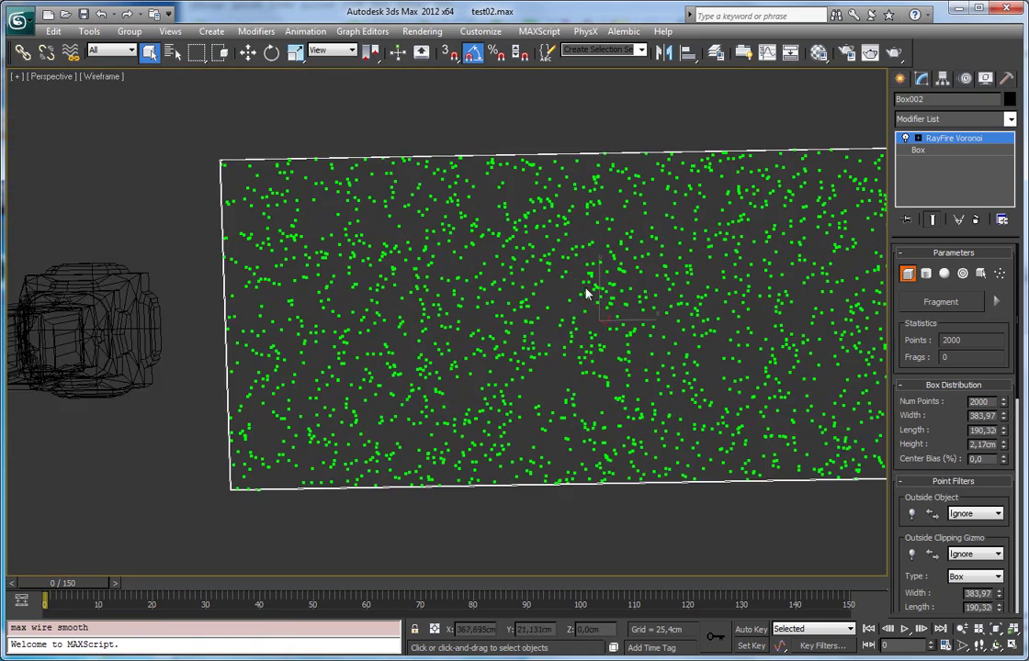
pyautogui.moveTo(585, 294); pyautogui.dragTo(375, 237, button='middle')
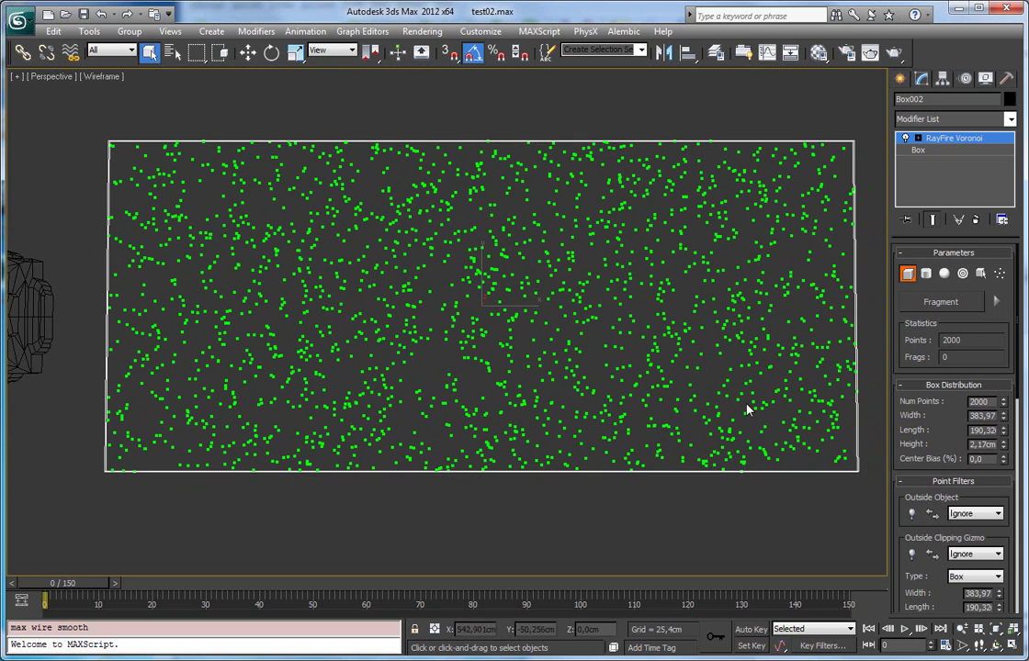
# Enable the Noise point filter on the flat box and set its scale to about 111.3 cm.
pyautogui.scroll(-5, 896, 531)
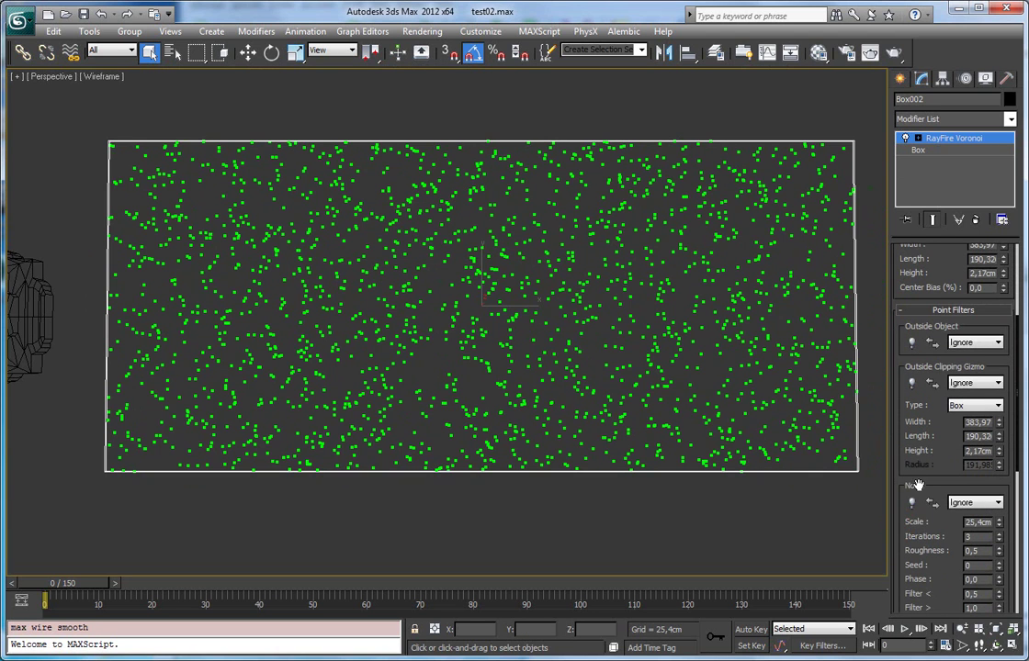
pyautogui.click(911, 503)
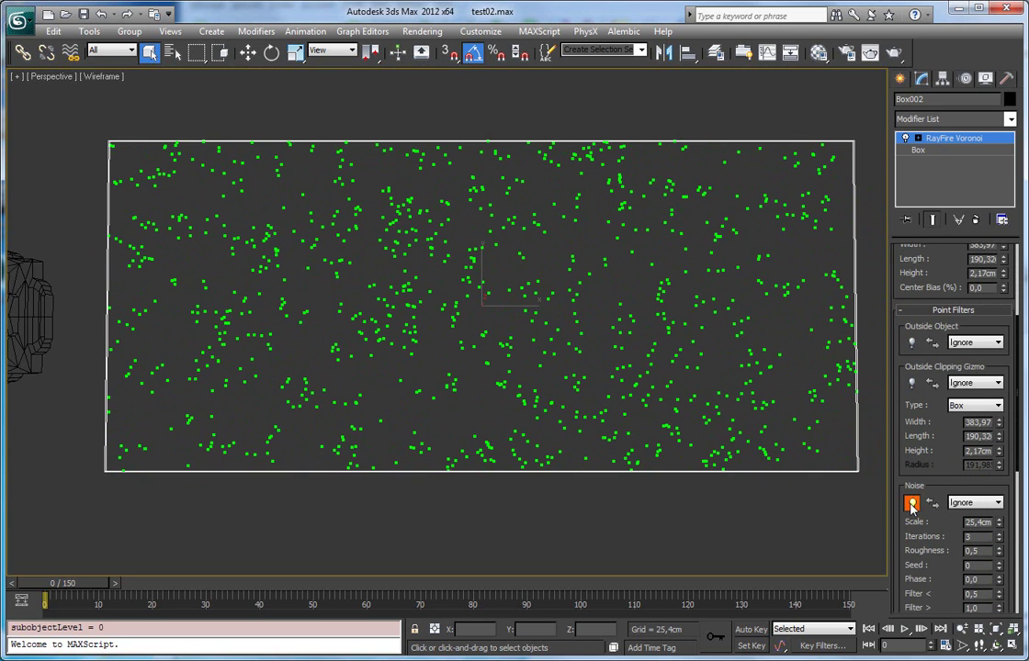
pyautogui.click(918, 138)
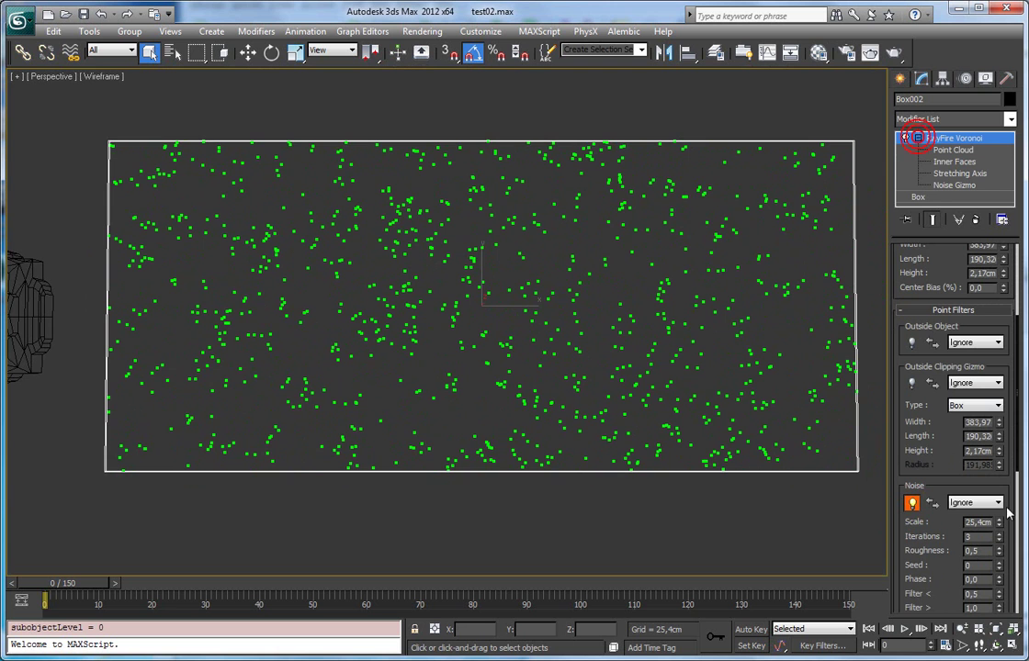
pyautogui.moveTo(998, 521); pyautogui.dragTo(995, 257)
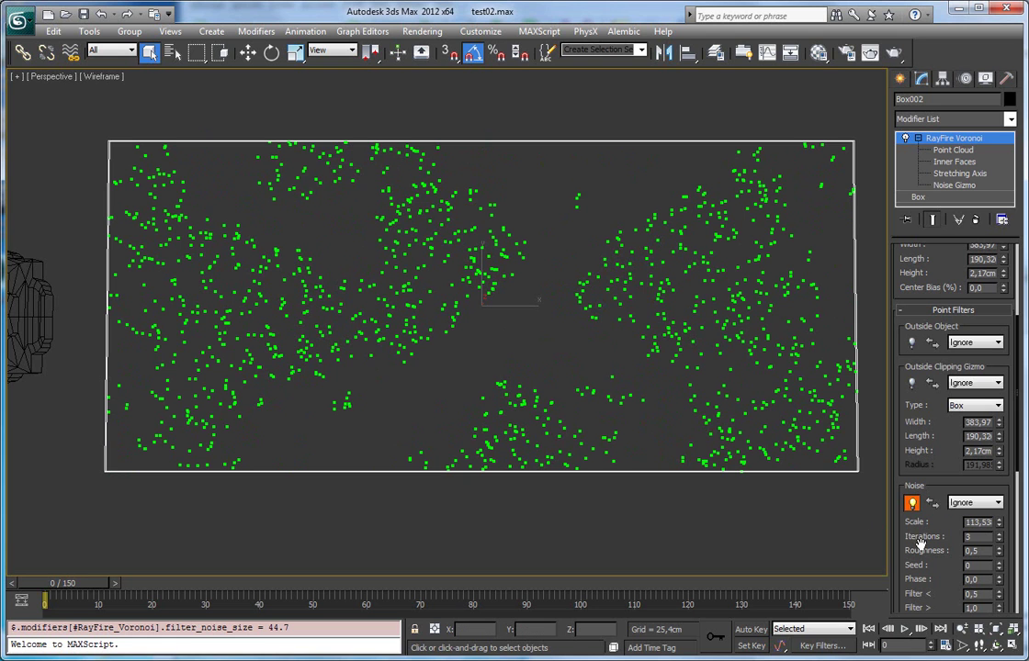
pyautogui.moveTo(905, 543); pyautogui.dragTo(852, 456)
pyautogui.moveTo(999, 439)
pyautogui.mouseDown()
pyautogui.moveTo(1018, 280)
pyautogui.moveTo(993, 461)
pyautogui.mouseUp()
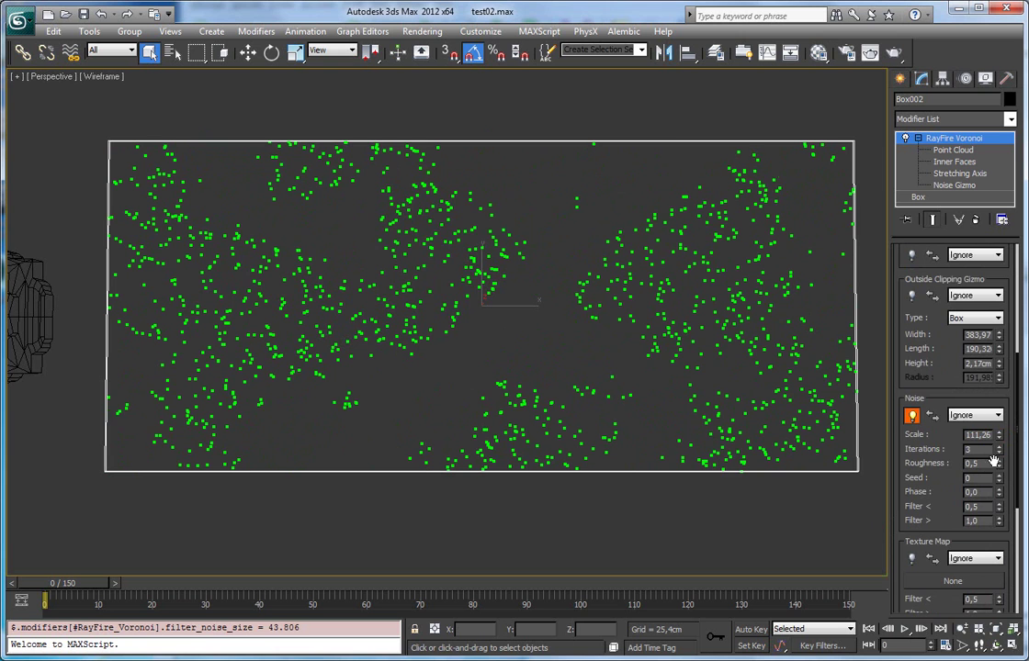
# Set the Noise filter's lower limit to 0.48 and its upper limit to 0.68.
pyautogui.moveTo(1000, 507)
pyautogui.mouseDown()
pyautogui.moveTo(999, 528)
pyautogui.moveTo(1000, 499)
pyautogui.moveTo(1000, 540)
pyautogui.moveTo(999, 513)
pyautogui.mouseUp()
pyautogui.click(999, 518)
pyautogui.click(998, 521)
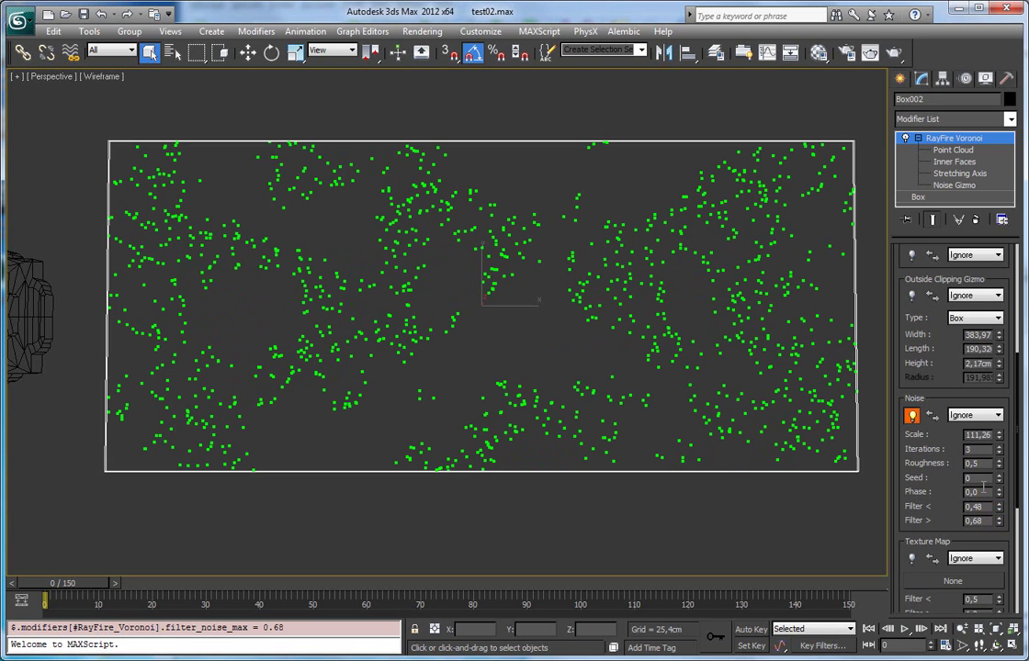
# Fragment the flat box using the noise-filtered points and return the viewport to shaded display.
pyautogui.scroll(3, 896, 432)
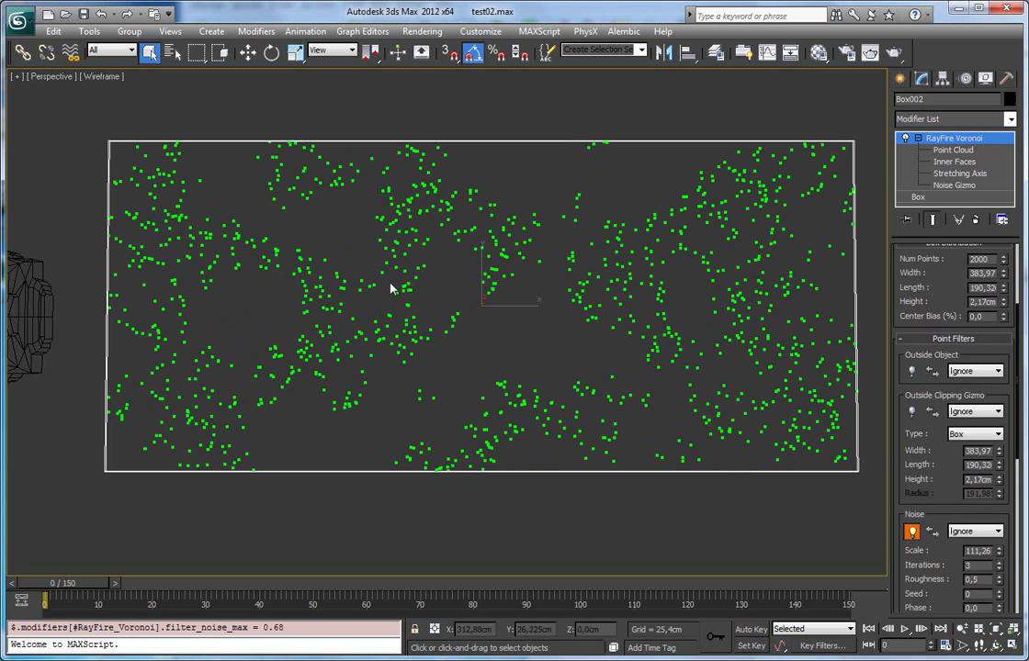
pyautogui.scroll(4, 946, 368)
pyautogui.click(928, 302)
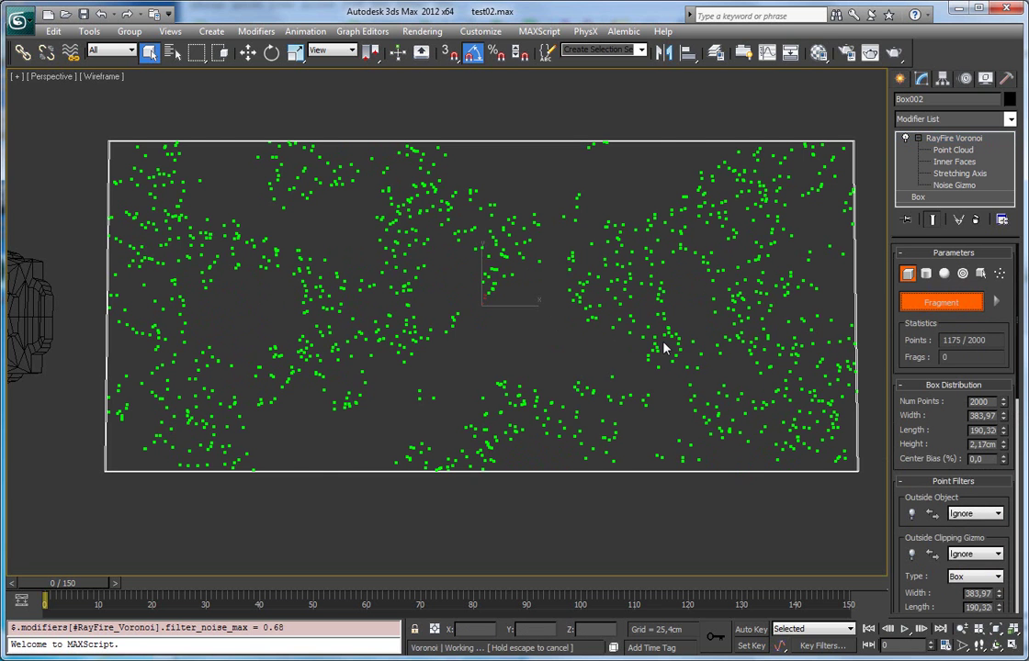
pyautogui.press('F3')
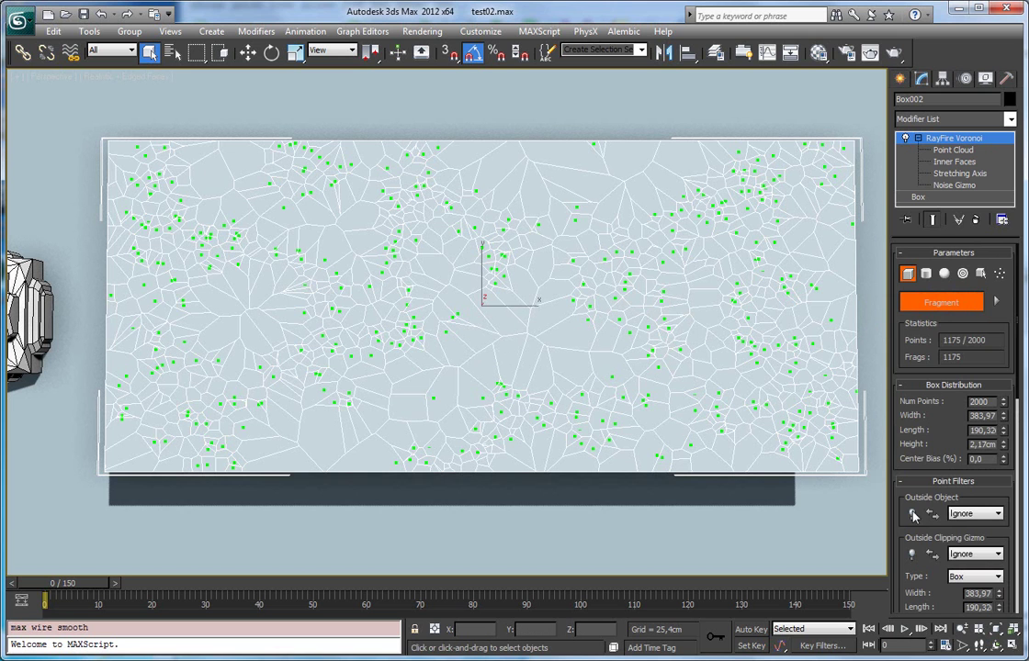
# Switch the Noise filter off and back on to compare the fragment patterns.
pyautogui.moveTo(906, 542); pyautogui.dragTo(905, 400)
pyautogui.click(912, 451)
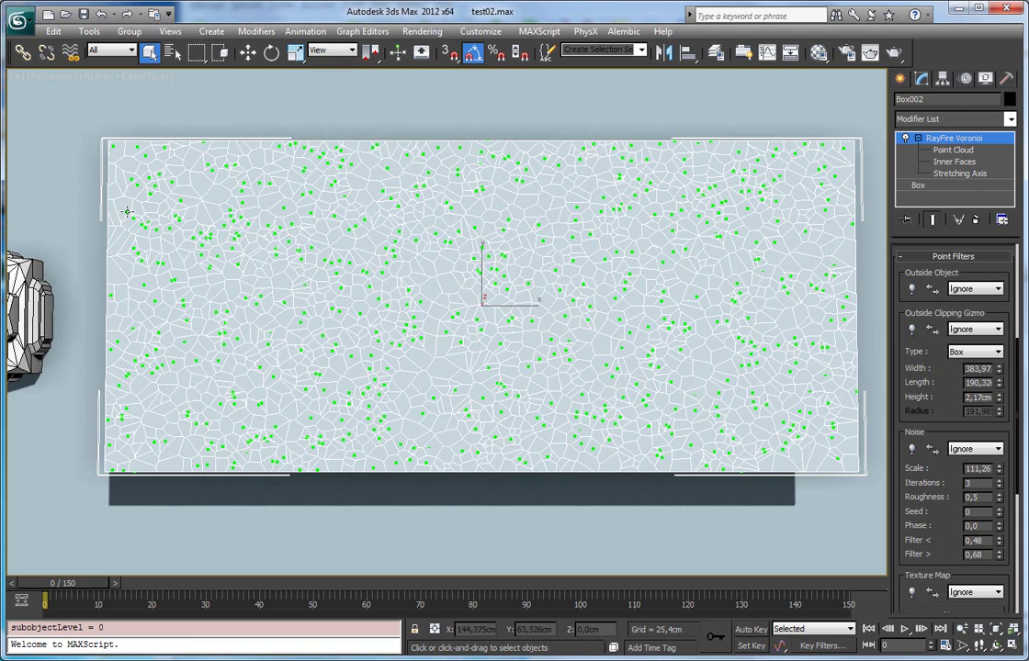
pyautogui.click(911, 448)
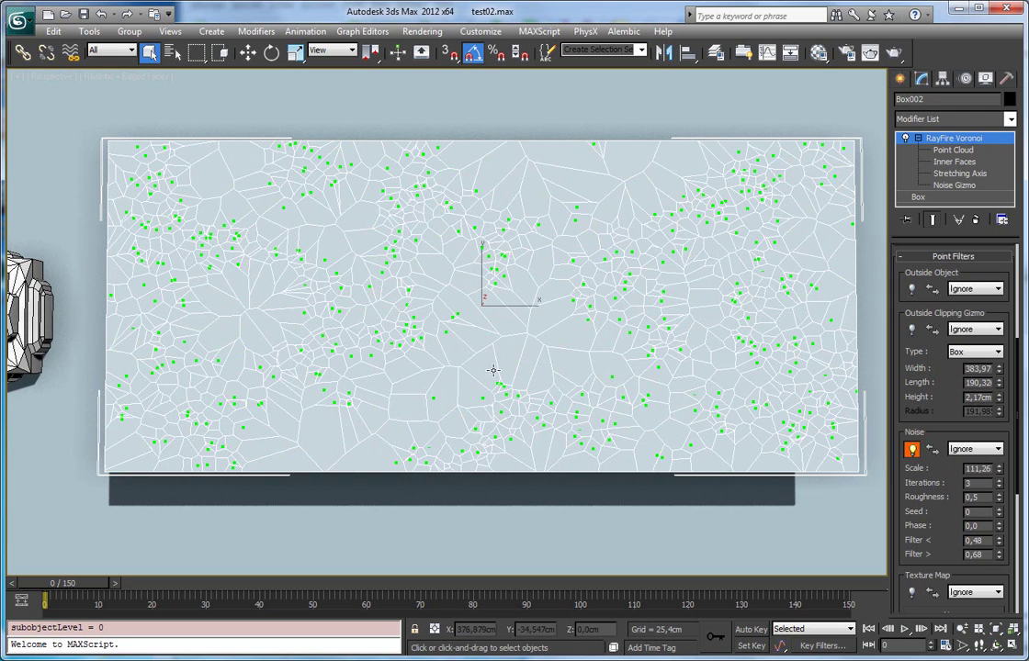
# Raise the Noise filter's scale to about 233.7 cm and toggle the filter to compare its effect on the fragments.
pyautogui.scroll(-1, 906, 484)
pyautogui.moveTo(999, 467); pyautogui.dragTo(1008, 379)
pyautogui.press('F3')
pyautogui.press('F3')
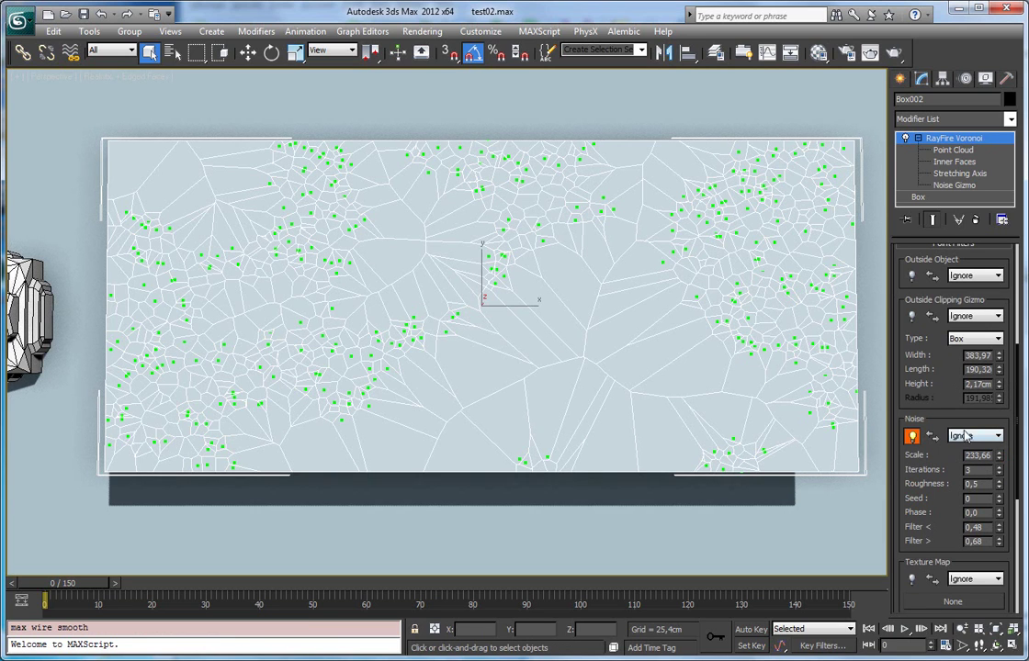
pyautogui.click(912, 437)
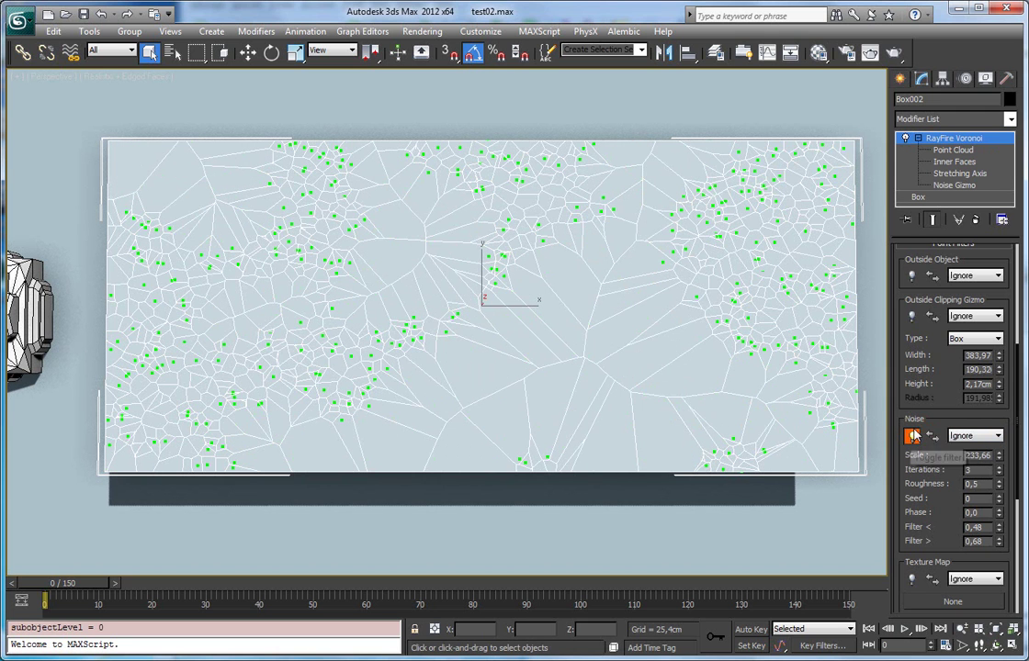
# Lower the Noise filter's scale to about 137.9 cm.
pyautogui.scroll(5, 914, 409)
pyautogui.scroll(-4, 917, 405)
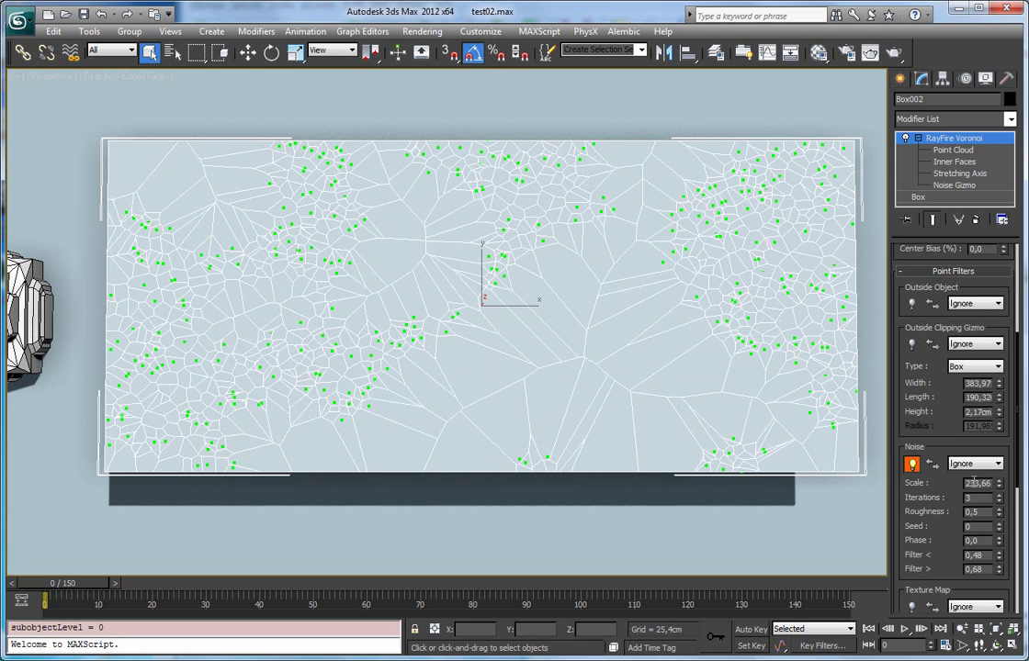
pyautogui.moveTo(999, 491); pyautogui.dragTo(992, 521)
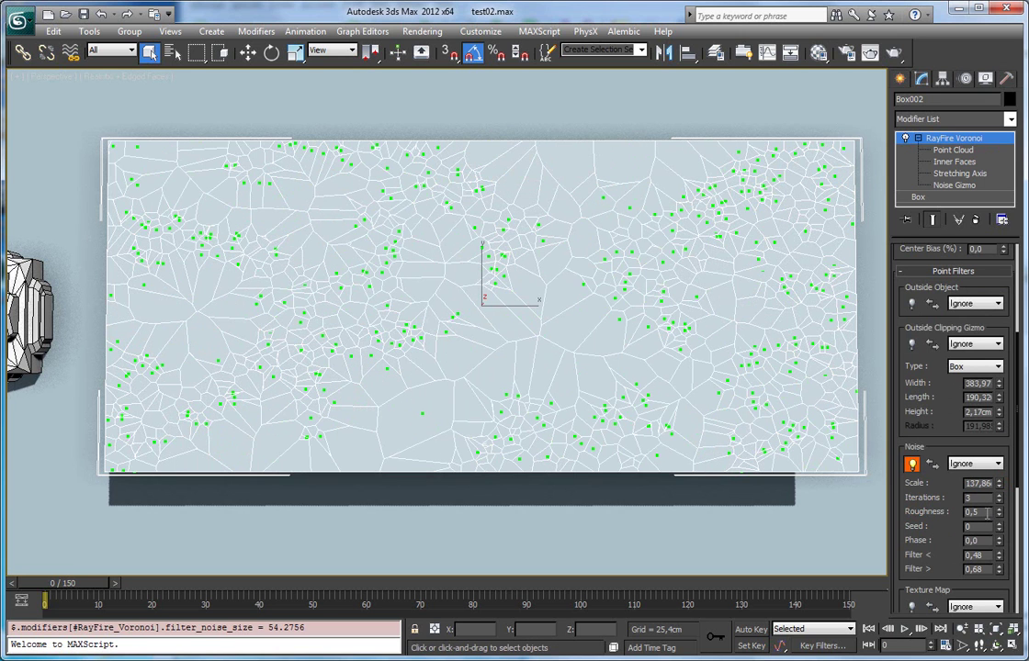
# Enable the Outside Clipping Gizmo filter, move its gizmo along X to about 536.4 cm, and display the viewport in wireframe.
pyautogui.click(911, 349)
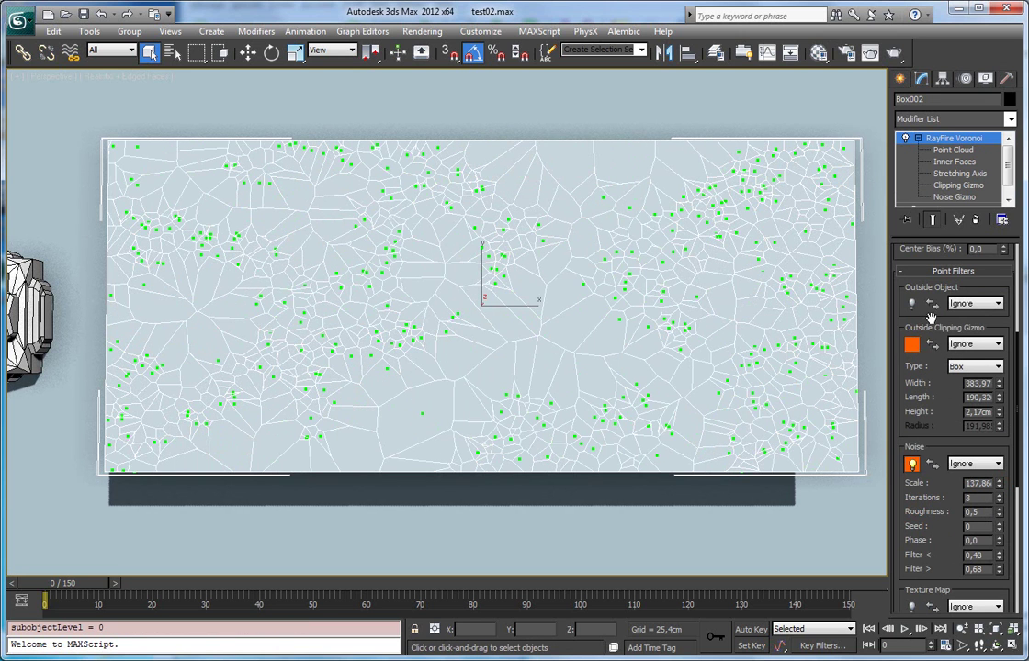
pyautogui.click(958, 187)
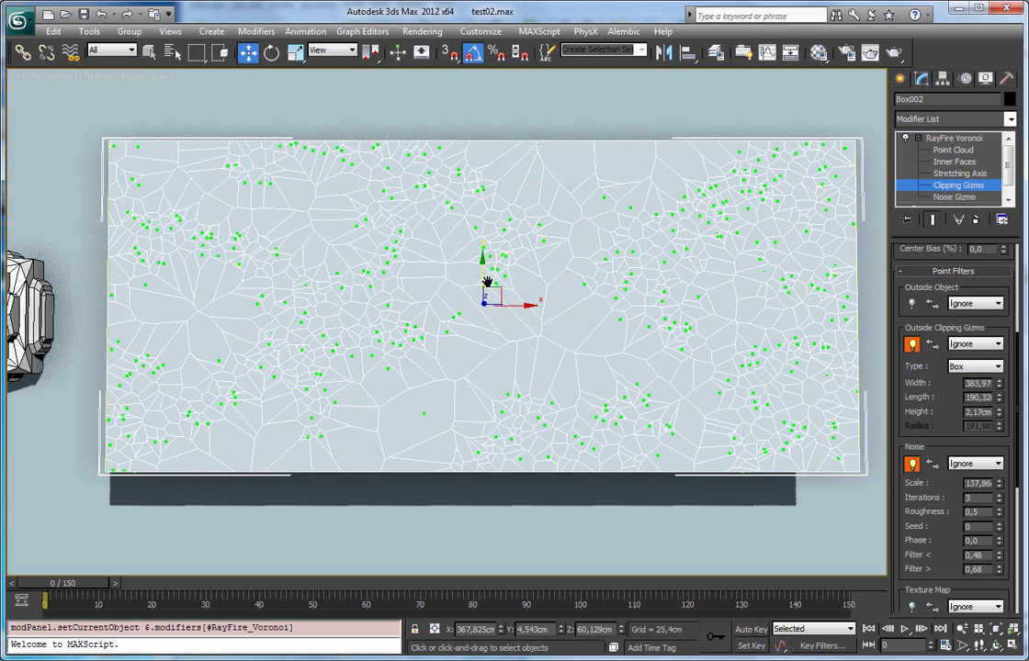
pyautogui.moveTo(529, 304); pyautogui.dragTo(831, 301)
pyautogui.press('F3')
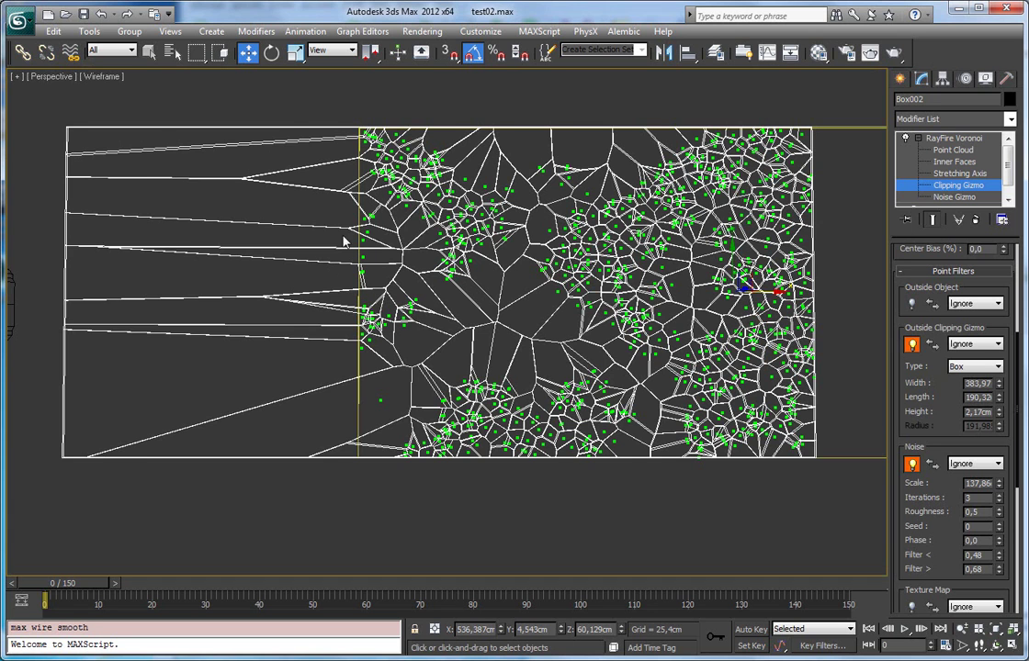
pyautogui.moveTo(367, 239); pyautogui.dragTo(361, 241, button='middle')
# Examine the point and fragment statistics together with the box distribution and point filter settings.
pyautogui.moveTo(926, 395)
pyautogui.mouseDown()
pyautogui.moveTo(927, 375)
pyautogui.moveTo(929, 389)
pyautogui.mouseUp()
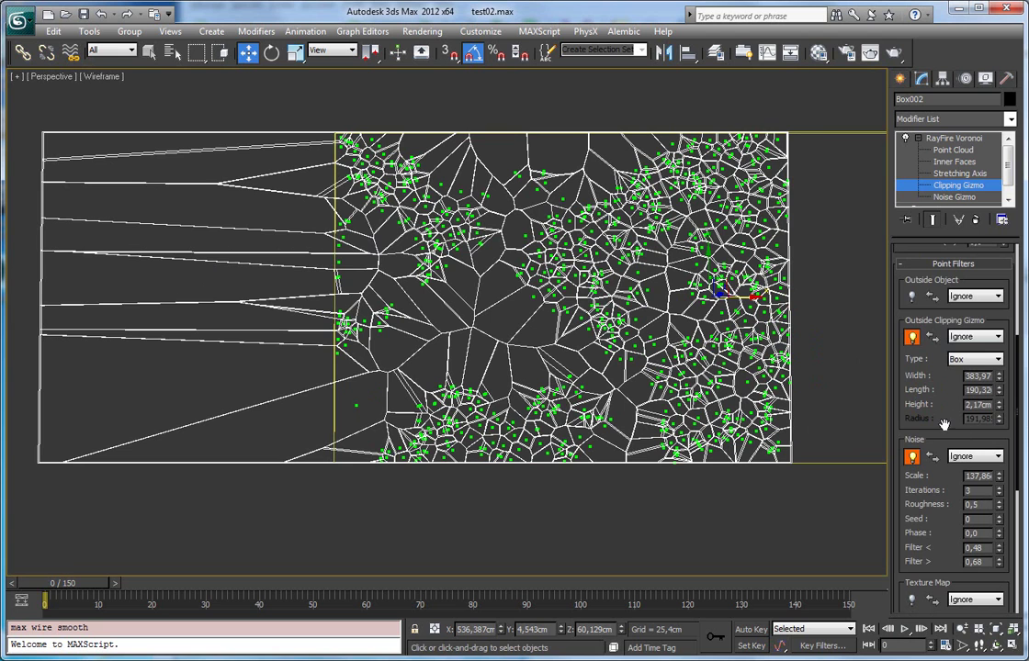
pyautogui.scroll(-1, 909, 307)
pyautogui.scroll(5, 900, 386)
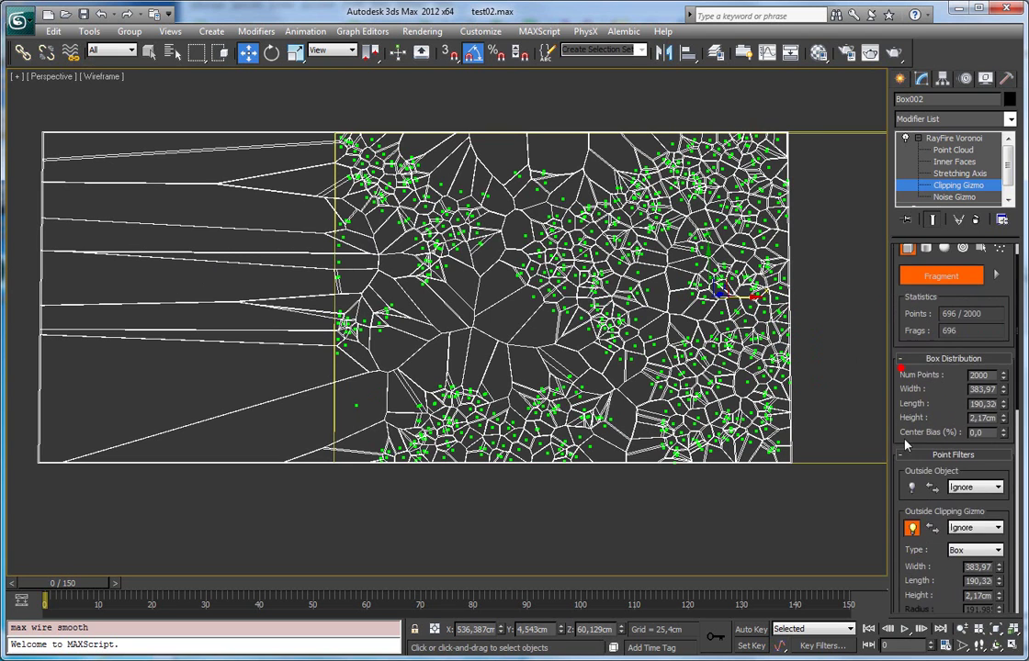
pyautogui.scroll(1, 903, 392)
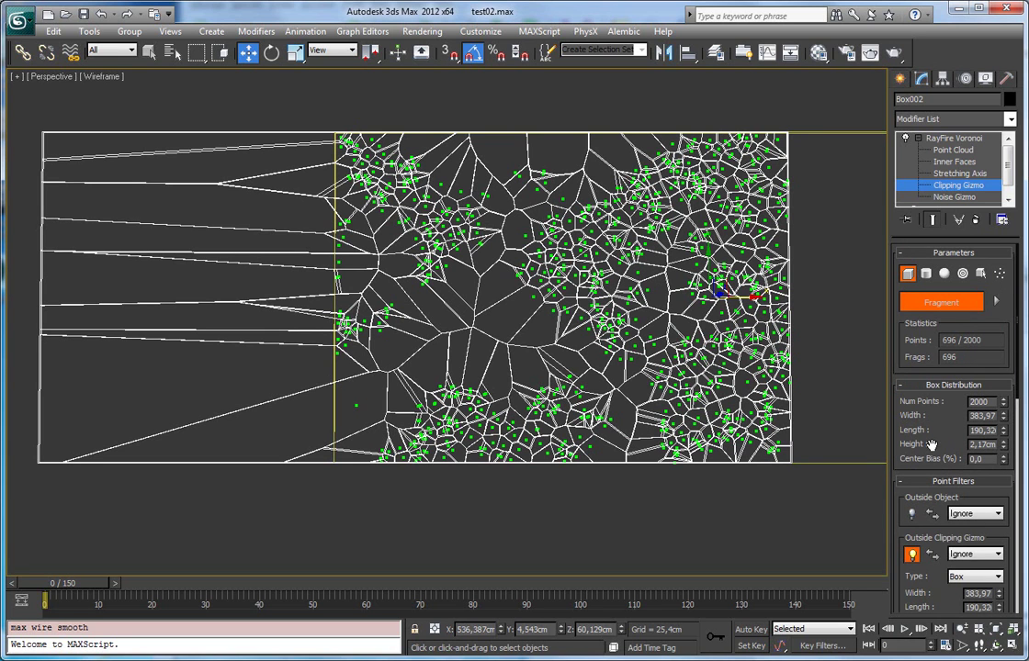
pyautogui.scroll(-1, 927, 432)
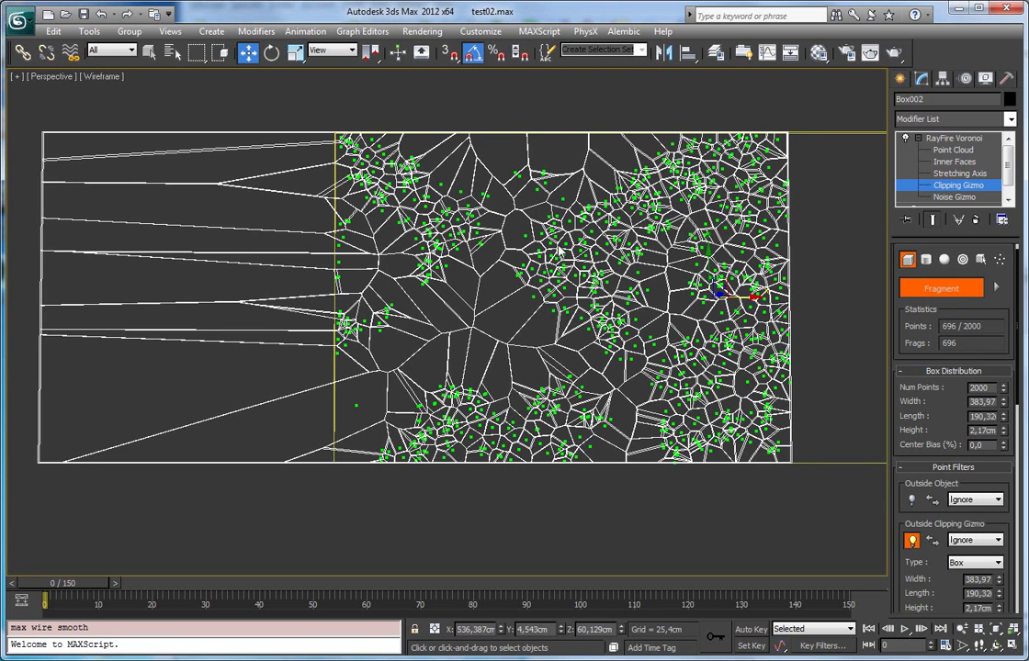
pyautogui.scroll(-3, 928, 367)
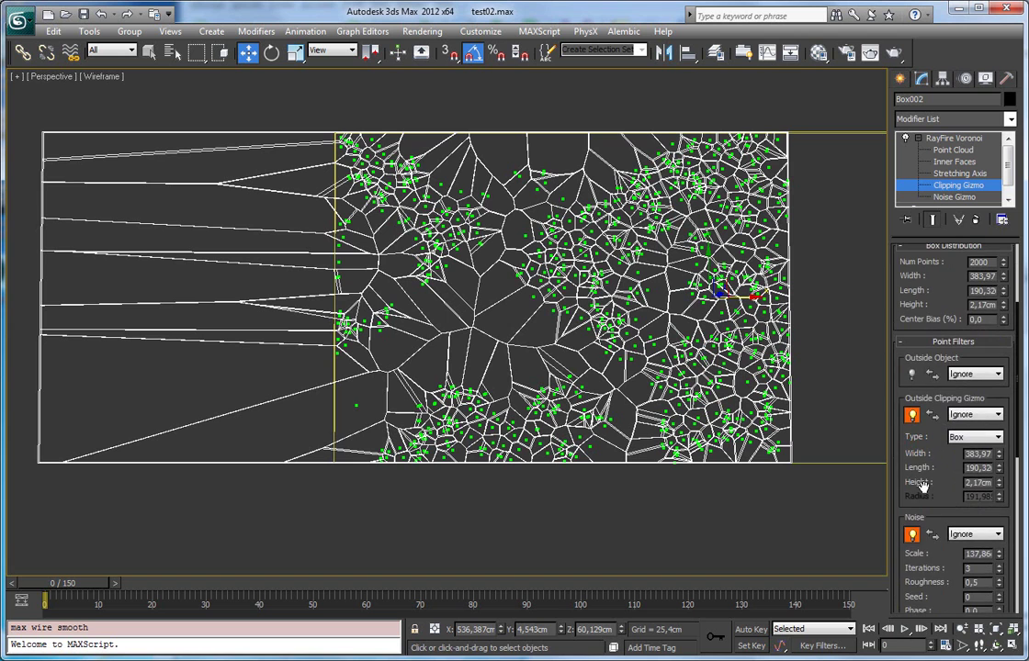
pyautogui.scroll(-2, 928, 413)
pyautogui.scroll(-1, 923, 395)
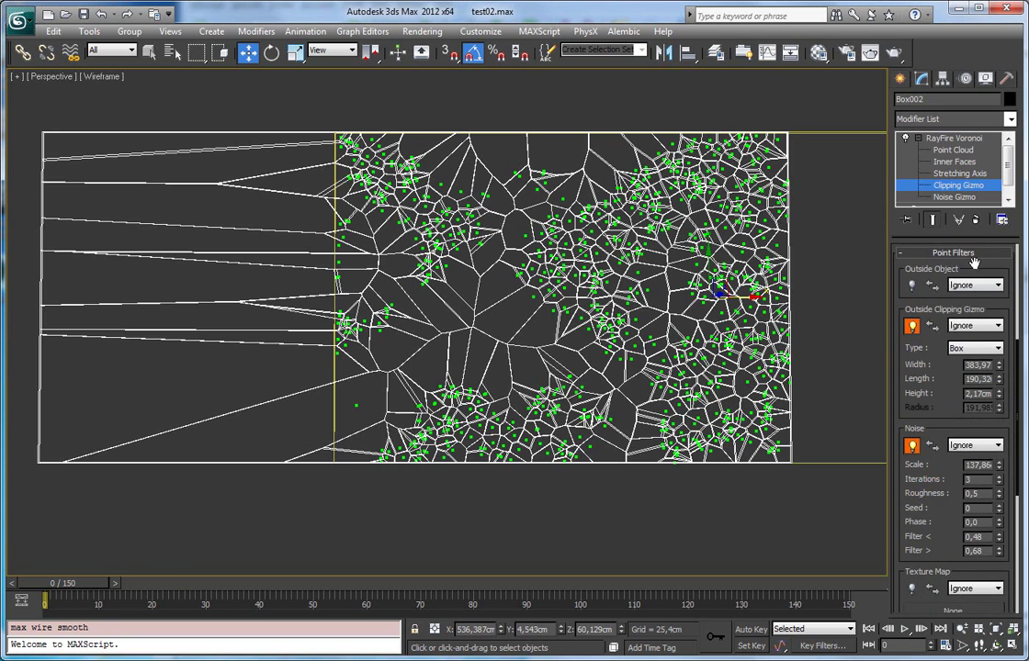
pyautogui.scroll(-5, 914, 440)
pyautogui.scroll(5, 909, 496)
pyautogui.scroll(-1, 906, 508)
# Switch off the Noise filter, the fragmentation and the Outside Clipping Gizmo filter to restore the plain point cloud.
pyautogui.moveTo(906, 507); pyautogui.dragTo(910, 451)
pyautogui.click(911, 376)
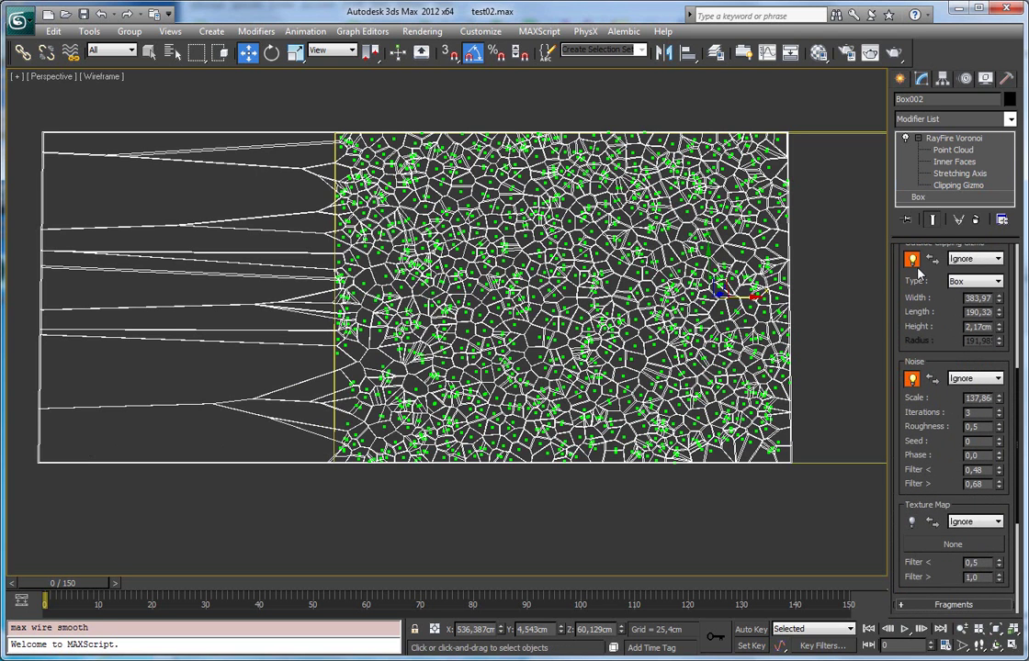
pyautogui.scroll(6, 914, 294)
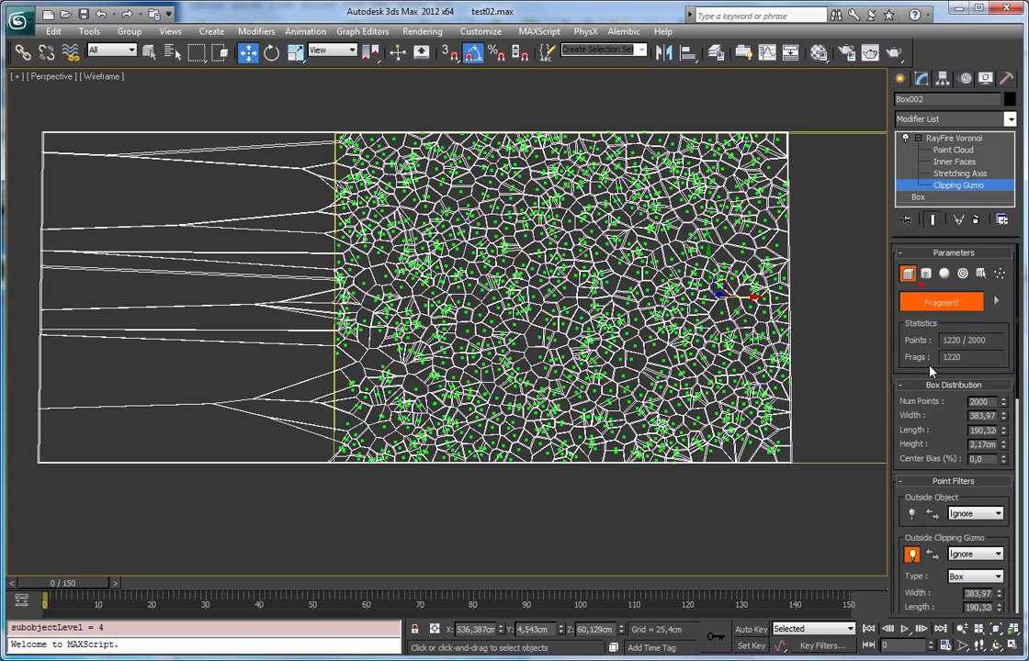
pyautogui.click(928, 301)
pyautogui.moveTo(913, 430); pyautogui.dragTo(909, 284)
pyautogui.click(911, 402)
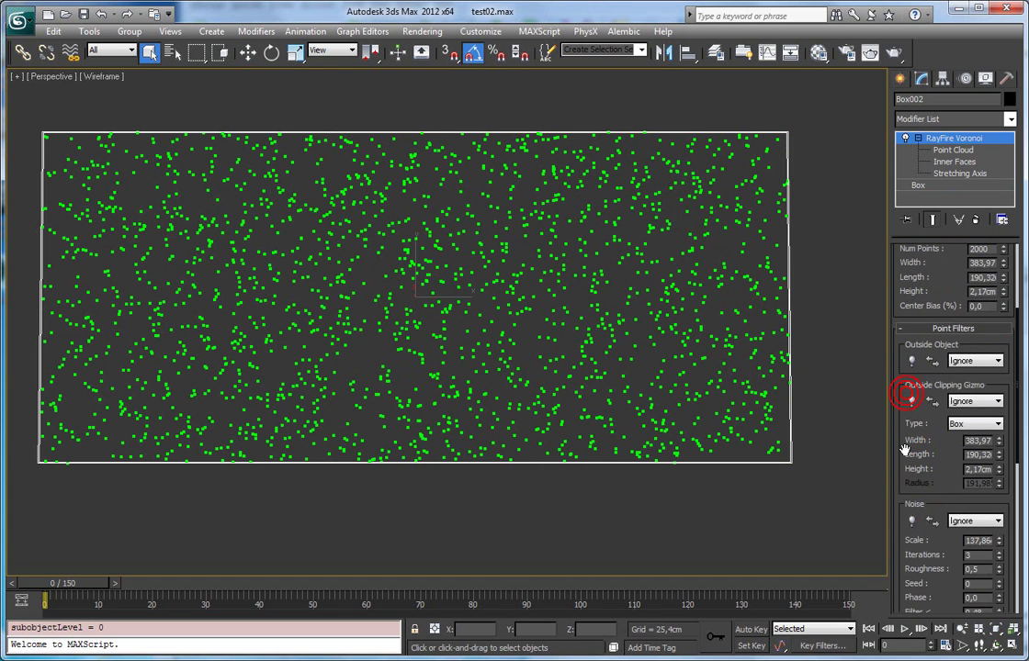
# Assign a Checker map to the Texture Map filter and enable the filter.
pyautogui.moveTo(899, 472); pyautogui.dragTo(897, 281)
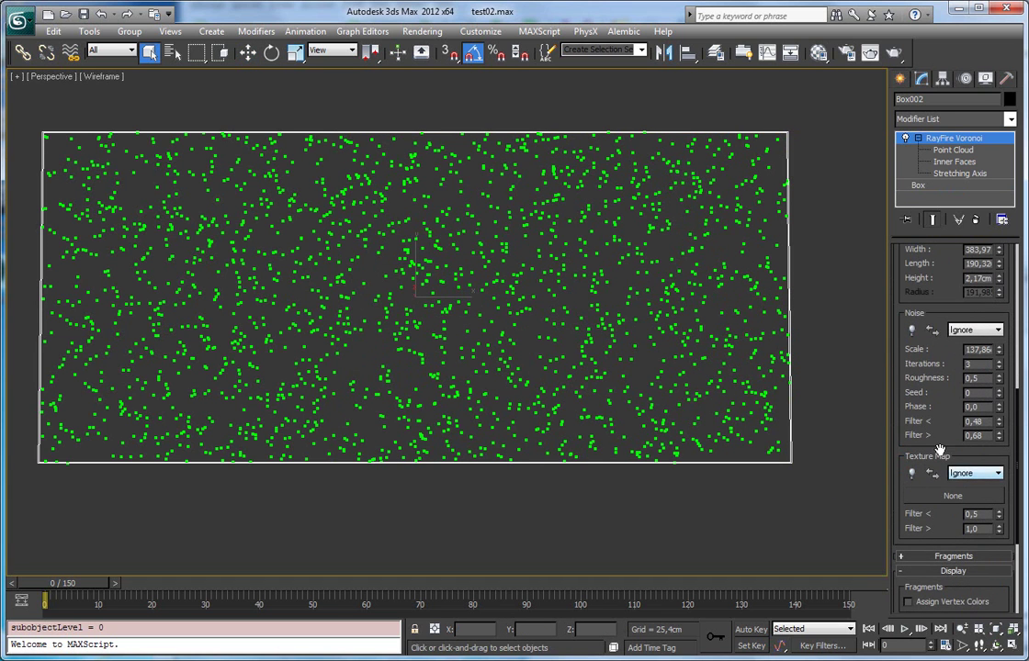
pyautogui.scroll(-4, 918, 413)
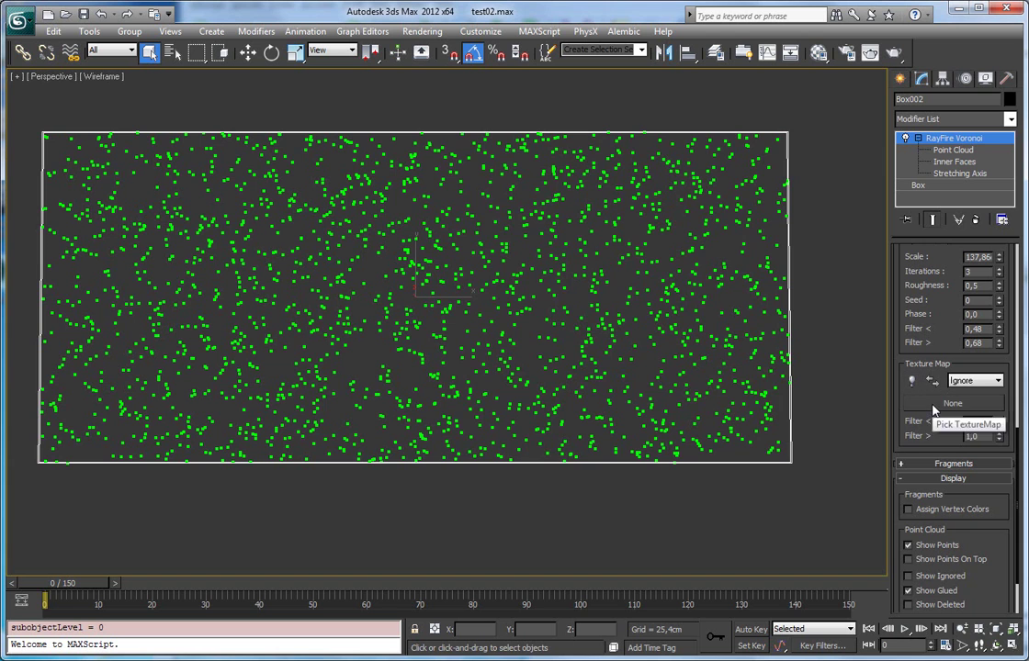
pyautogui.click(933, 406)
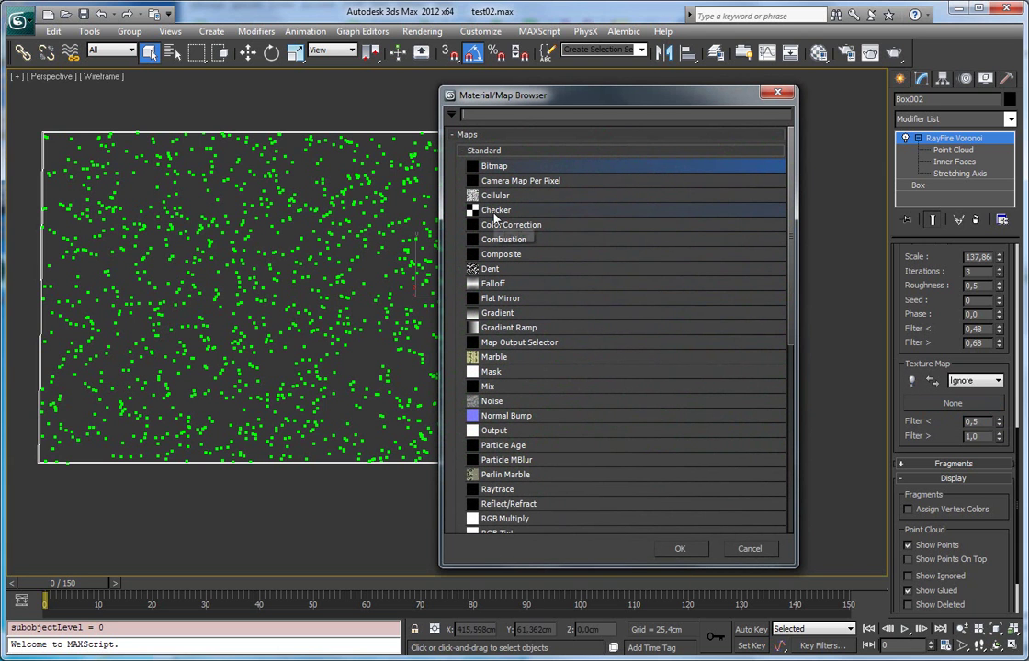
pyautogui.click(494, 211)
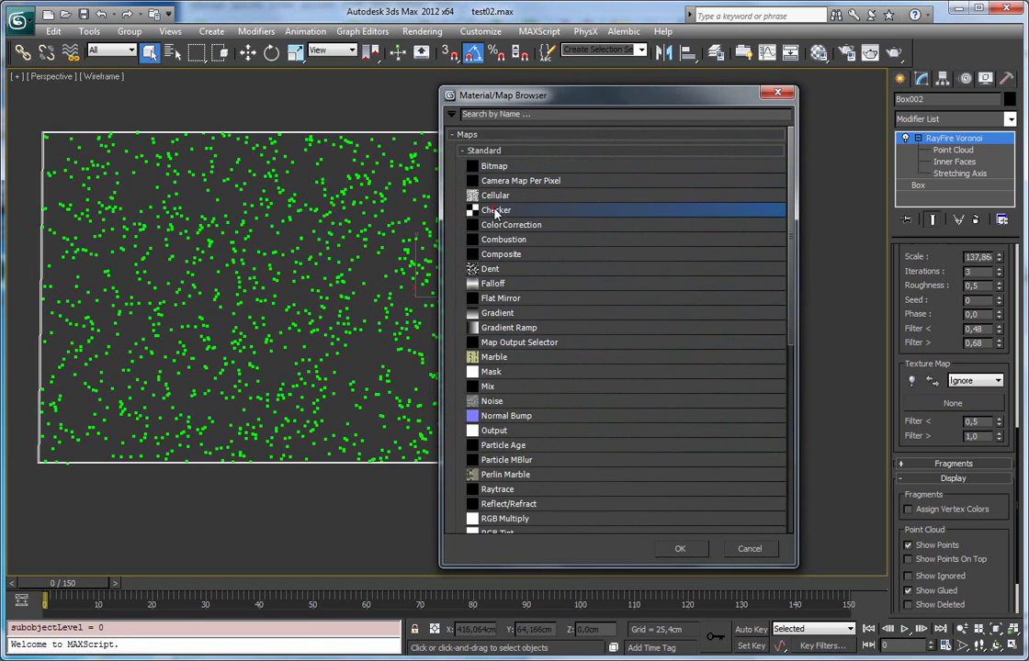
pyautogui.doubleClick(496, 211)
pyautogui.click(911, 381)
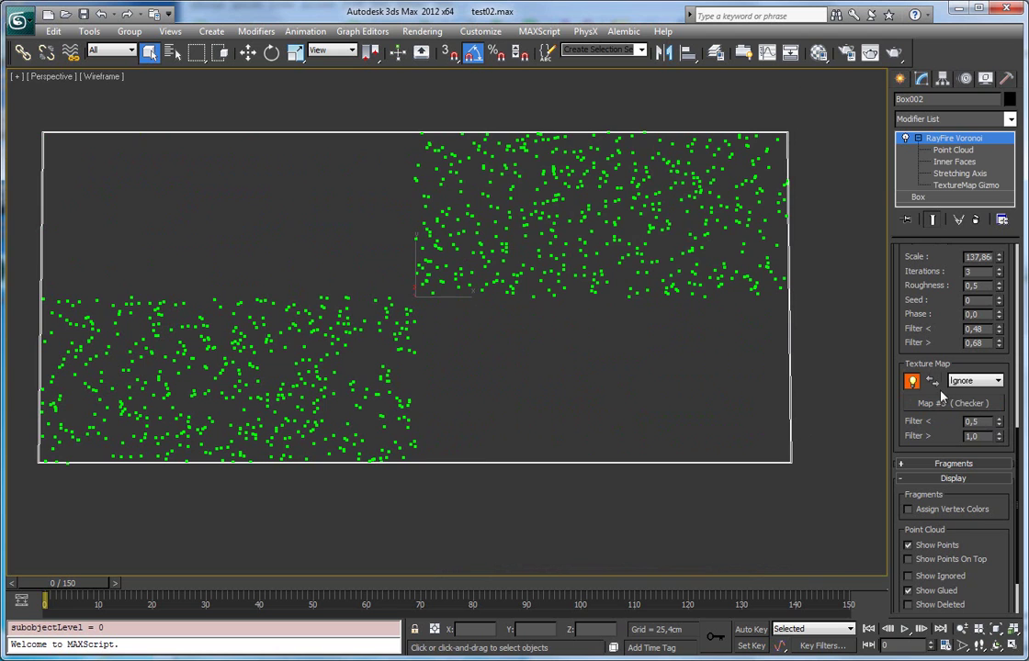
# Replace the Checker map with the bitmap bw_2.jpg and invert the Texture Map filter.
pyautogui.click(954, 402)
pyautogui.doubleClick(496, 166)
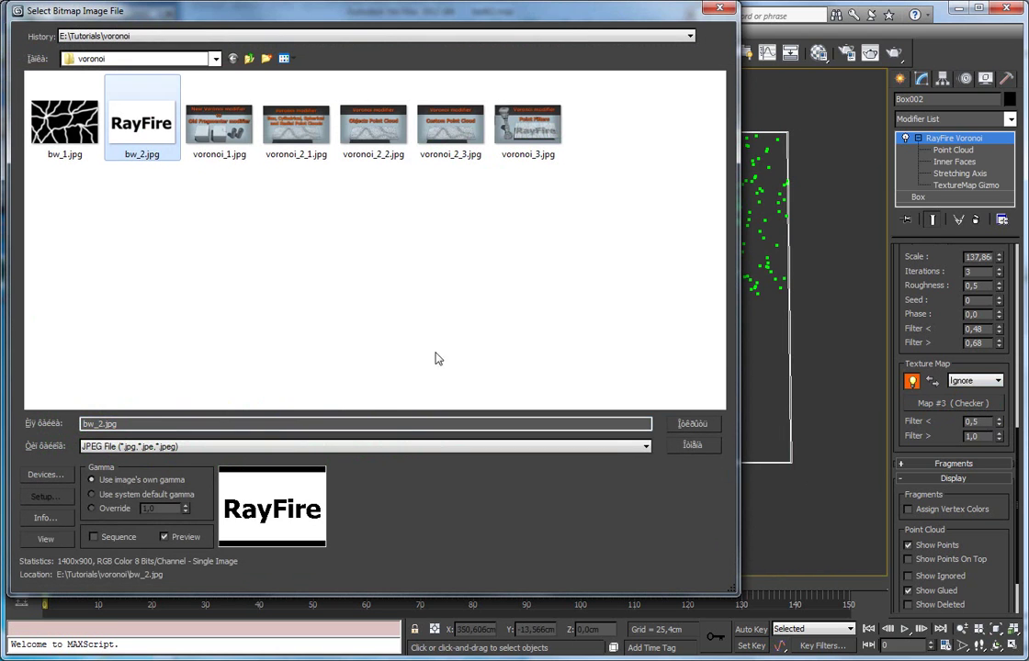
pyautogui.click(692, 424)
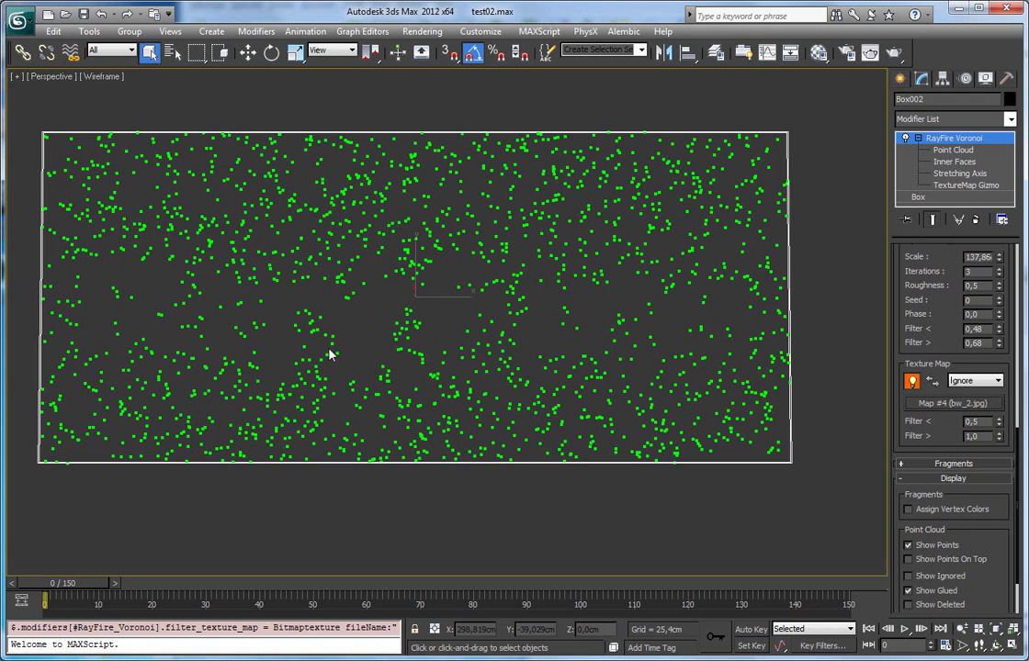
pyautogui.click(933, 382)
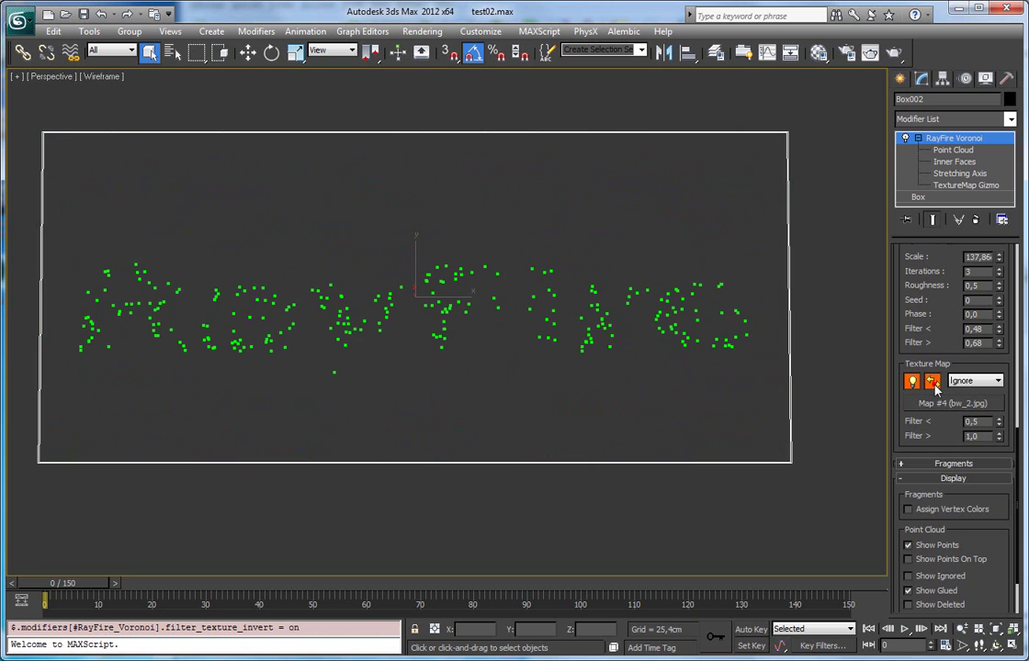
# Scale the TextureMap gizmo up along its Y axis so the lettering stretches across the box's width.
pyautogui.click(955, 185)
pyautogui.keyDown('alt'); pyautogui.moveTo(420, 338); pyautogui.dragTo(521, 280, button='middle'); pyautogui.keyUp('alt')
pyautogui.scroll(-5, 520, 280)
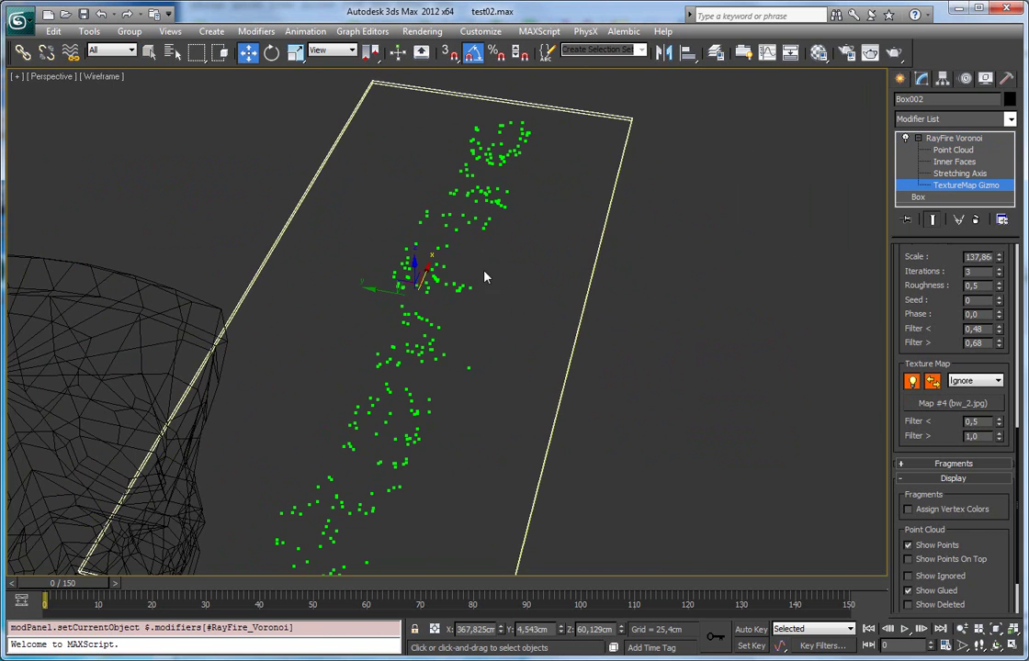
pyautogui.press('r')
pyautogui.scroll(3, 506, 319)
pyautogui.moveTo(507, 320); pyautogui.dragTo(519, 322)
# Move the TextureMap gizmo along Y to about 40.7 cm.
pyautogui.press('w')
pyautogui.moveTo(375, 289)
pyautogui.mouseDown()
pyautogui.moveTo(360, 286)
pyautogui.moveTo(360, 276)
pyautogui.moveTo(379, 280)
pyautogui.mouseUp()
pyautogui.keyDown('alt'); pyautogui.moveTo(441, 288); pyautogui.dragTo(550, 235, button='middle'); pyautogui.keyUp('alt')
pyautogui.scroll(1, 548, 240)
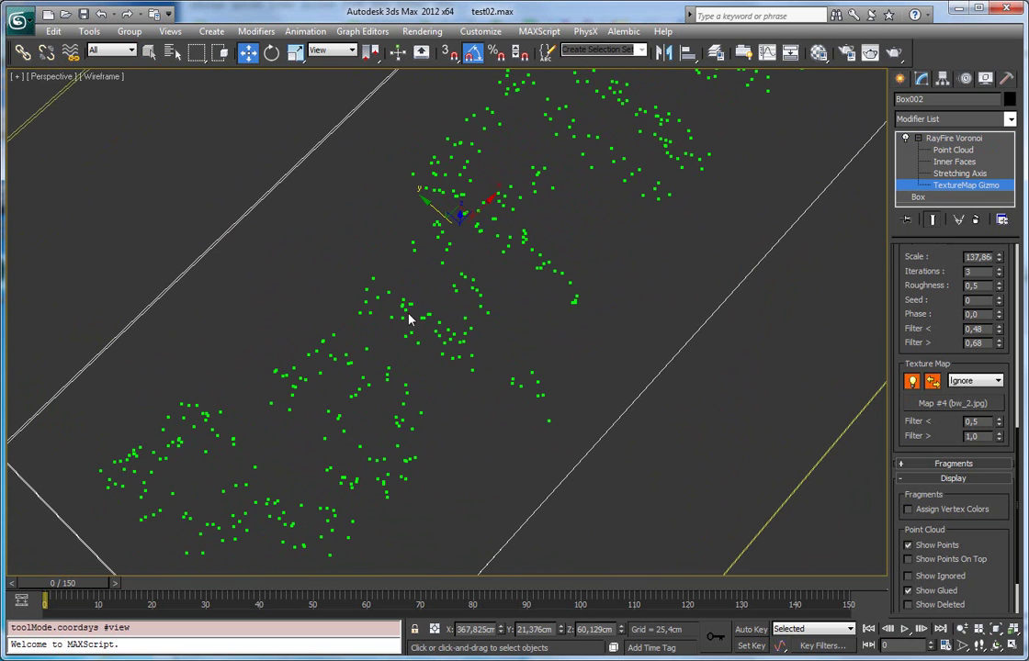
pyautogui.moveTo(438, 210); pyautogui.dragTo(391, 186)
pyautogui.scroll(1, 398, 296)
pyautogui.scroll(3, 397, 296)
pyautogui.moveTo(394, 268); pyautogui.dragTo(399, 279, button='middle')
pyautogui.moveTo(389, 97)
pyautogui.mouseDown()
pyautogui.moveTo(385, 119)
pyautogui.moveTo(358, 94)
pyautogui.moveTo(383, 114)
pyautogui.mouseUp()
pyautogui.scroll(-6, 443, 298)
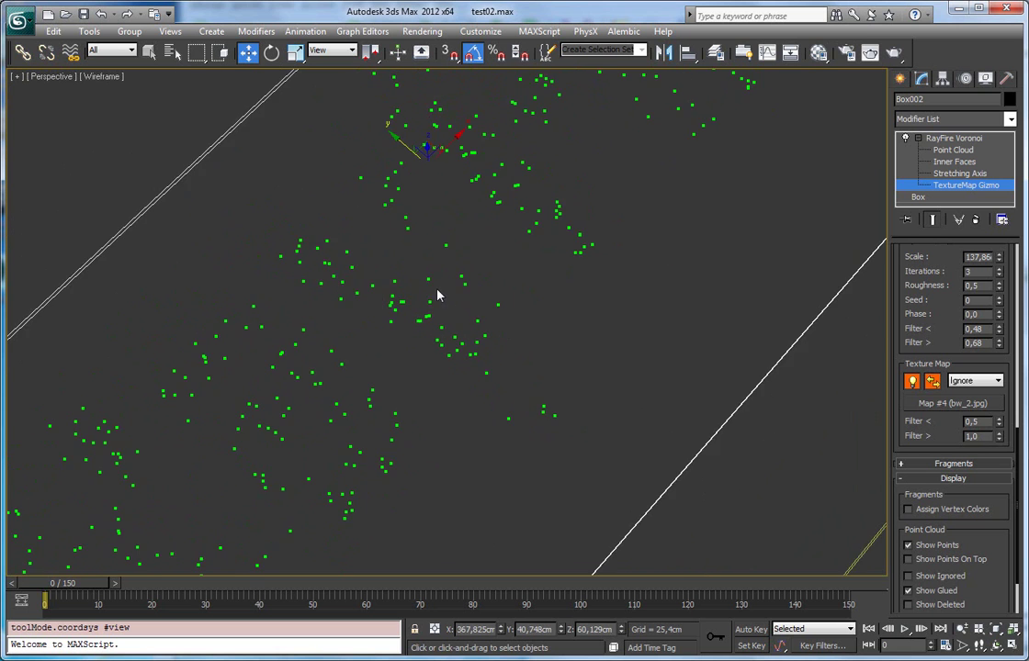
pyautogui.keyDown('alt'); pyautogui.moveTo(469, 305); pyautogui.dragTo(489, 294, button='middle'); pyautogui.keyUp('alt')
pyautogui.click(915, 381)
pyautogui.scroll(5, 490, 293)
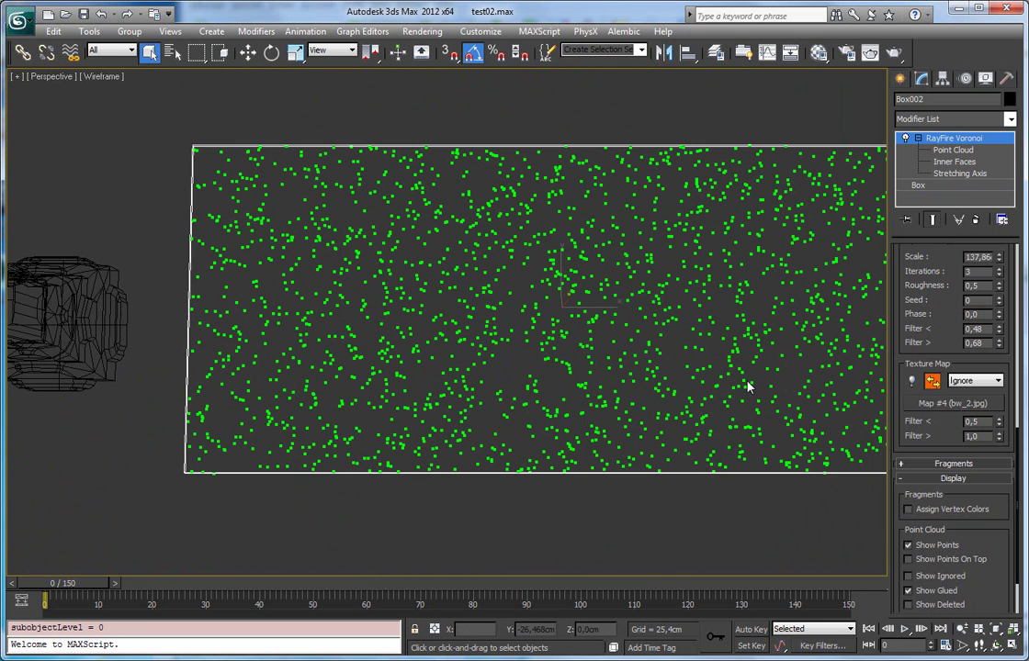
pyautogui.hotkey('ctrl', 'z')
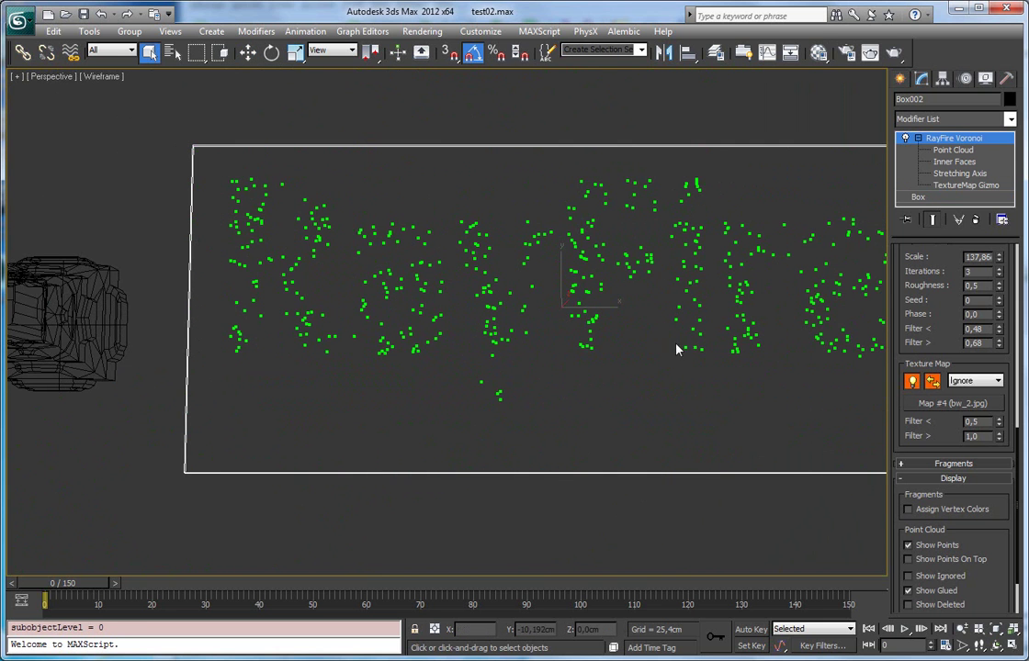
# Move the TextureMap gizmo back along Y to about 31.8 cm.
pyautogui.keyDown('alt'); pyautogui.moveTo(563, 344); pyautogui.dragTo(542, 314, button='middle'); pyautogui.keyUp('alt')
pyautogui.click(963, 185)
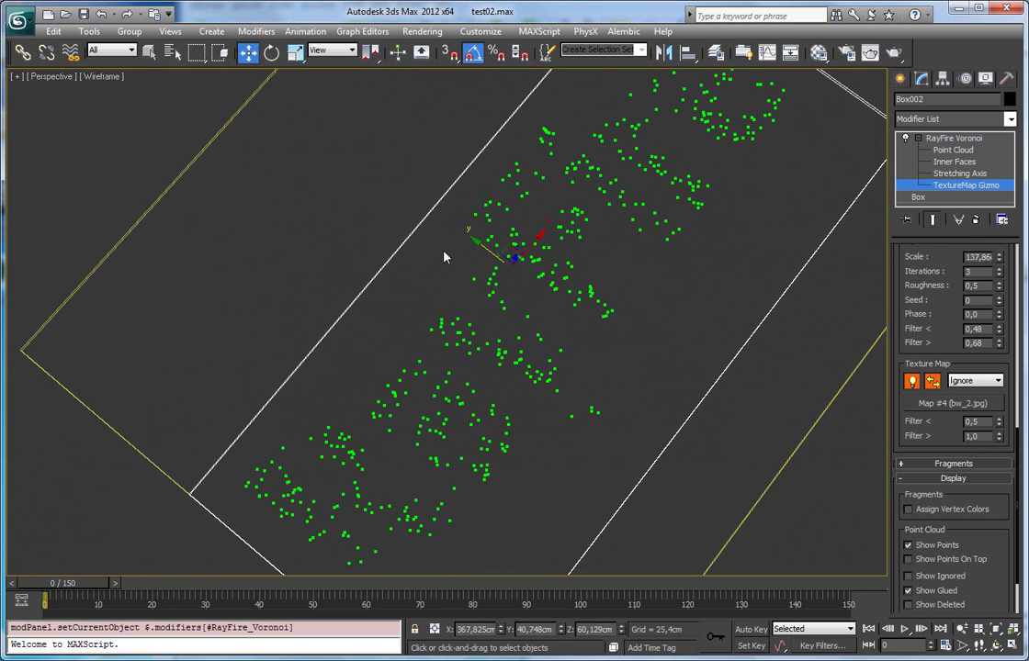
pyautogui.moveTo(487, 249); pyautogui.dragTo(499, 260)
pyautogui.moveTo(921, 310); pyautogui.dragTo(936, 411)
# Raise the box distribution's number of points to 5000 and finally to 10000.
pyautogui.scroll(5, 935, 409)
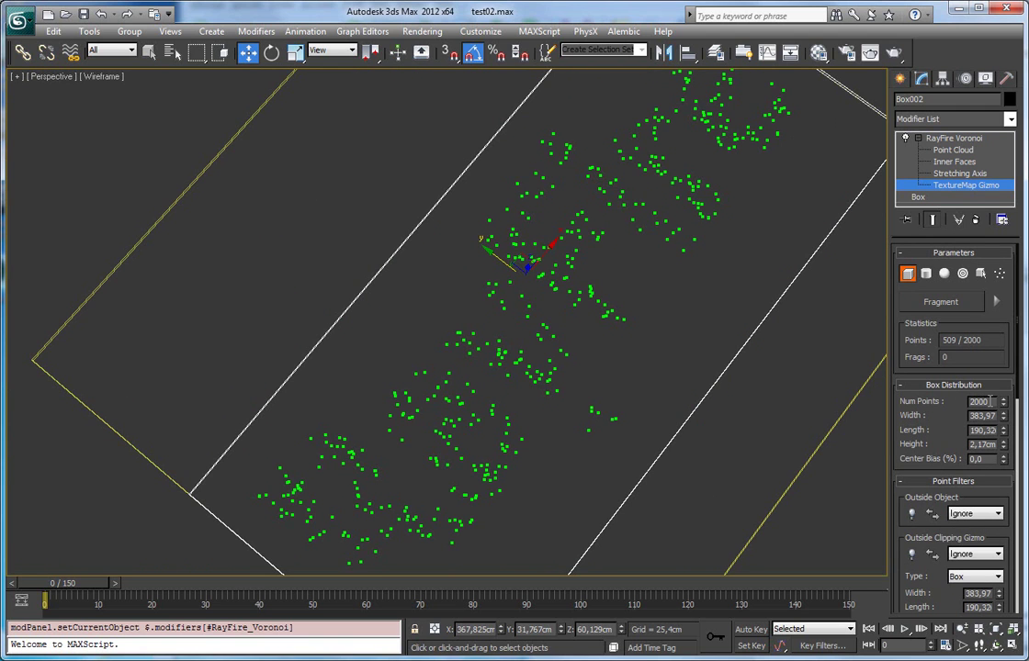
pyautogui.doubleClick(987, 401)
pyautogui.moveTo(991, 401); pyautogui.dragTo(906, 418)
pyautogui.write('5000')
pyautogui.press('Return')
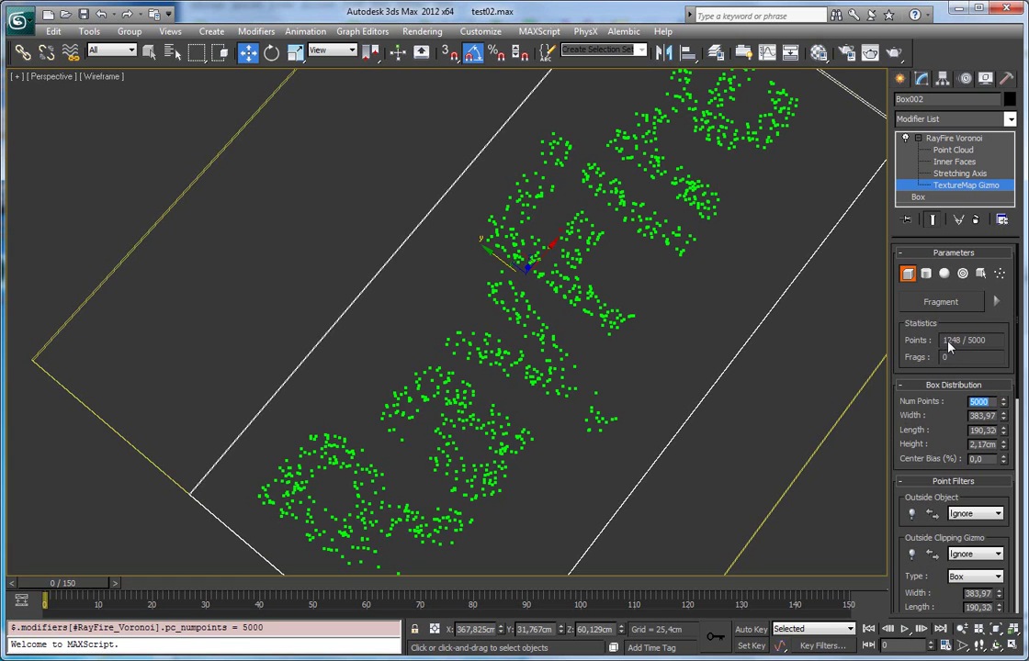
pyautogui.keyDown('alt'); pyautogui.moveTo(727, 349); pyautogui.dragTo(637, 360, button='middle'); pyautogui.keyUp('alt')
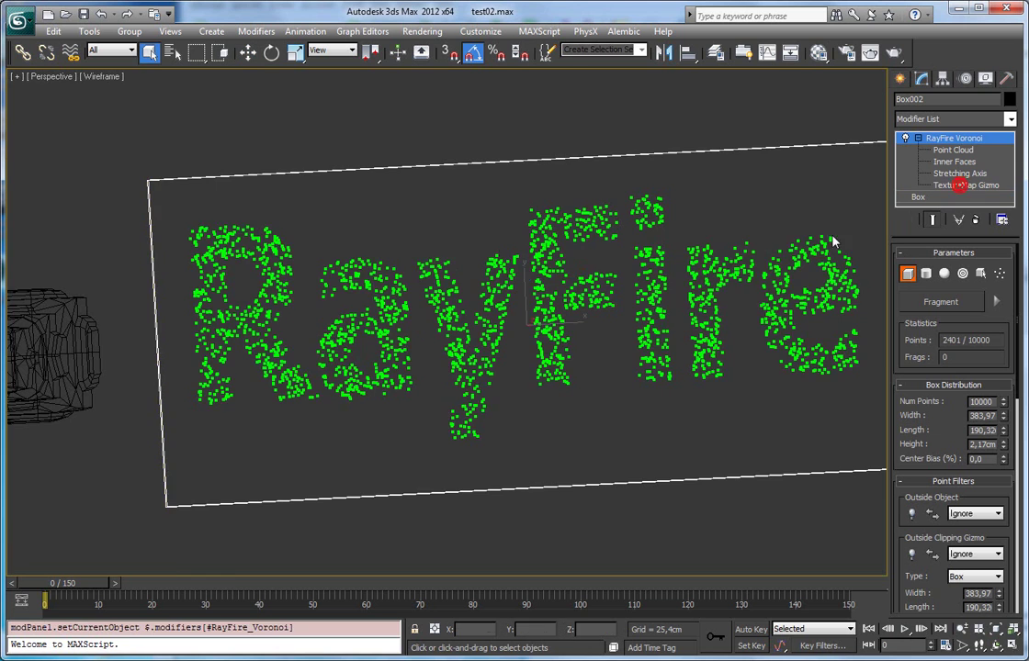
# Scale the TextureMap gizmo down slightly along its local Y axis and fragment the box with the filtered points.
pyautogui.keyDown('alt'); pyautogui.moveTo(831, 239); pyautogui.dragTo(577, 232, button='middle'); pyautogui.keyUp('alt')
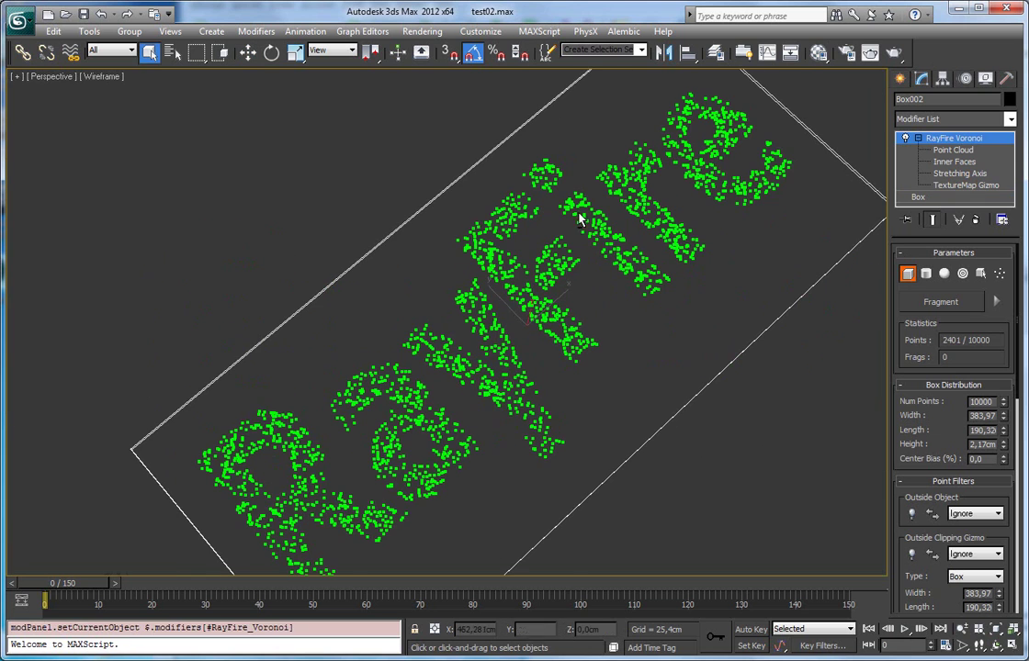
pyautogui.press('e')
pyautogui.press('r')
pyautogui.moveTo(558, 368); pyautogui.dragTo(553, 358)
pyautogui.click(965, 185)
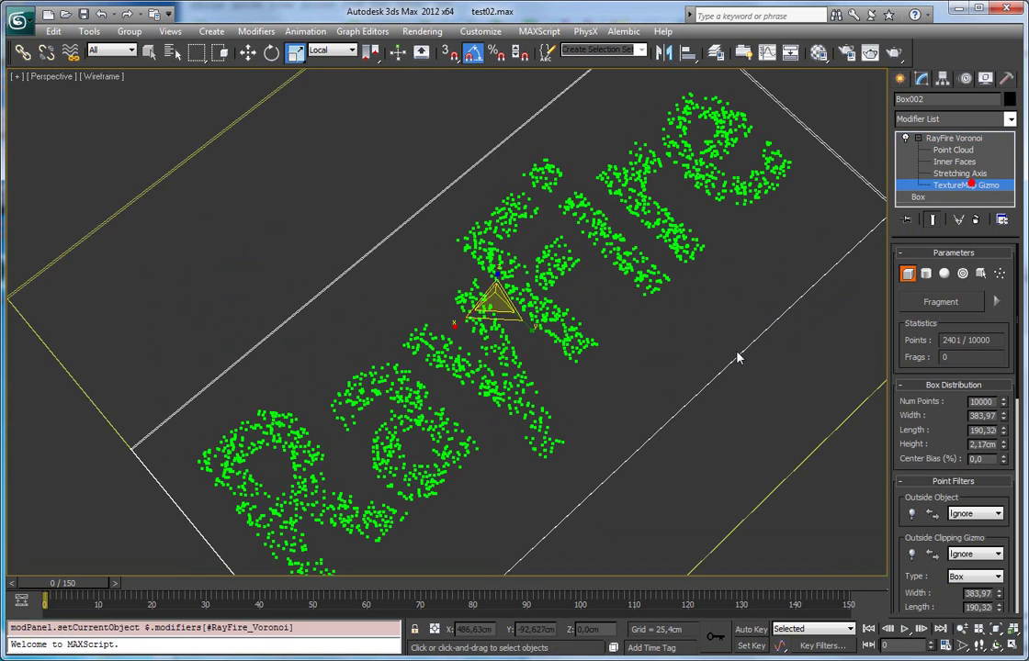
pyautogui.moveTo(529, 330); pyautogui.dragTo(522, 329)
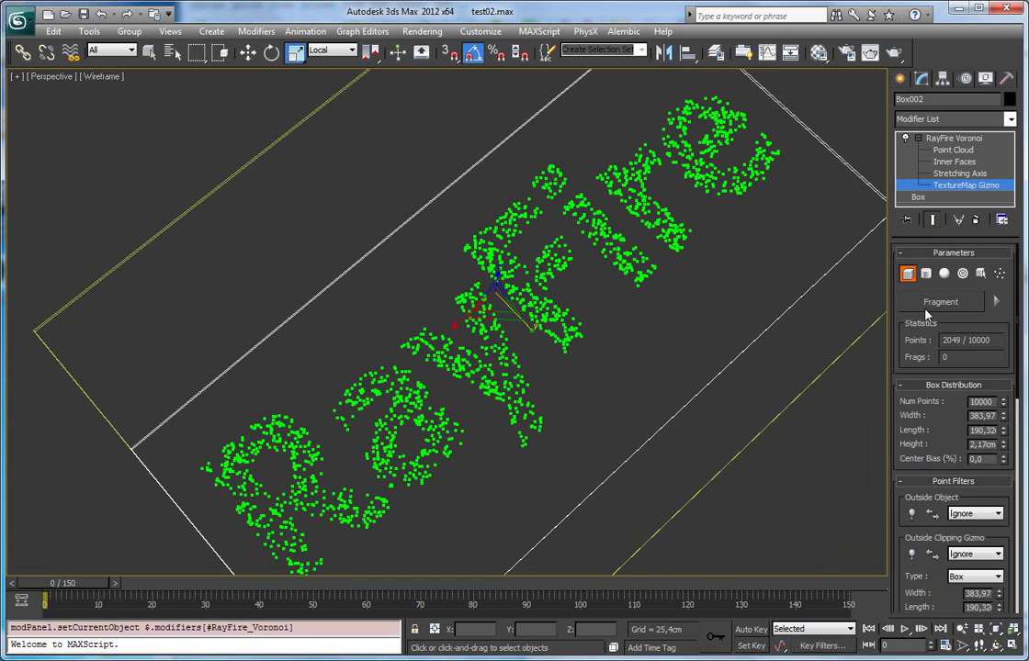
pyautogui.click(932, 303)
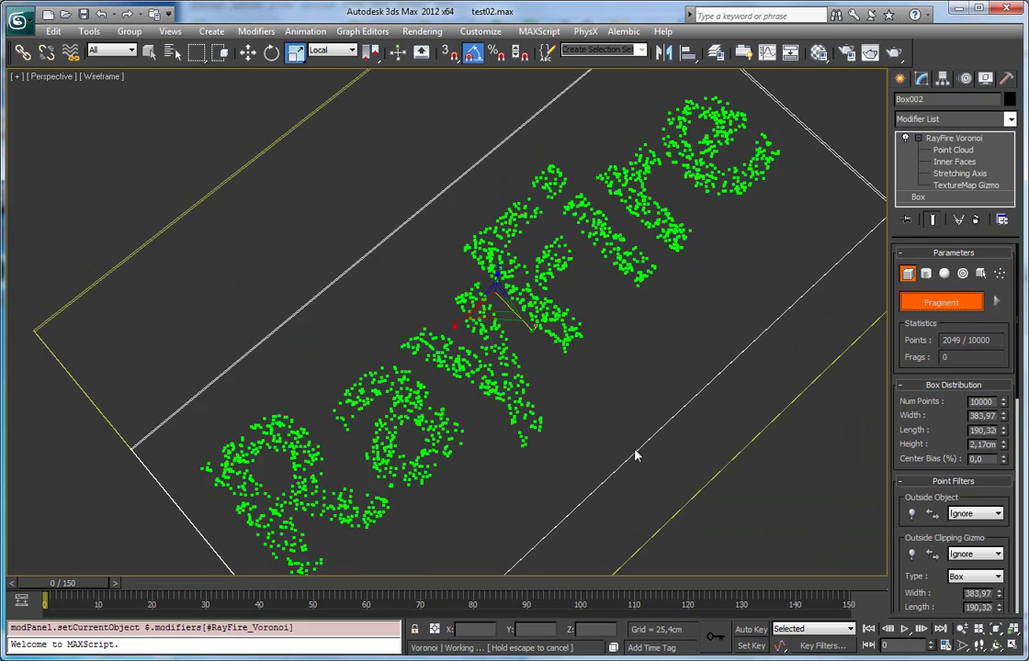
# Switch the point distribution to Radial, with a ring count of 32 and a ray count of 47.
pyautogui.moveTo(650, 360)
pyautogui.keyDown('alt'); pyautogui.mouseDown(button='middle')
pyautogui.moveTo(596, 384)
pyautogui.moveTo(594, 363)
pyautogui.moveTo(535, 321)
pyautogui.mouseUp(button='middle'); pyautogui.keyUp('alt')
pyautogui.press('F3')
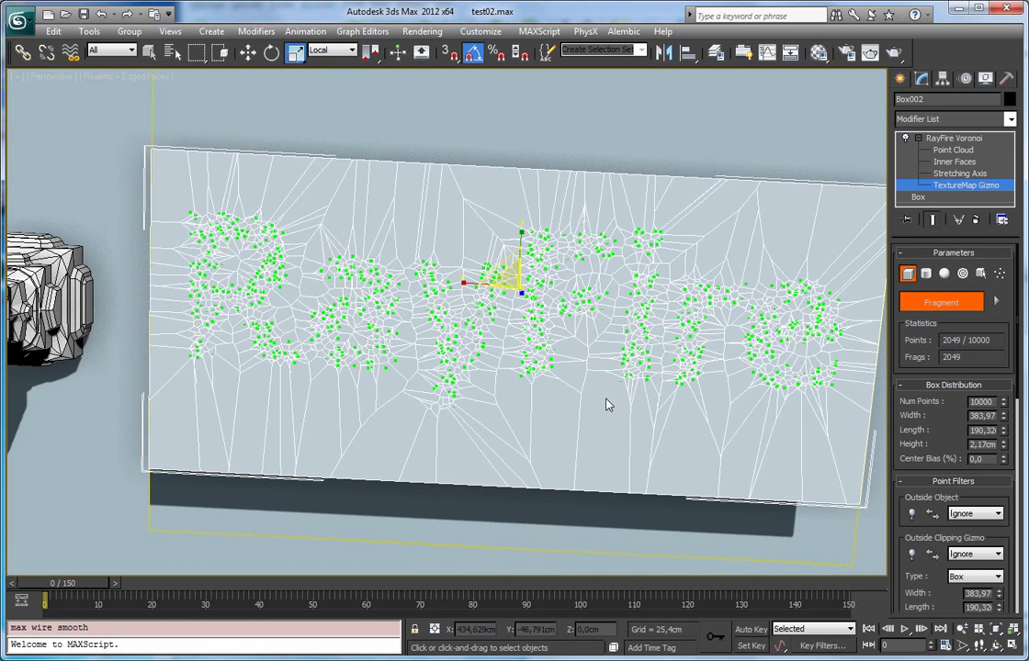
pyautogui.moveTo(673, 343); pyautogui.dragTo(658, 356, button='middle')
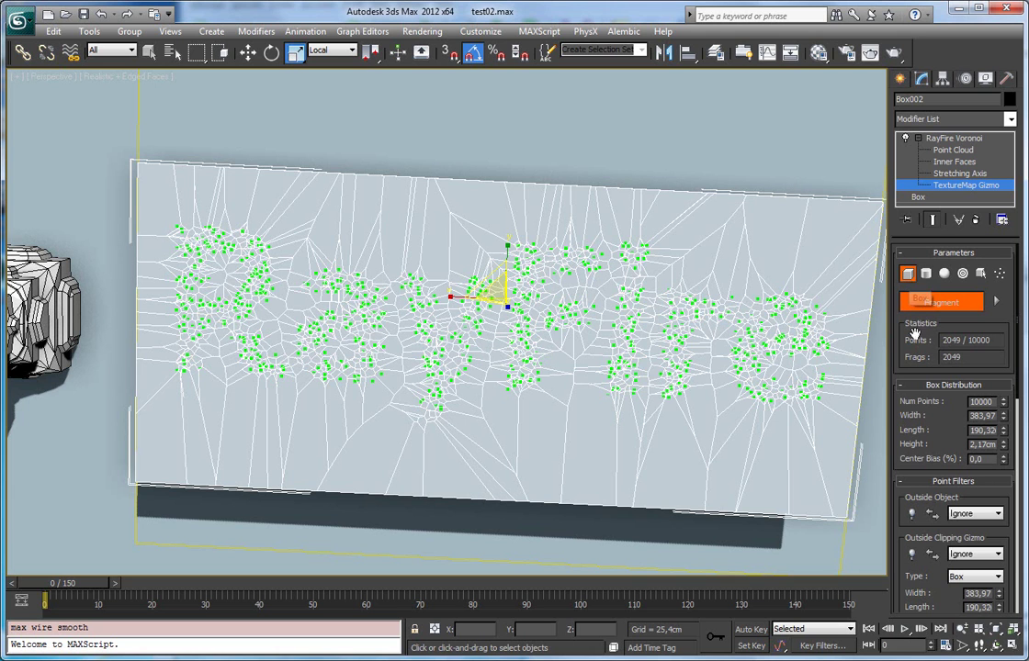
pyautogui.click(963, 274)
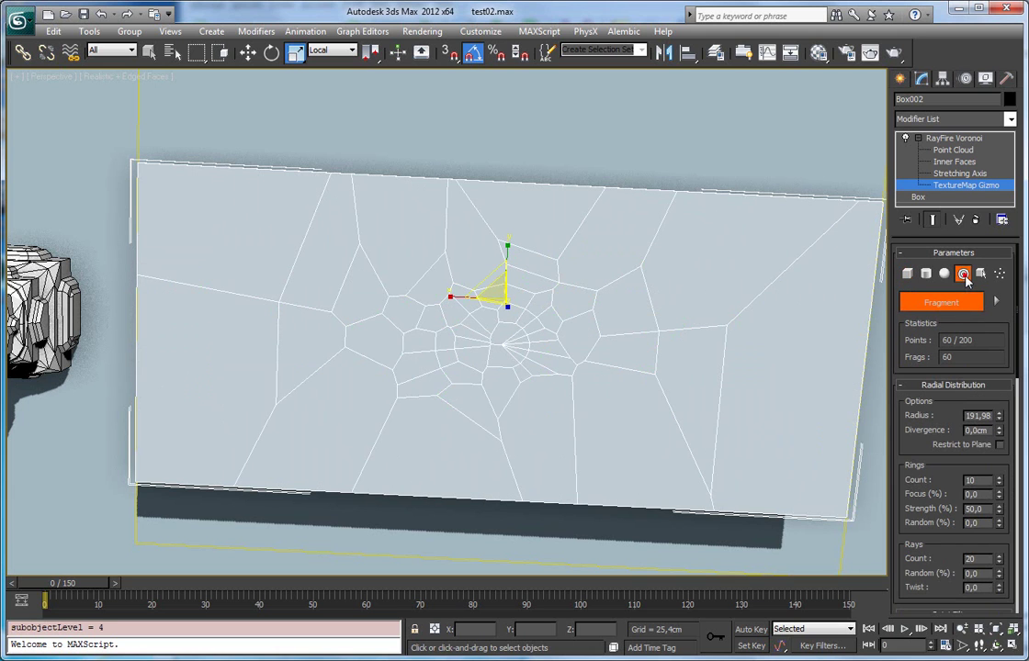
pyautogui.press('F3')
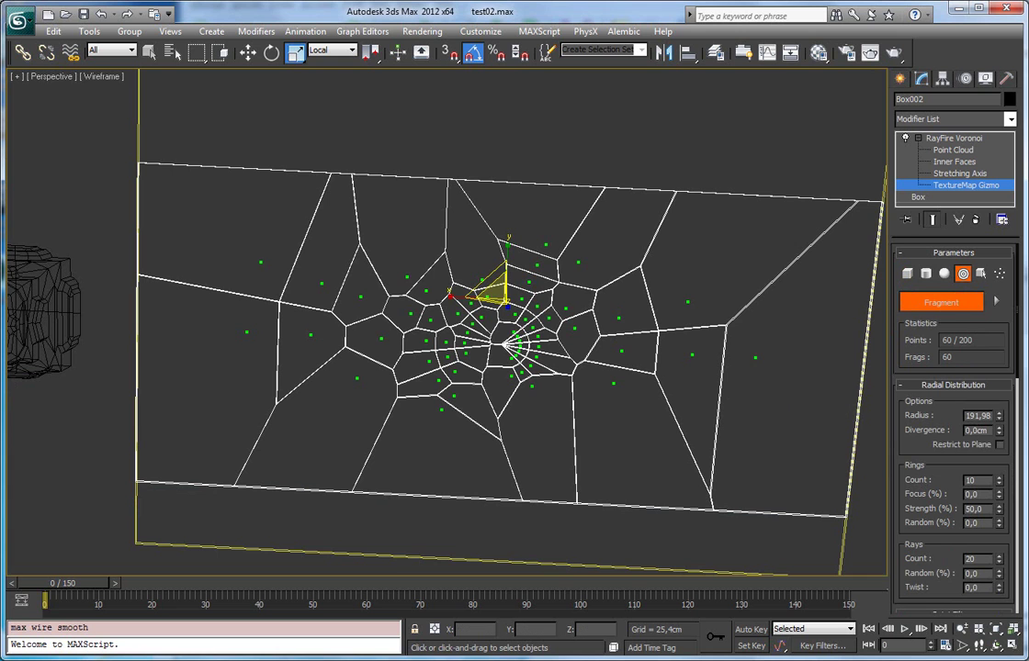
pyautogui.click(942, 444)
pyautogui.moveTo(997, 485); pyautogui.dragTo(999, 384)
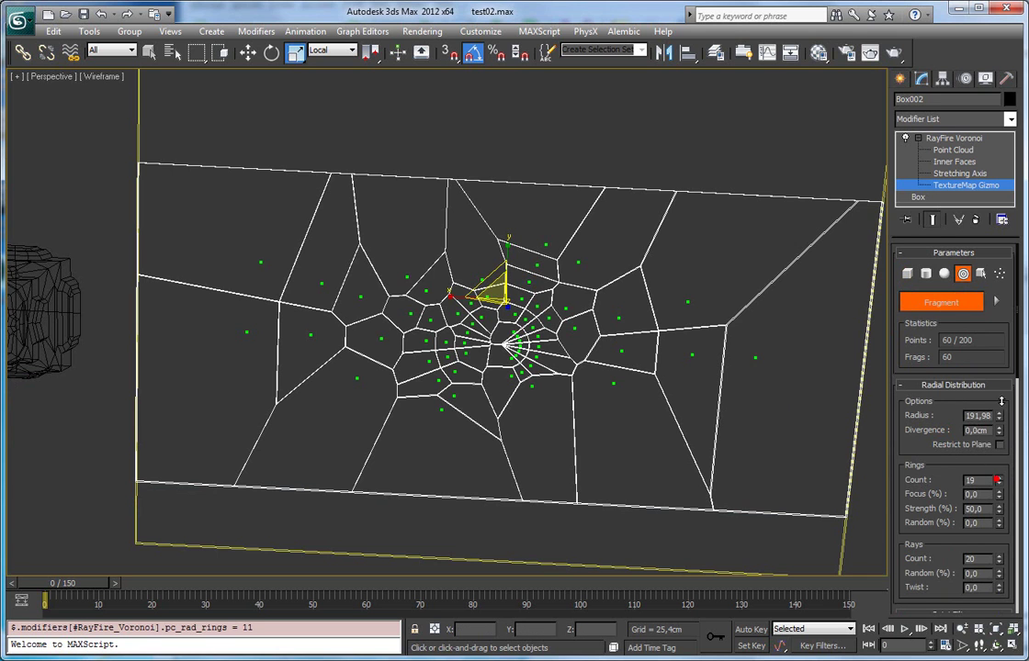
pyautogui.moveTo(1000, 565); pyautogui.dragTo(1000, 557)
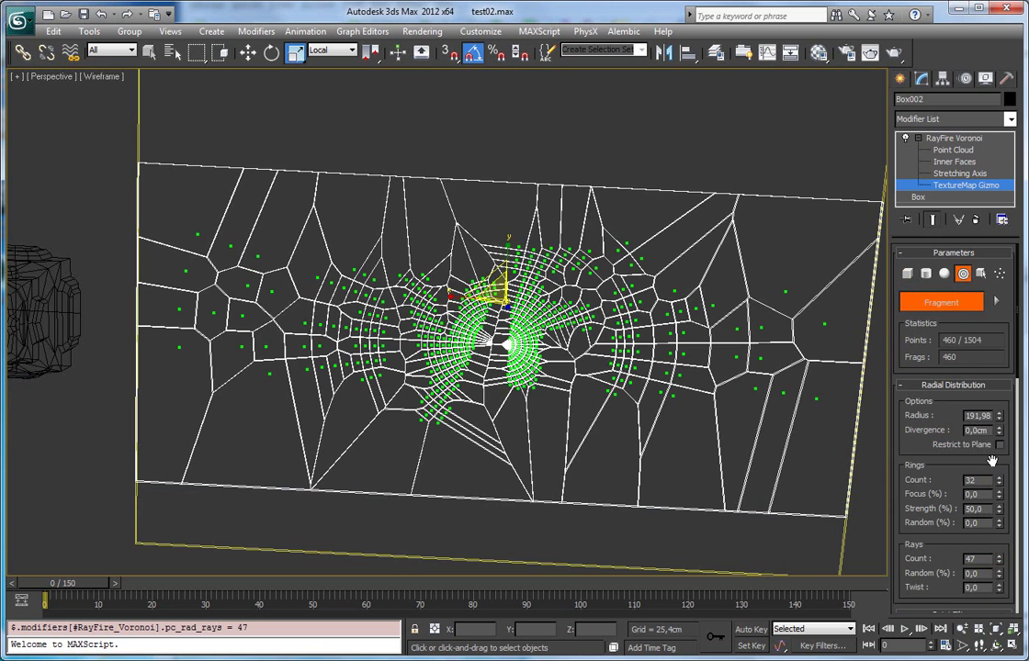
# Raise the radial distribution's ray count to 137 and inspect the fragmented box in shaded view.
pyautogui.moveTo(1000, 570); pyautogui.dragTo(996, 502)
pyautogui.moveTo(1002, 562)
pyautogui.mouseDown()
pyautogui.moveTo(1001, 532)
pyautogui.moveTo(999, 548)
pyautogui.mouseUp()
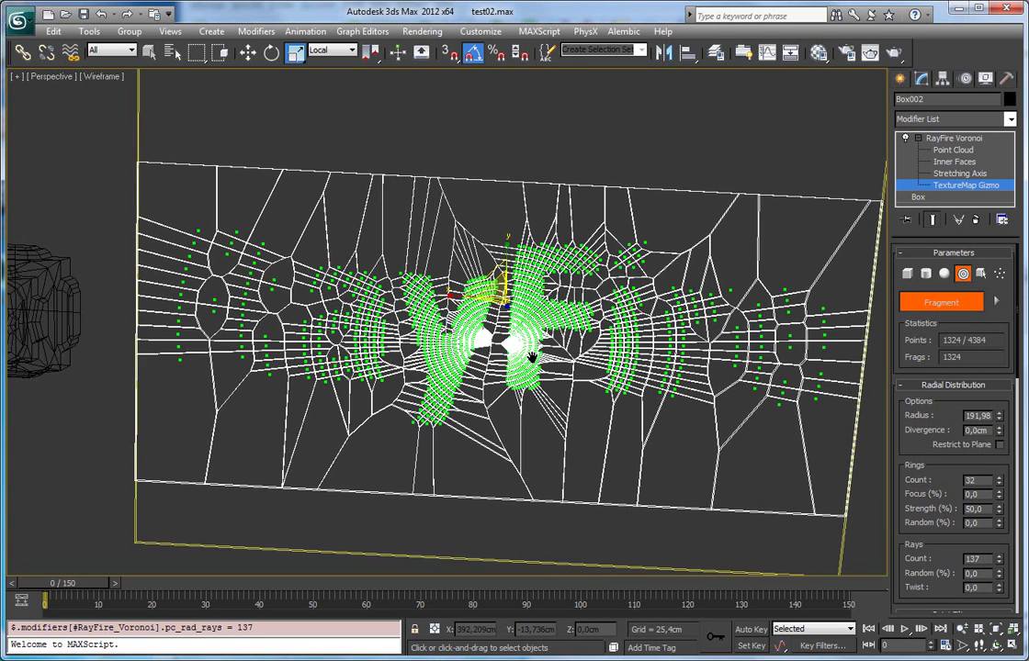
pyautogui.press('F3')
pyautogui.hotkey('shift', 'z')
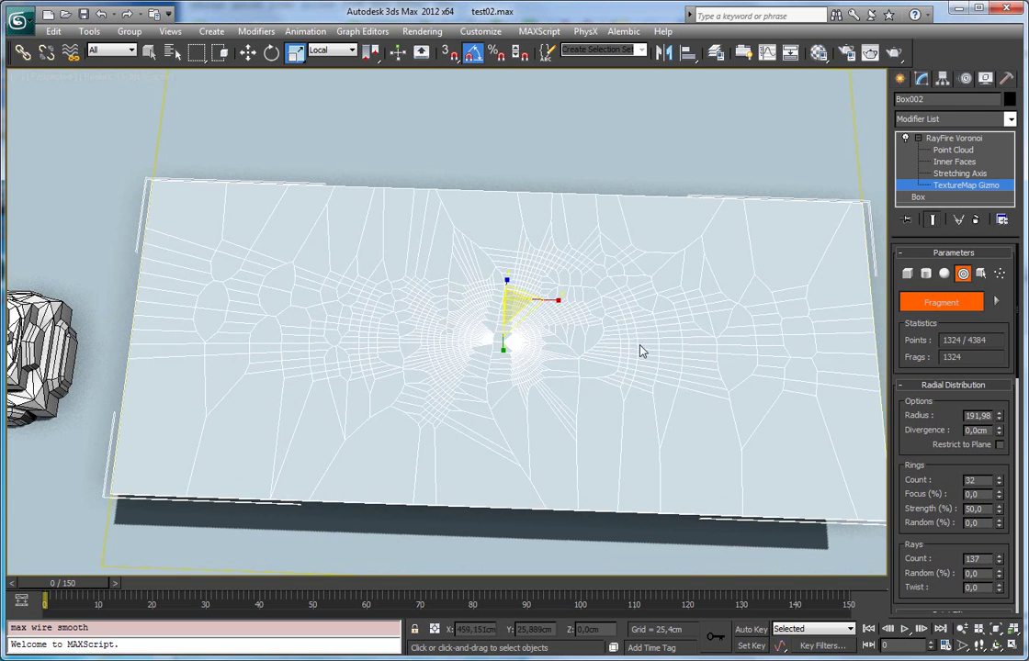
pyautogui.hotkey('shift', 'z')
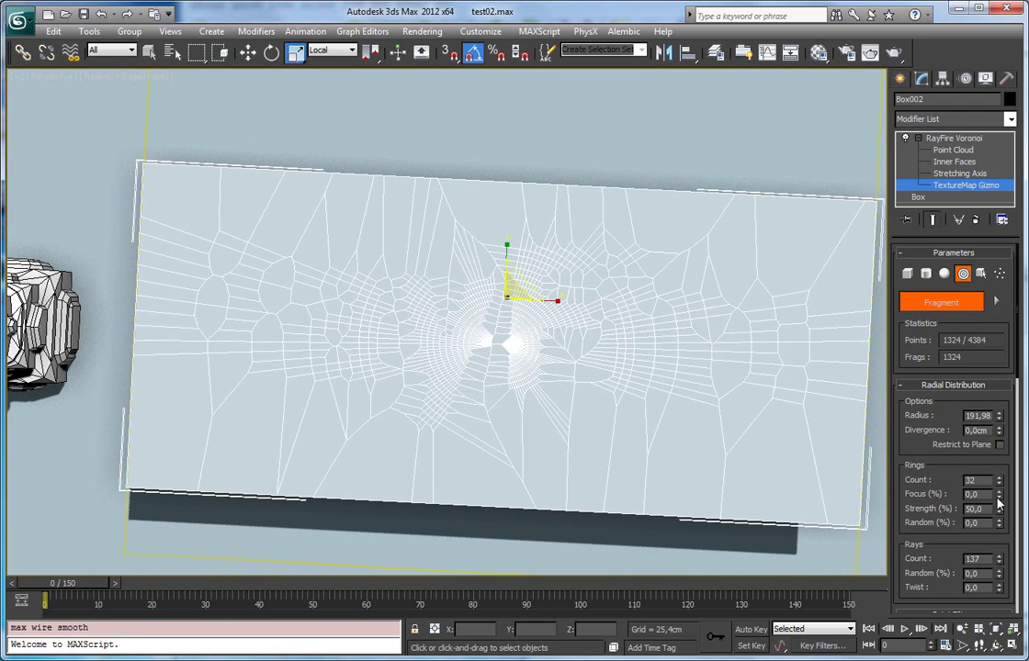
# Increase the radial distribution's ring count to 53 and its ray count to 242.
pyautogui.moveTo(999, 483); pyautogui.dragTo(998, 437)
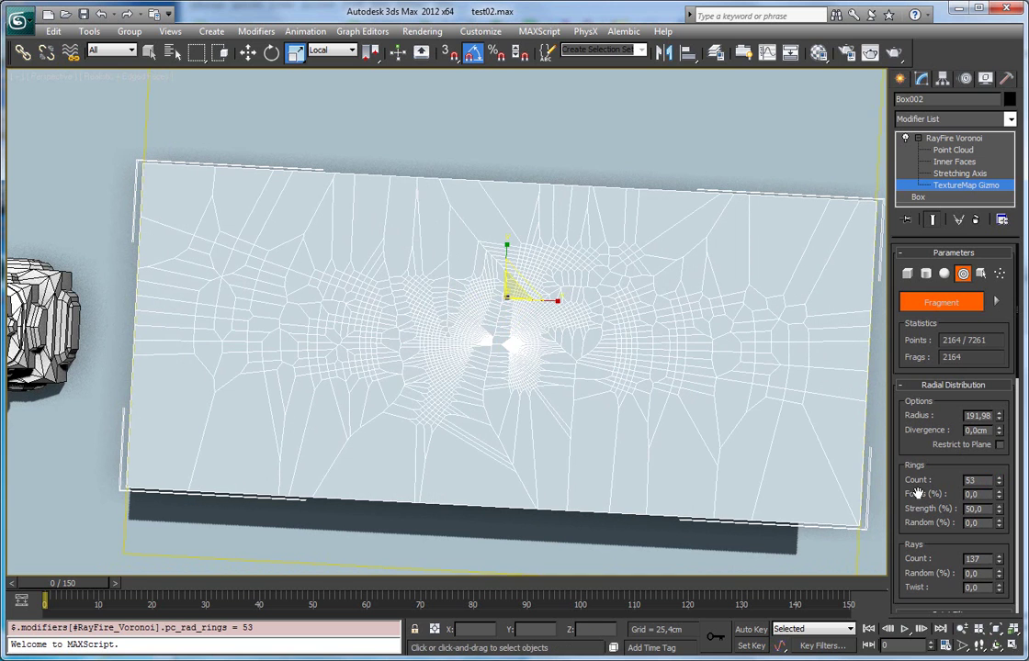
pyautogui.moveTo(629, 373); pyautogui.dragTo(622, 356, button='middle')
pyautogui.moveTo(999, 559); pyautogui.dragTo(1003, 507)
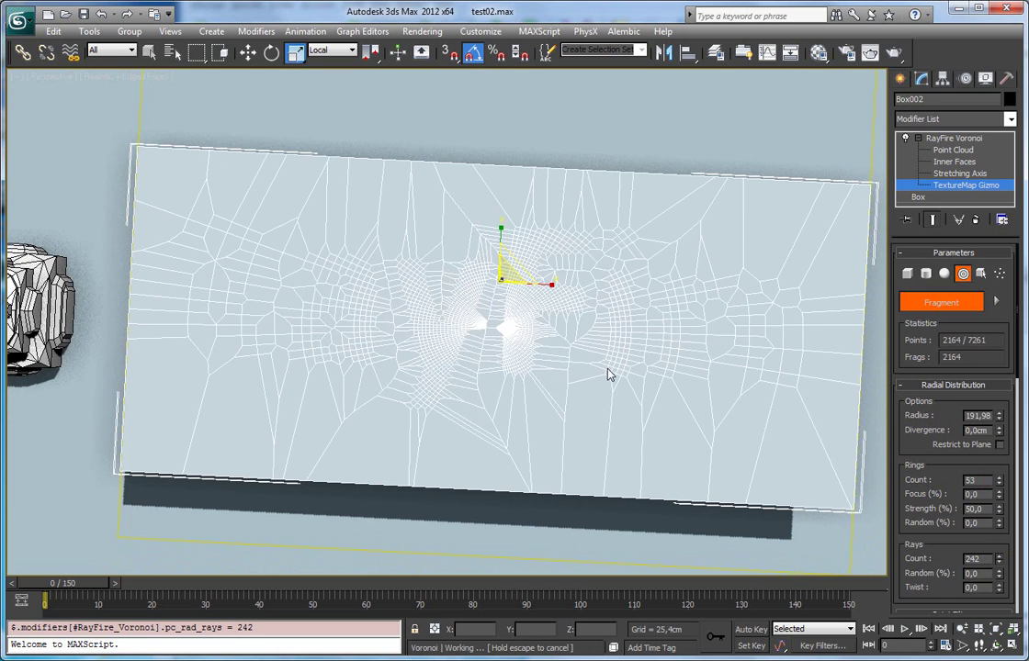
pyautogui.keyDown('alt'); pyautogui.moveTo(607, 375); pyautogui.dragTo(799, 416, button='middle'); pyautogui.keyUp('alt')
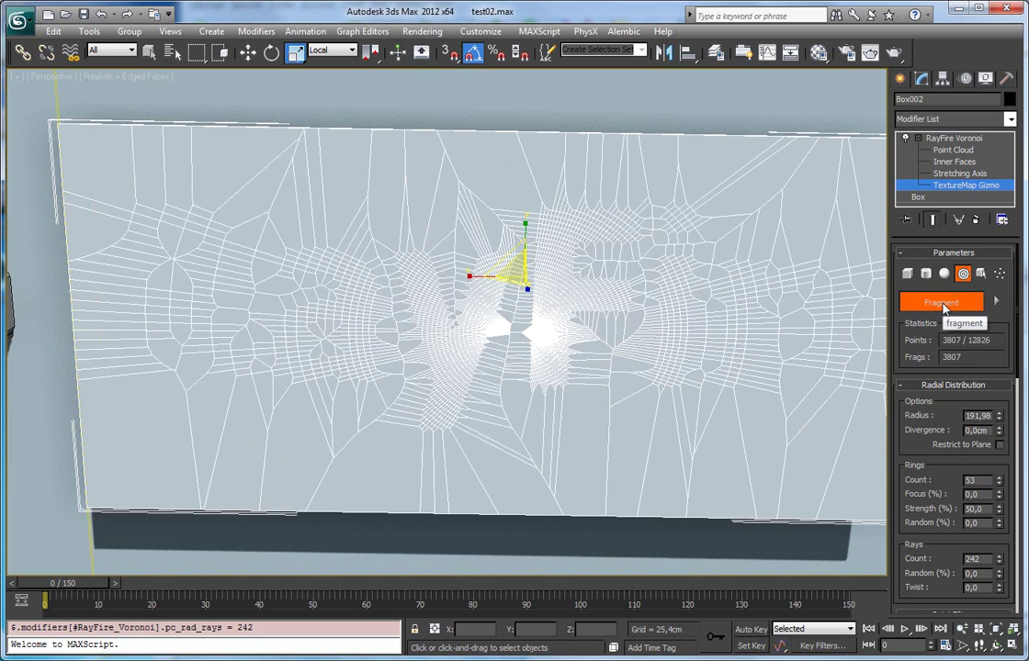
# Return the point distribution to Box and set the Texture Map's Filter < value to 0.13.
pyautogui.click(907, 275)
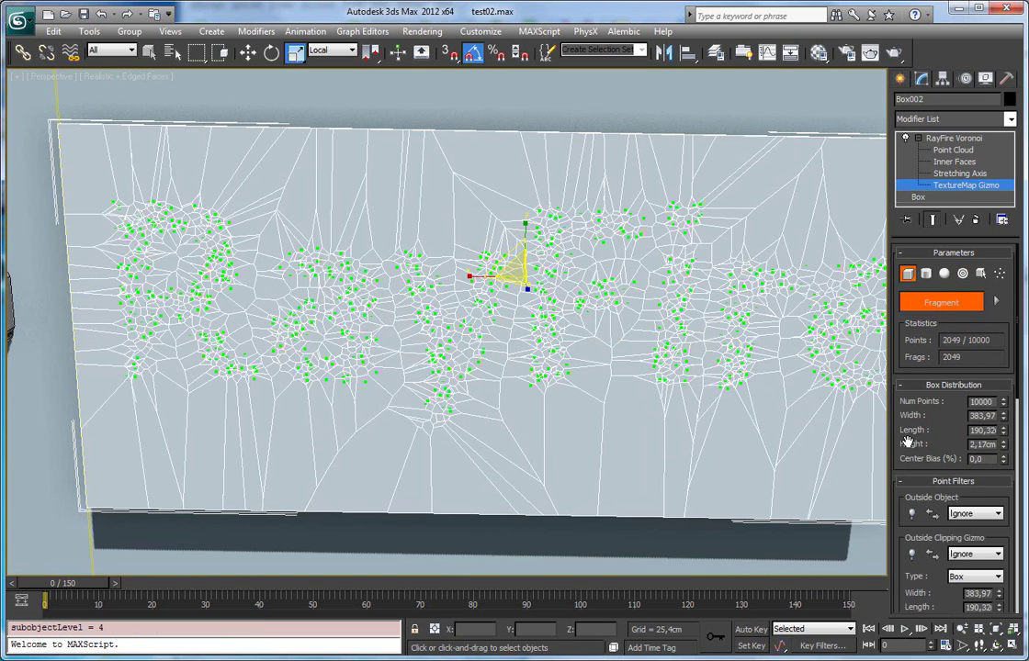
pyautogui.scroll(-5, 905, 441)
pyautogui.moveTo(907, 503); pyautogui.dragTo(914, 305)
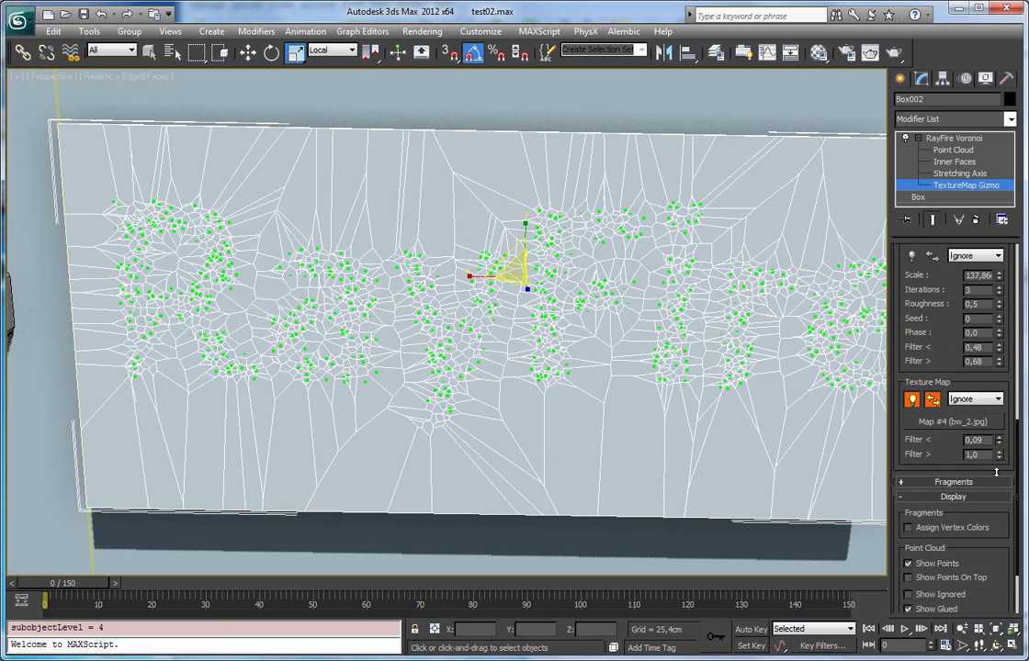
pyautogui.moveTo(996, 485); pyautogui.dragTo(993, 469)
pyautogui.press('F3')
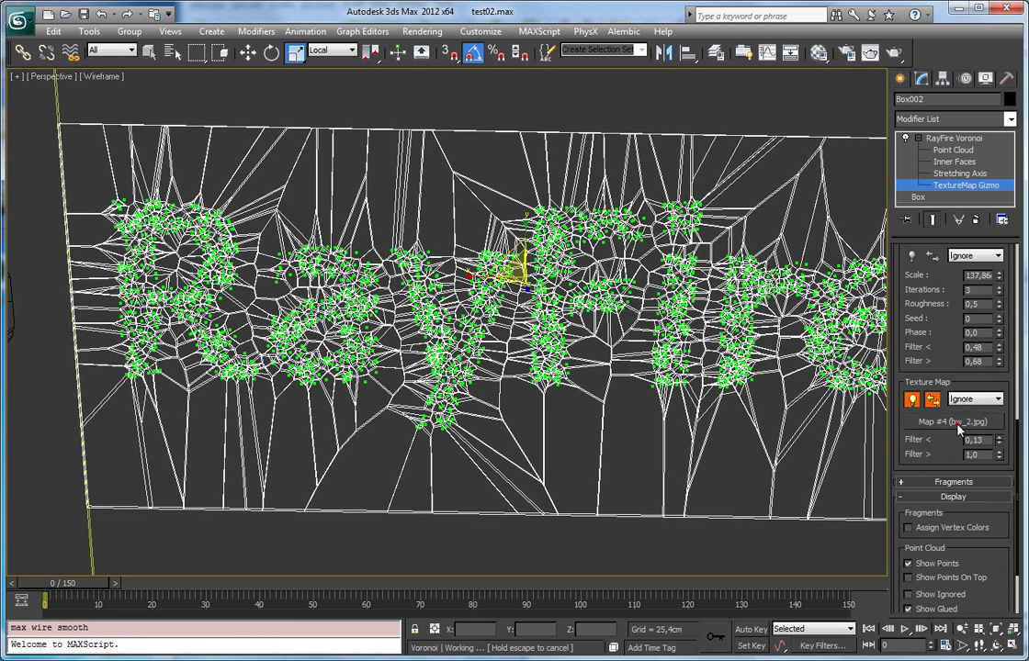
# Check the available texture map types without replacing the map, and set the Texture Map's Filter < value to 0.36.
pyautogui.click(960, 428)
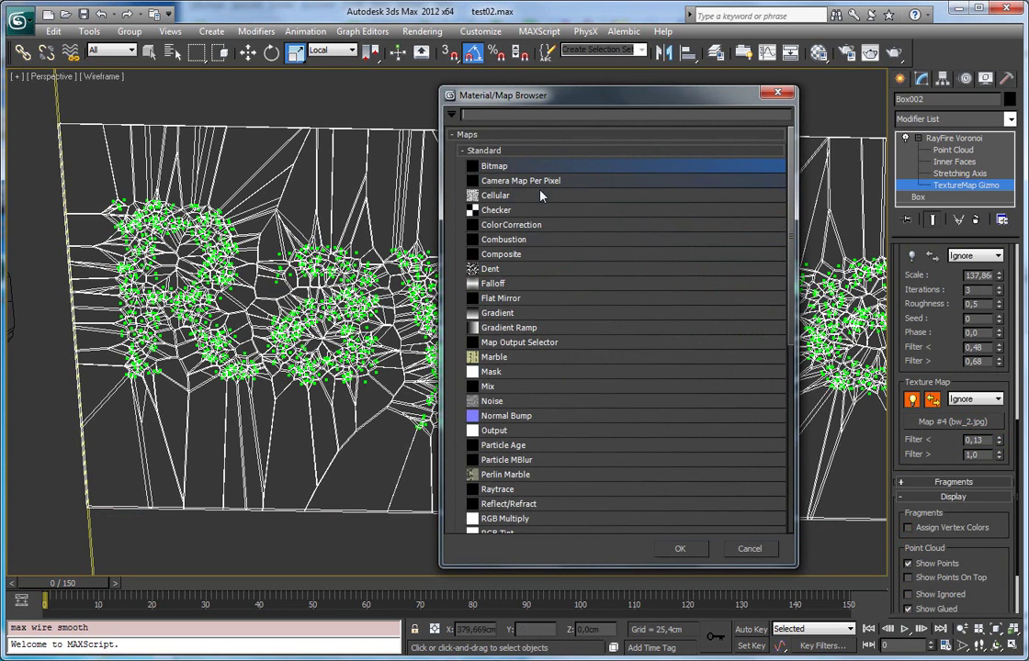
pyautogui.click(777, 93)
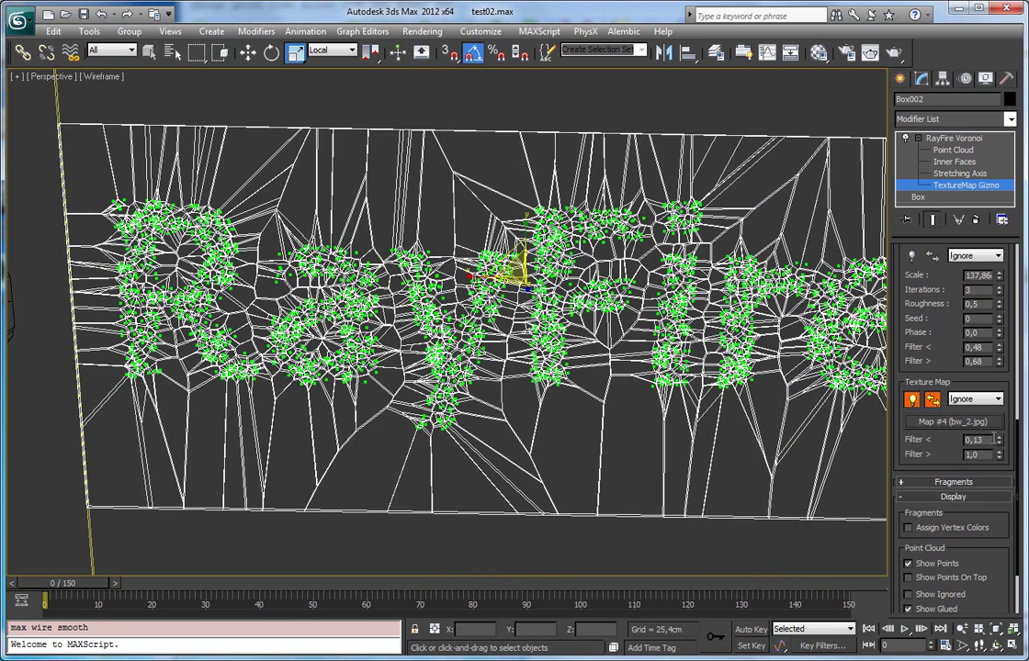
pyautogui.moveTo(998, 421); pyautogui.dragTo(998, 422)
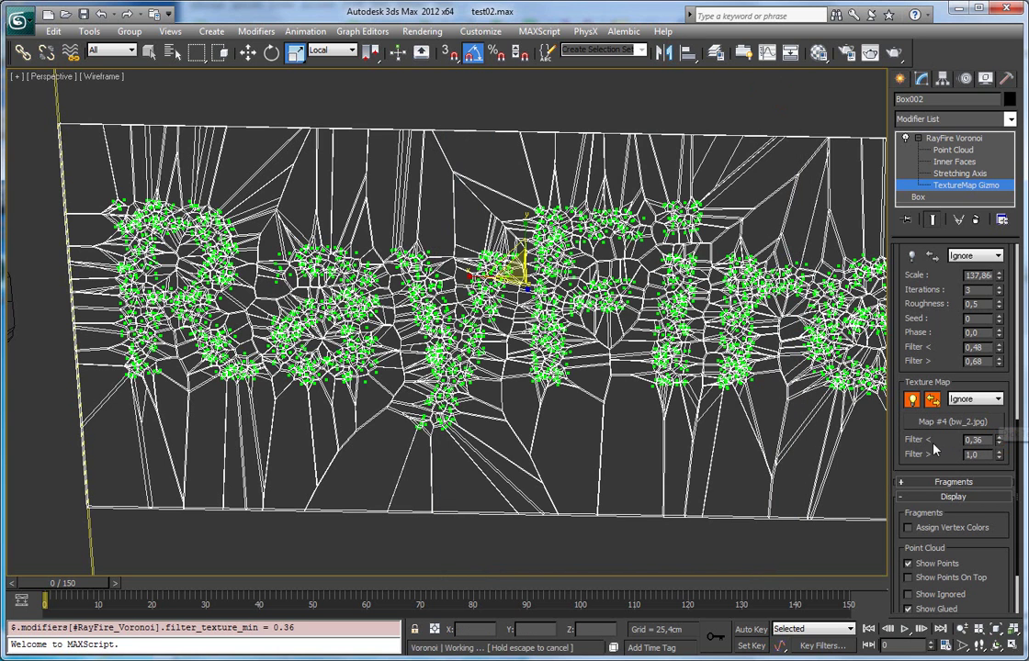
# Reset the TextureMap gizmo and move it along Y to about 59.4 cm.
pyautogui.scroll(2, 912, 440)
pyautogui.rightClick(912, 439)
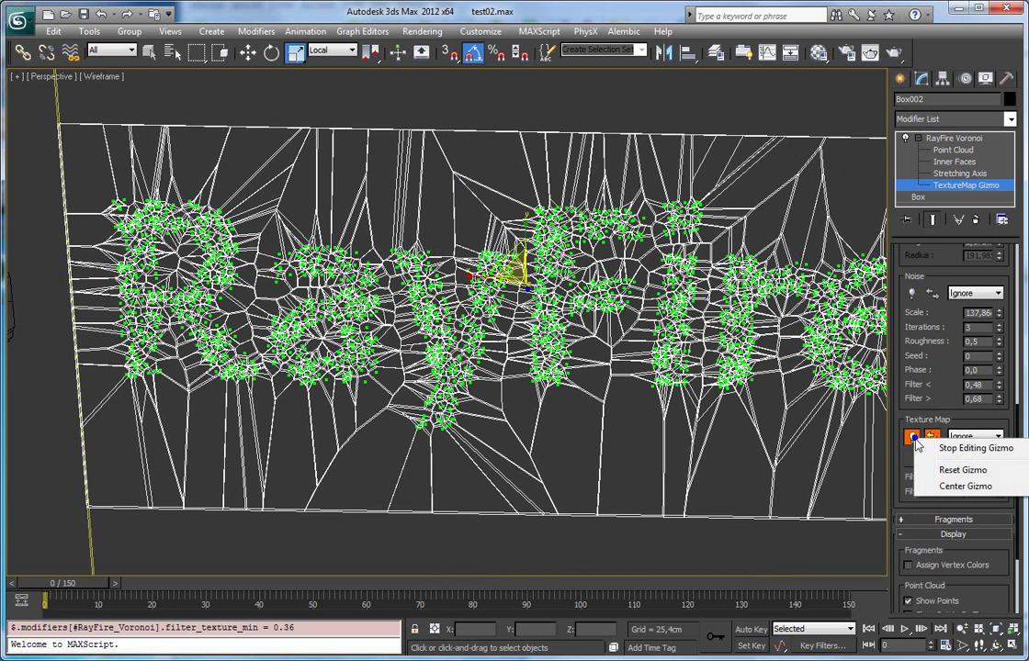
pyautogui.click(955, 470)
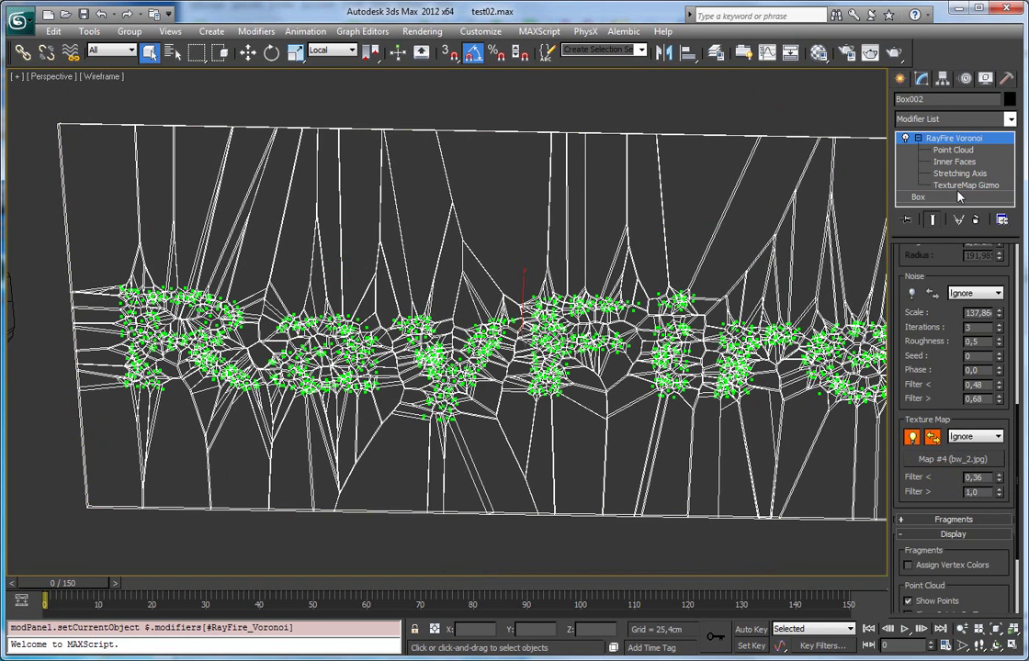
pyautogui.click(954, 186)
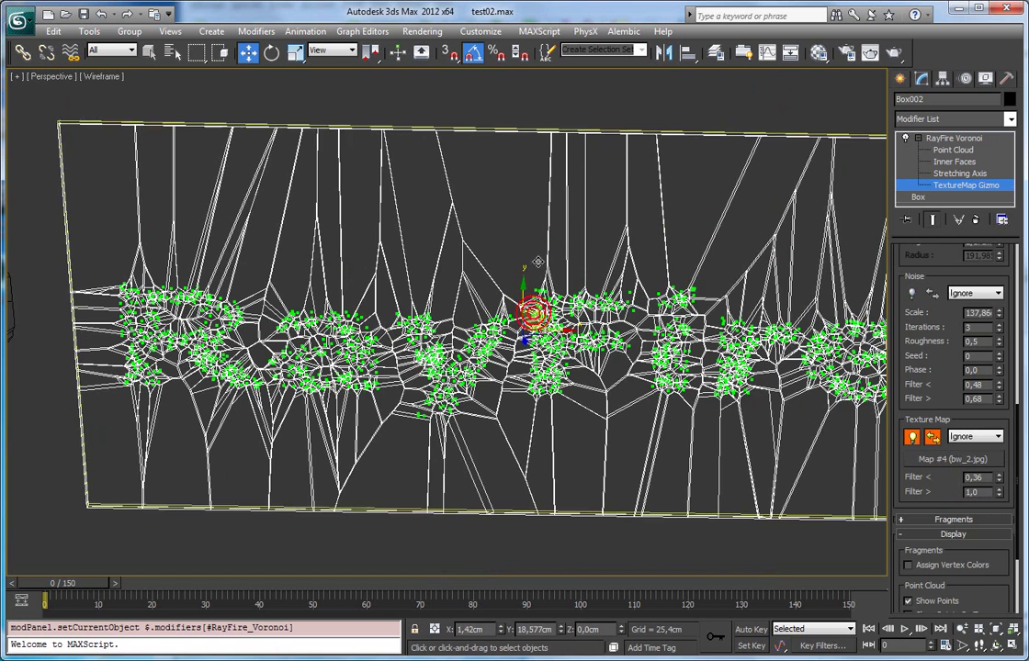
pyautogui.moveTo(553, 322); pyautogui.dragTo(536, 237)
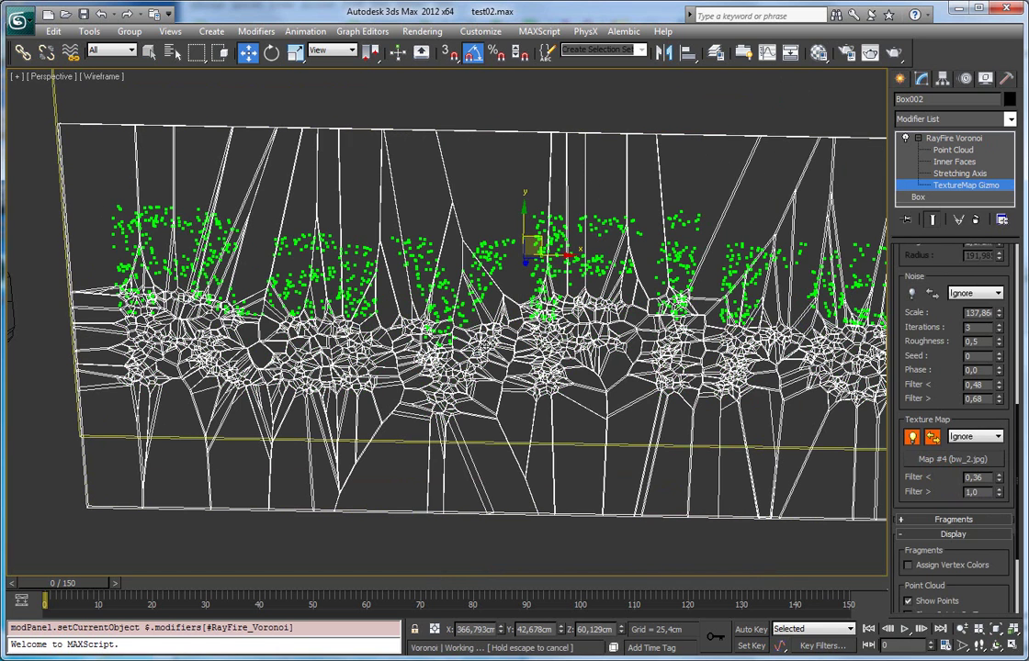
pyautogui.moveTo(524, 215); pyautogui.dragTo(522, 180)
# Scale the TextureMap gizmo up along its local Y axis to make the RayFire lettering taller on the box.
pyautogui.moveTo(537, 269); pyautogui.dragTo(582, 237, button='middle')
pyautogui.press('r')
pyautogui.moveTo(485, 264); pyautogui.dragTo(574, 312)
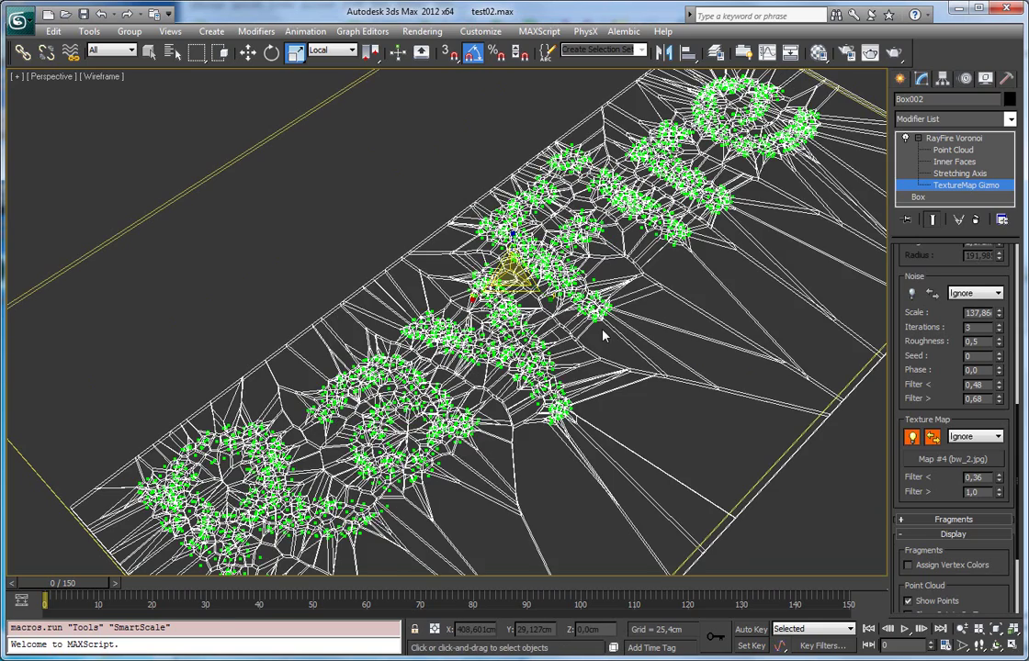
pyautogui.press('F3')
pyautogui.moveTo(604, 360)
pyautogui.keyDown('alt'); pyautogui.mouseDown(button='middle')
pyautogui.moveTo(551, 319)
pyautogui.moveTo(567, 356)
pyautogui.moveTo(551, 381)
pyautogui.mouseUp(button='middle'); pyautogui.keyUp('alt')
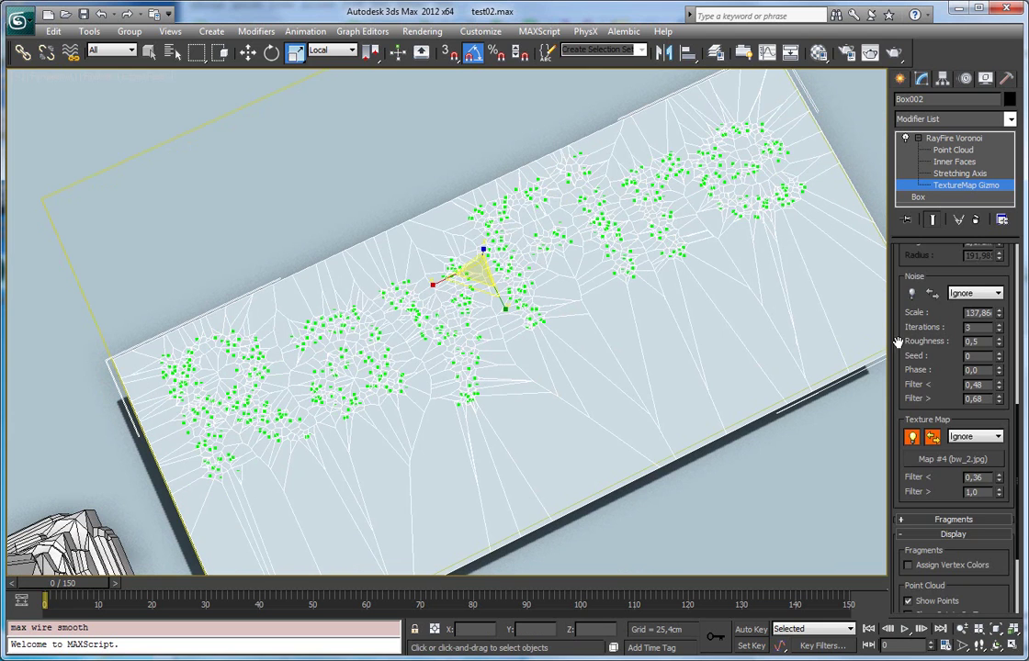
# Turn the Noise point filter on together with the Texture Map filter, and switch it off again.
pyautogui.moveTo(897, 343); pyautogui.dragTo(932, 443)
pyautogui.scroll(4, 911, 404)
pyautogui.scroll(-3, 915, 471)
pyautogui.click(911, 434)
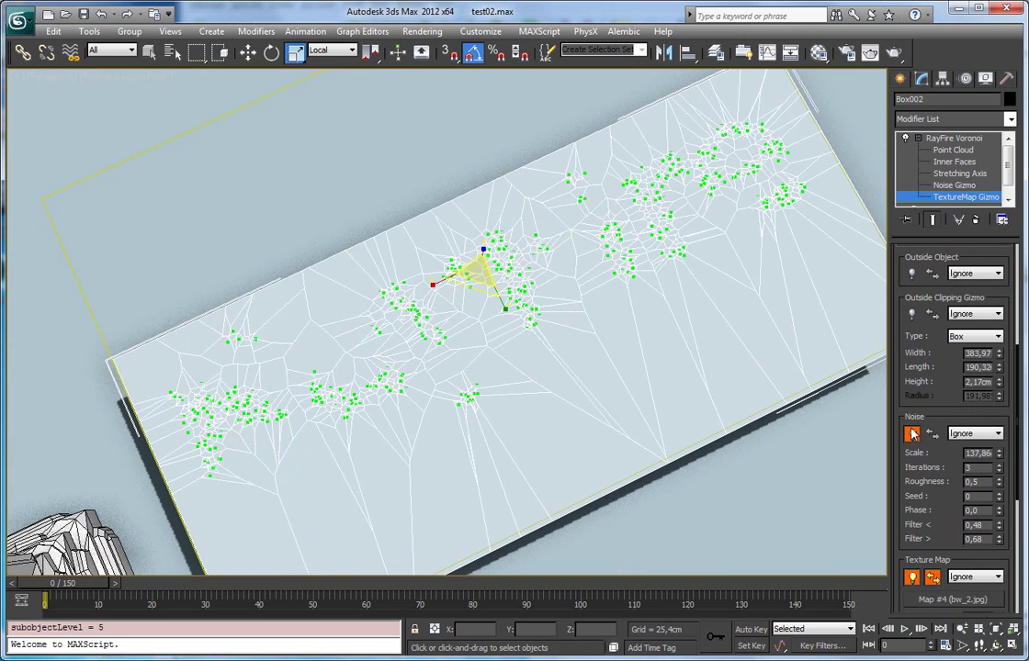
pyautogui.click(910, 437)
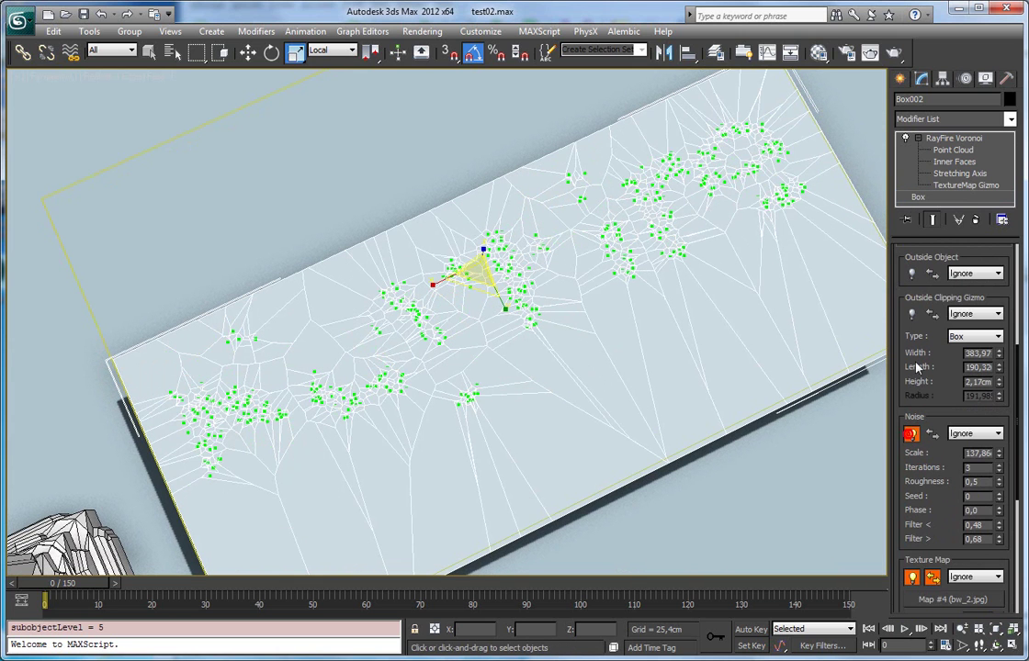
# Enable the Outside Clipping Gizmo point filter and try to move the TextureMap gizmo along X to about 399.1 cm.
pyautogui.click(911, 315)
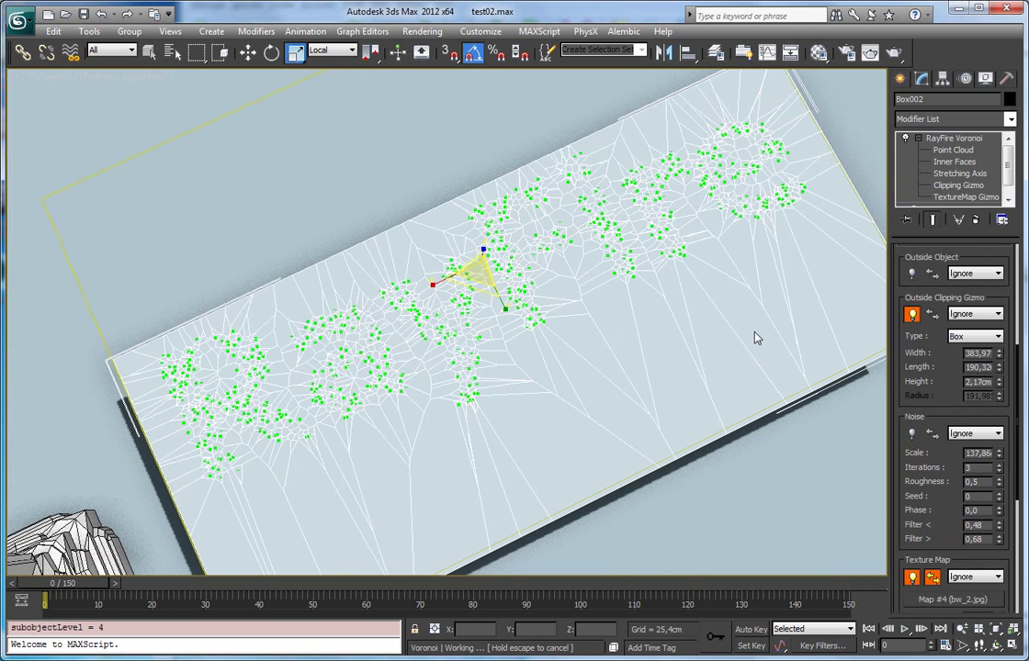
pyautogui.keyDown('alt'); pyautogui.moveTo(717, 292); pyautogui.dragTo(796, 299, button='middle'); pyautogui.keyUp('alt')
pyautogui.press('w')
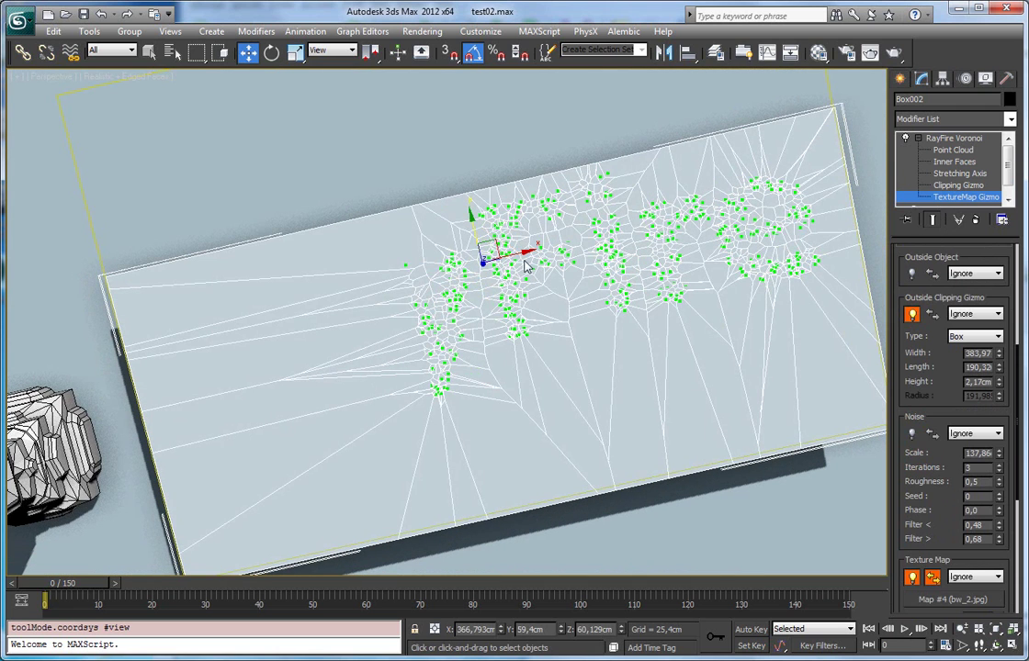
pyautogui.moveTo(529, 253); pyautogui.dragTo(586, 240)
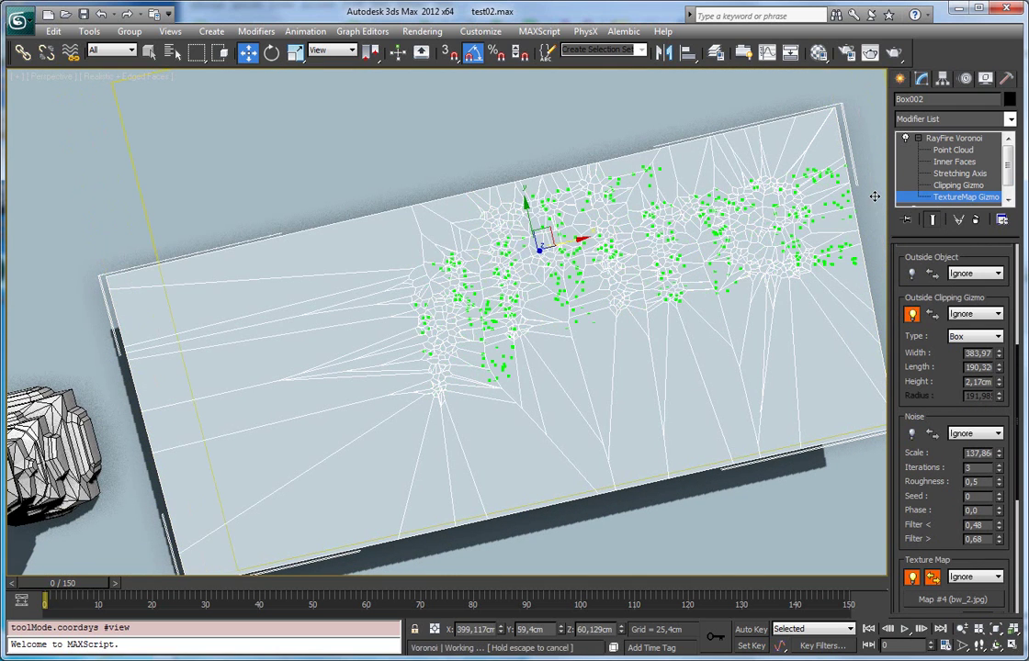
# Select the Clipping Gizmo and move it along X to about 579.4 cm, keeping only the Fire letters.
pyautogui.click(945, 186)
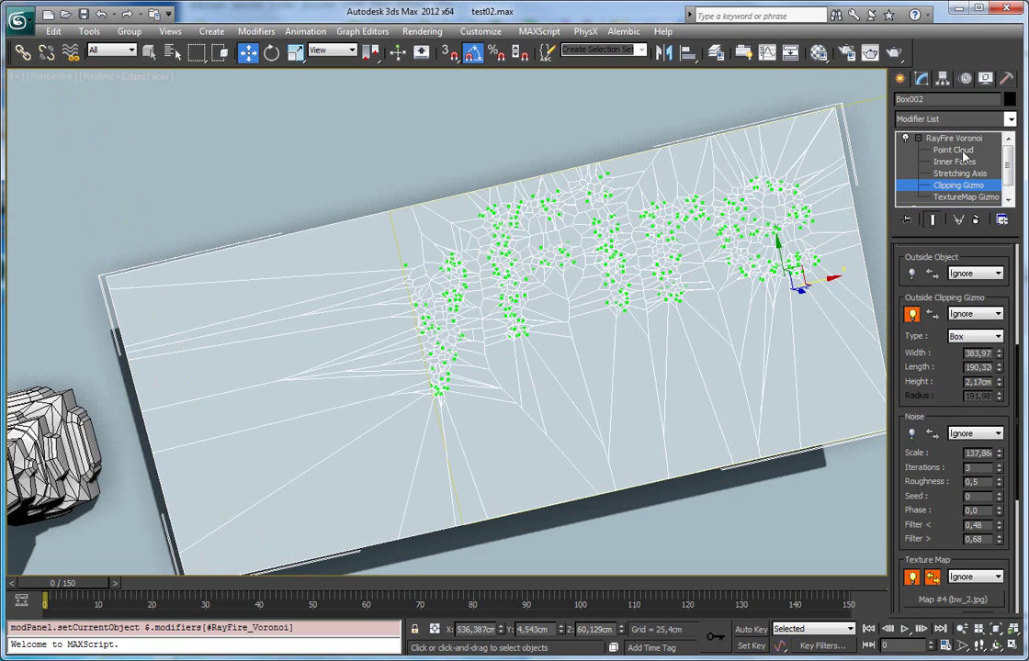
pyautogui.moveTo(808, 279); pyautogui.dragTo(659, 303, button='middle')
pyautogui.scroll(-2, 658, 303)
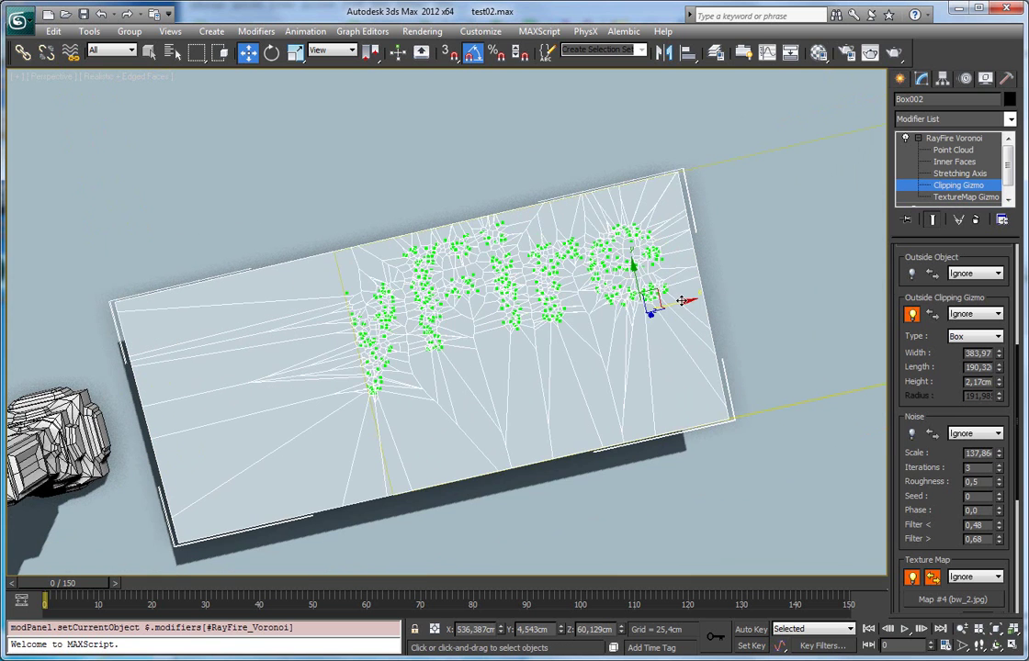
pyautogui.moveTo(680, 300); pyautogui.dragTo(736, 282)
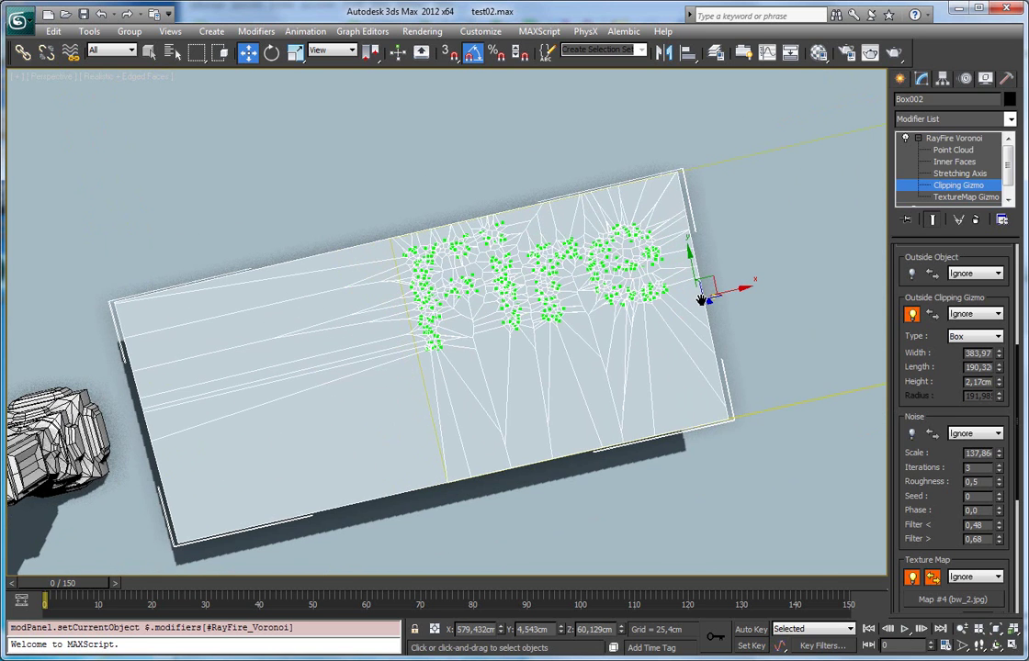
# Move the Clipping Gizmo along X to about 153.7 cm, keeping only the Ray letters on the box.
pyautogui.scroll(2, 698, 298)
pyautogui.press('F3')
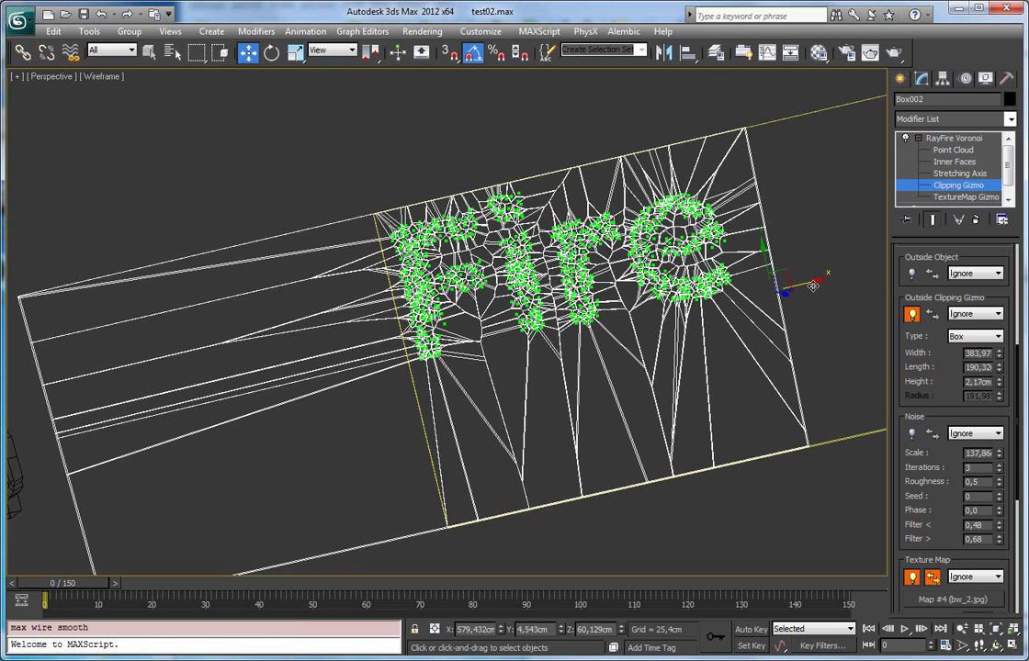
pyautogui.moveTo(810, 284); pyautogui.dragTo(108, 457)
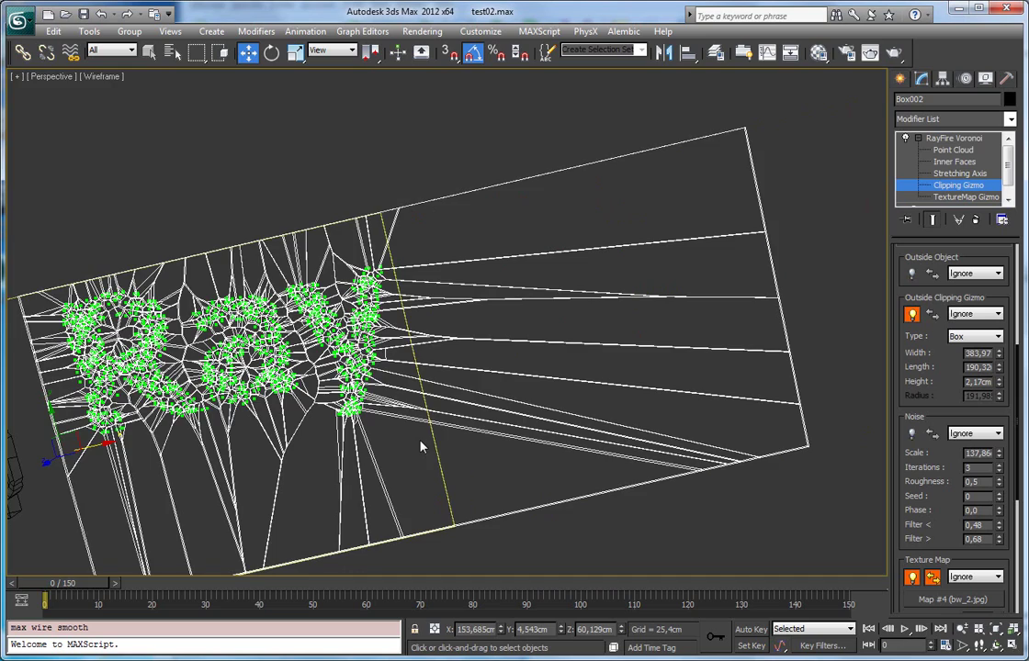
pyautogui.press('F3')
pyautogui.moveTo(420, 447)
pyautogui.keyDown('alt'); pyautogui.mouseDown(button='middle')
pyautogui.moveTo(390, 447)
pyautogui.moveTo(468, 301)
pyautogui.moveTo(459, 323)
pyautogui.moveTo(504, 355)
pyautogui.mouseUp(button='middle'); pyautogui.keyUp('alt')
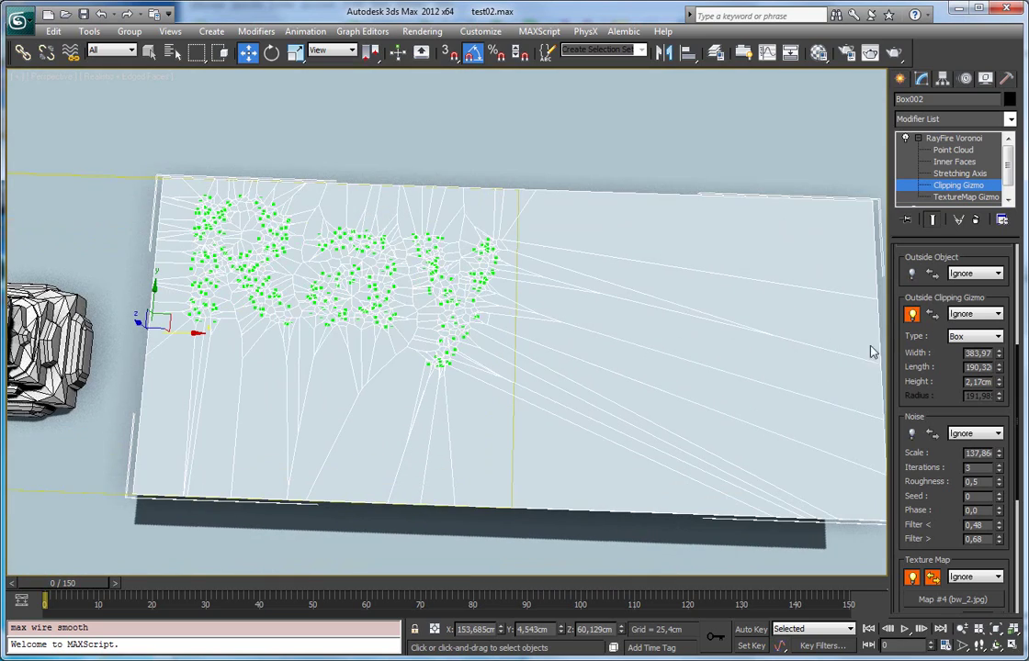
# Review the RayFire Voronoi modifier's distribution types, point statistics, Box Distribution settings and all point filters from Outside Object to Texture Map.
pyautogui.moveTo(903, 344); pyautogui.dragTo(897, 544)
pyautogui.moveTo(930, 417); pyautogui.dragTo(921, 492)
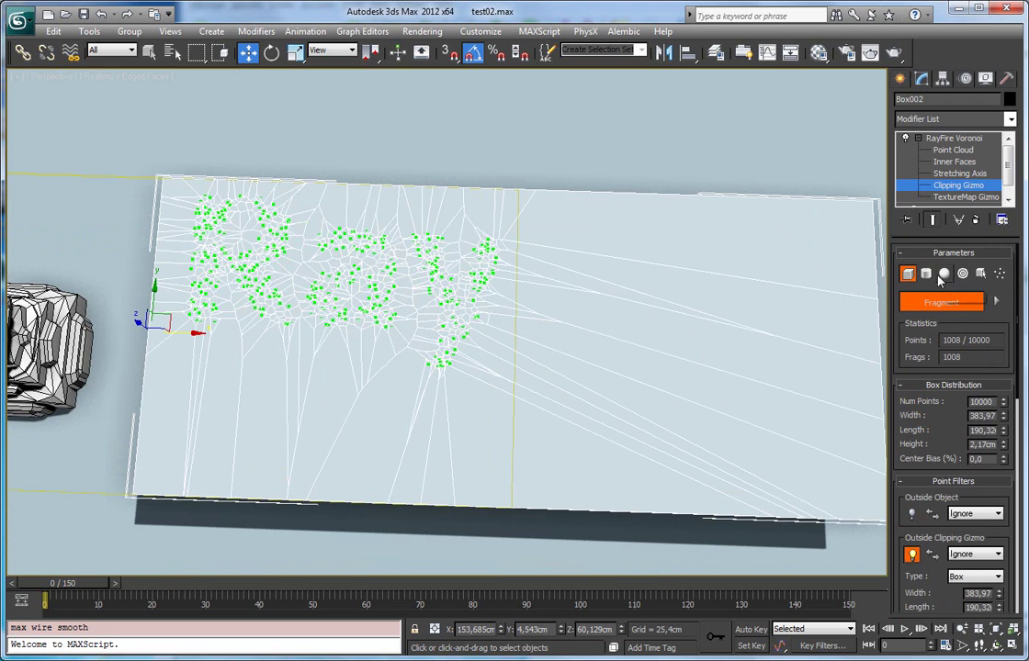
pyautogui.scroll(-5, 907, 424)
pyautogui.scroll(-1, 907, 419)
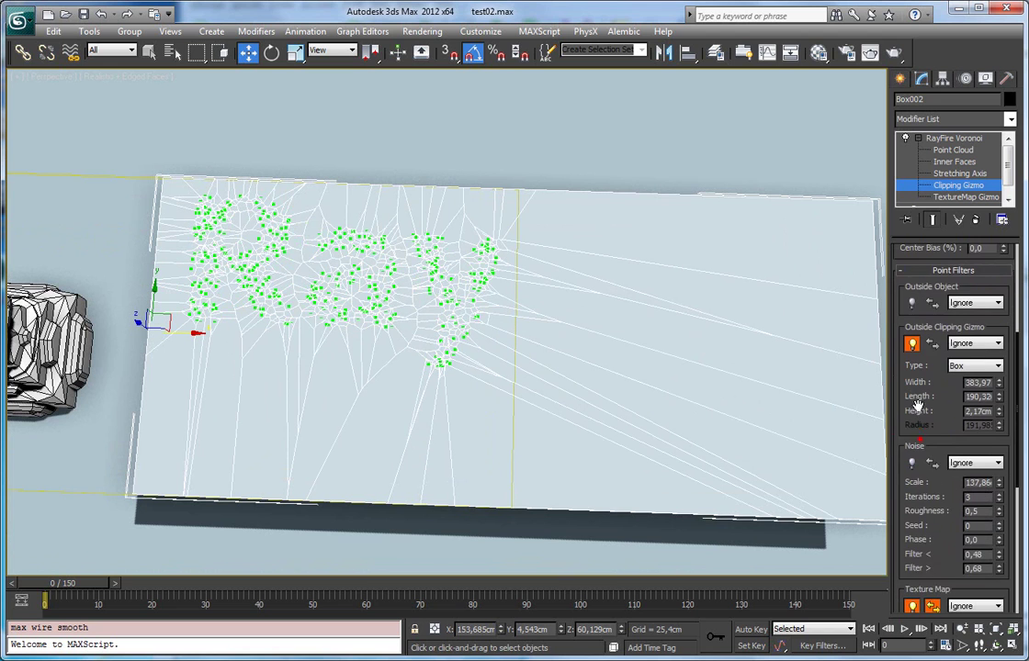
pyautogui.scroll(-2, 918, 359)
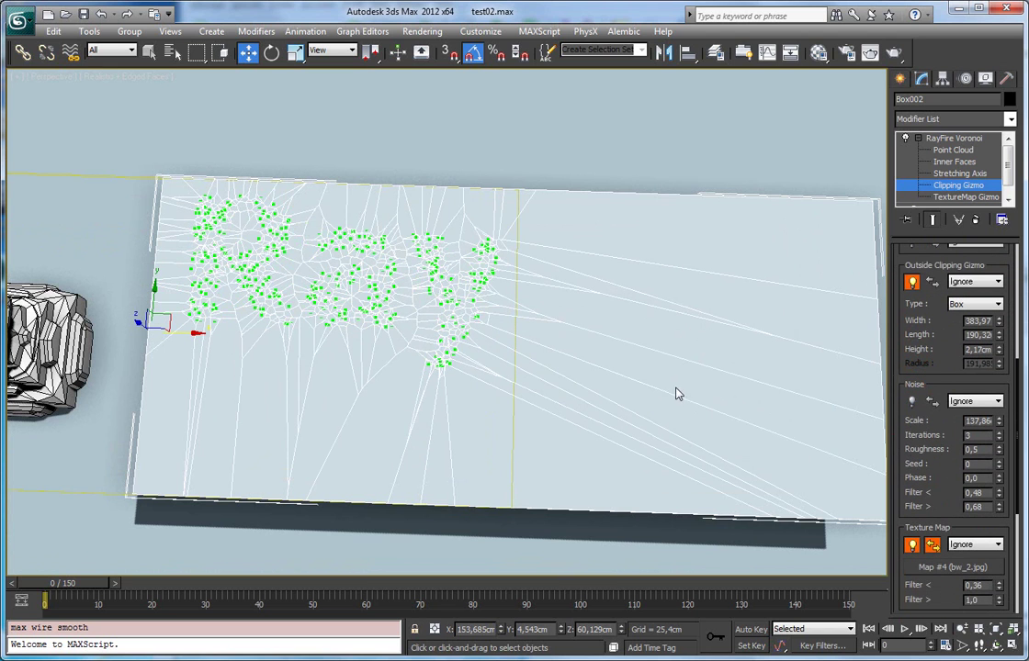
pyautogui.moveTo(925, 448); pyautogui.dragTo(930, 521)
pyautogui.moveTo(916, 411)
pyautogui.mouseDown()
pyautogui.moveTo(915, 428)
pyautogui.moveTo(916, 394)
pyautogui.mouseUp()
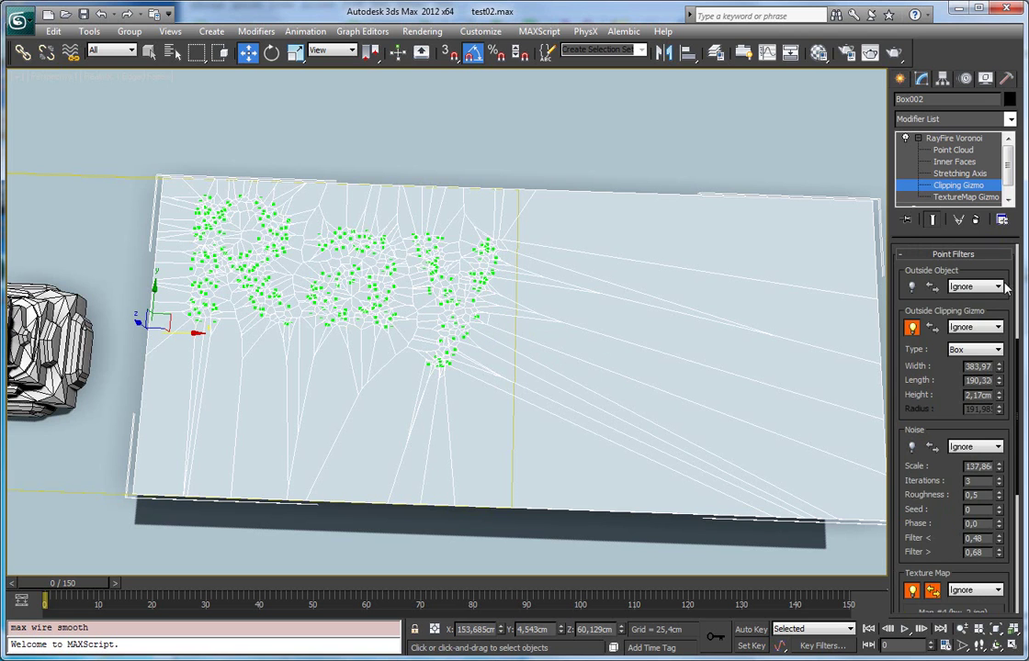
pyautogui.moveTo(900, 298); pyautogui.dragTo(913, 493)
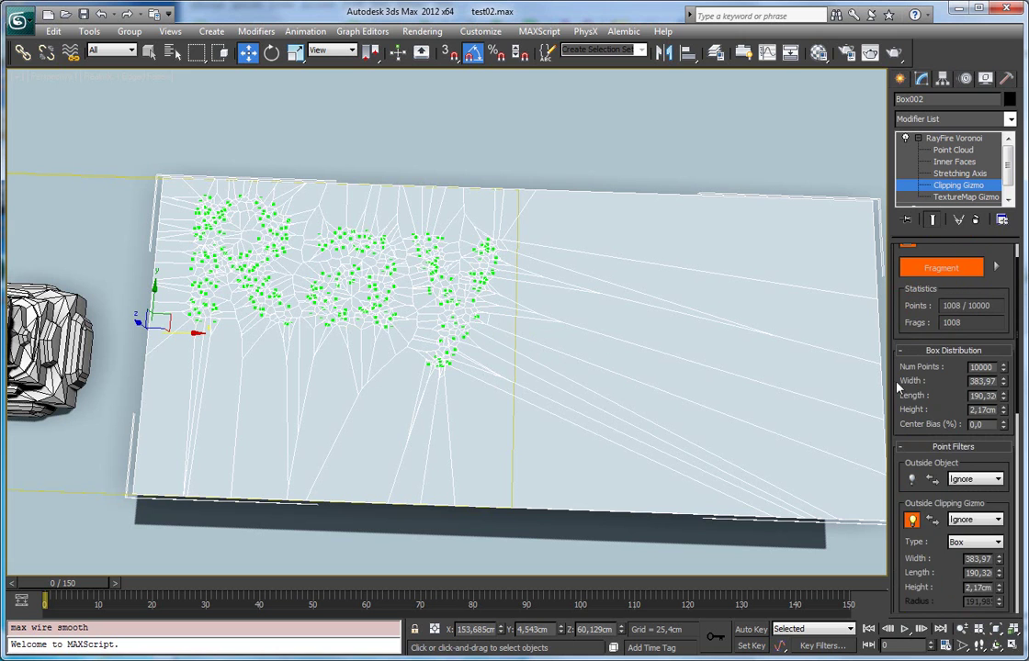
pyautogui.moveTo(897, 391); pyautogui.dragTo(902, 302)
pyautogui.moveTo(898, 485); pyautogui.dragTo(880, 278)
pyautogui.moveTo(915, 406); pyautogui.dragTo(914, 450)
pyautogui.scroll(3, 913, 451)
pyautogui.scroll(2, 917, 459)
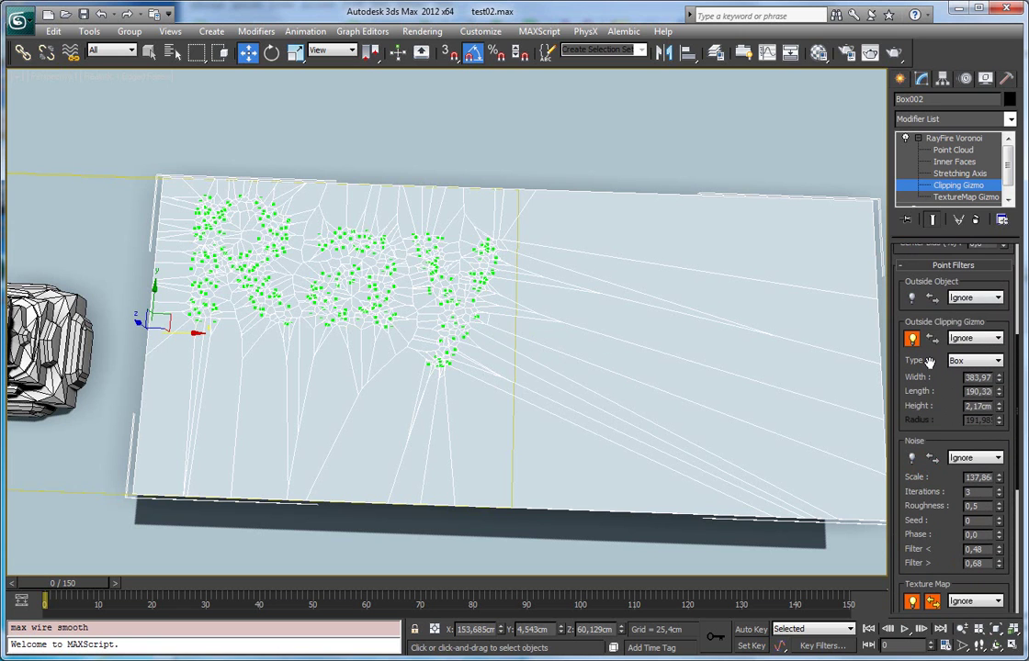
pyautogui.moveTo(922, 400); pyautogui.dragTo(923, 377)
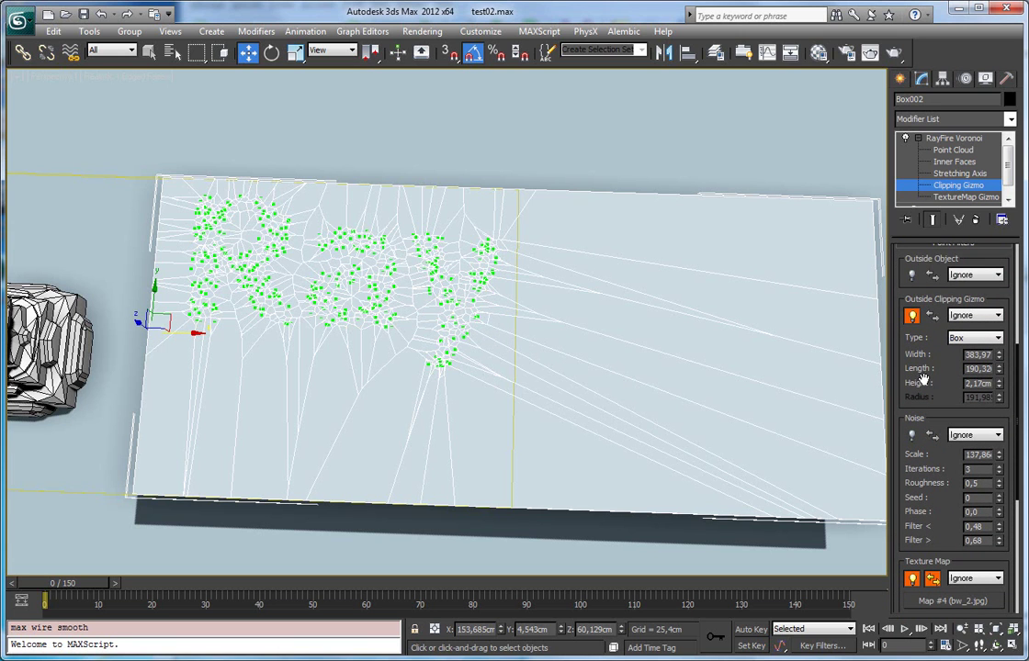